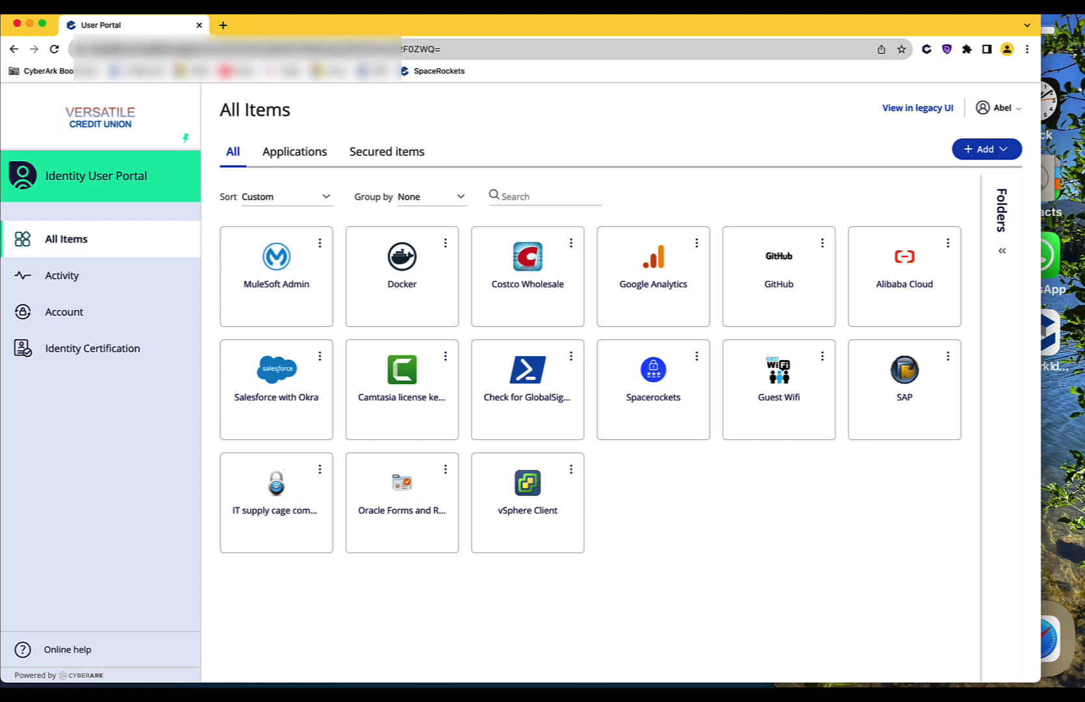
- Sign in with the account username and password, verifying by Text Message code
left_click(866, 80)
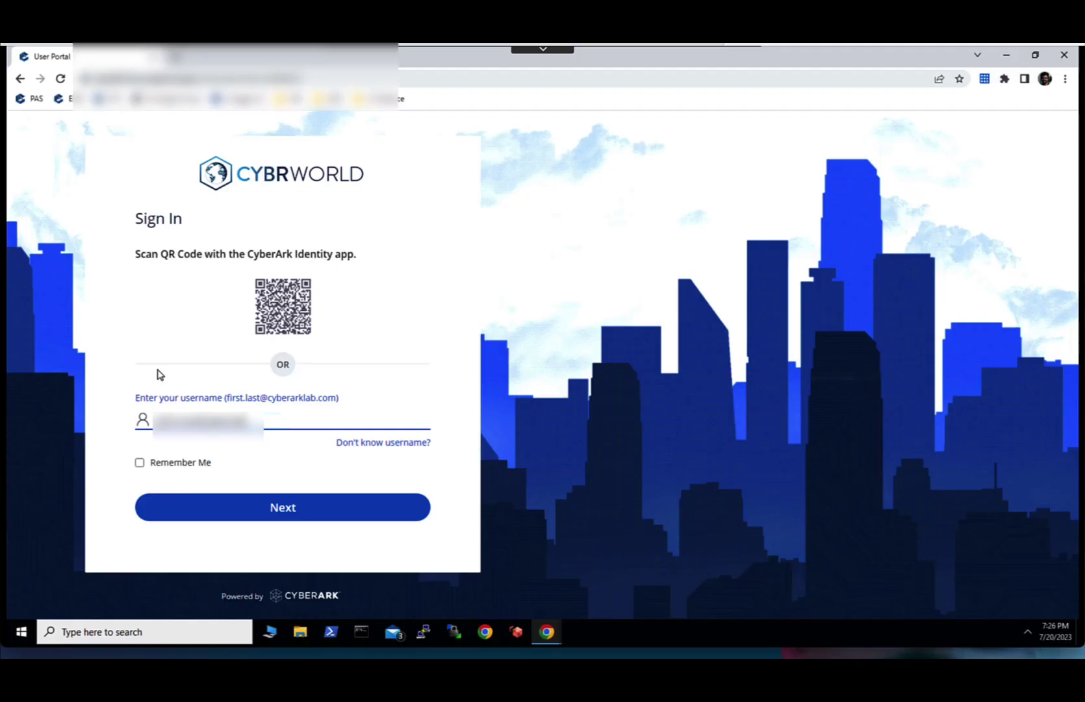
type("com.com")
key("Return")
key("ctrl+v")
left_click(416, 460)
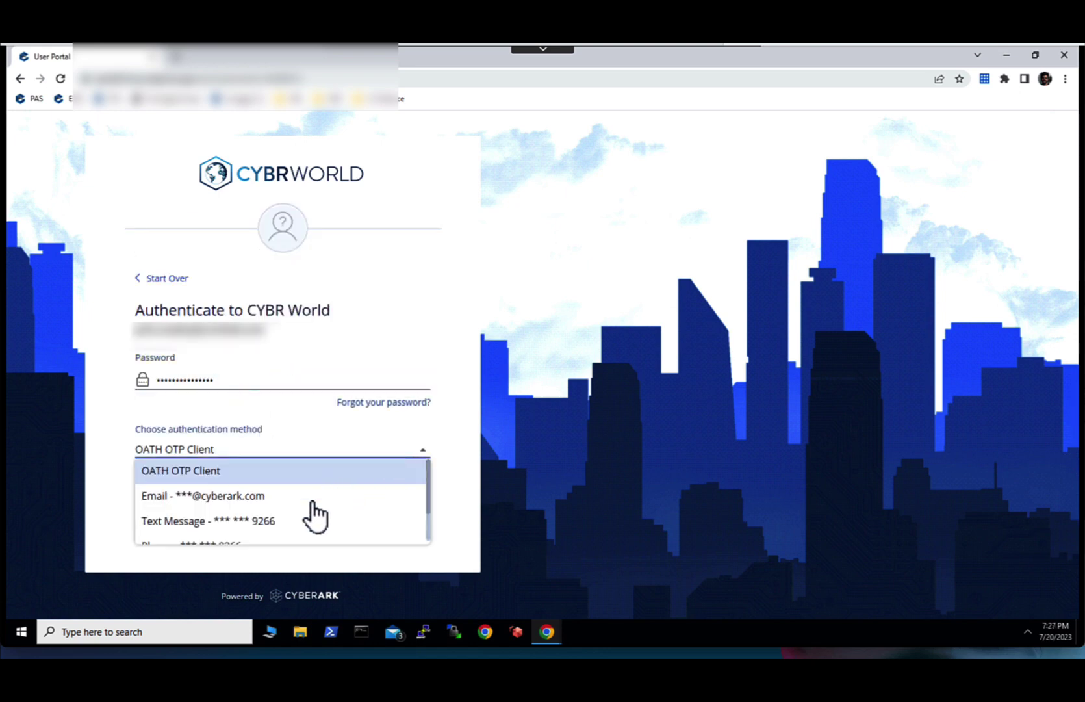
left_click(297, 520)
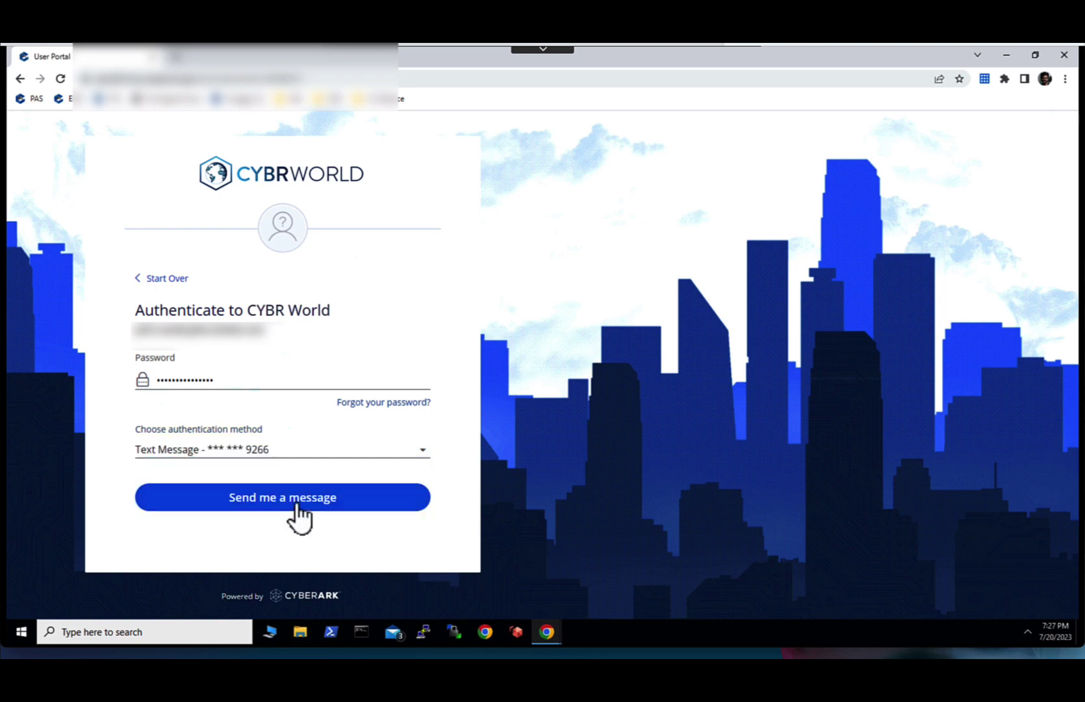
left_click(296, 500)
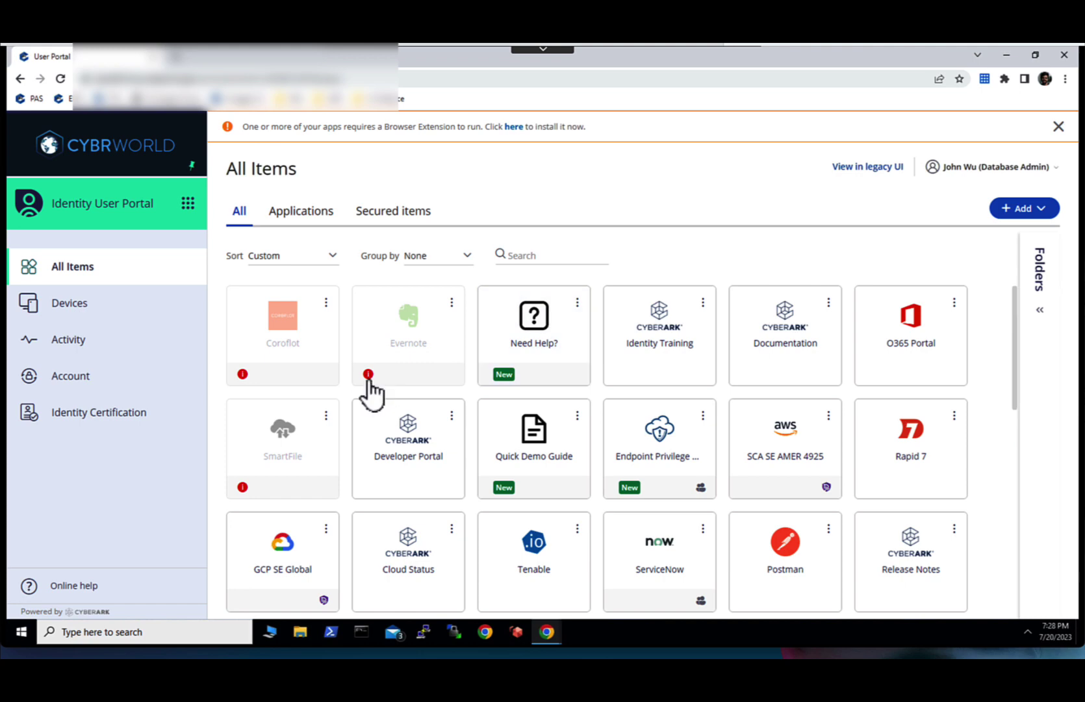
- Go from the extension banner to the CyberArk Identity Browser Extension's Chrome Web Store page
mouse_move(368, 380)
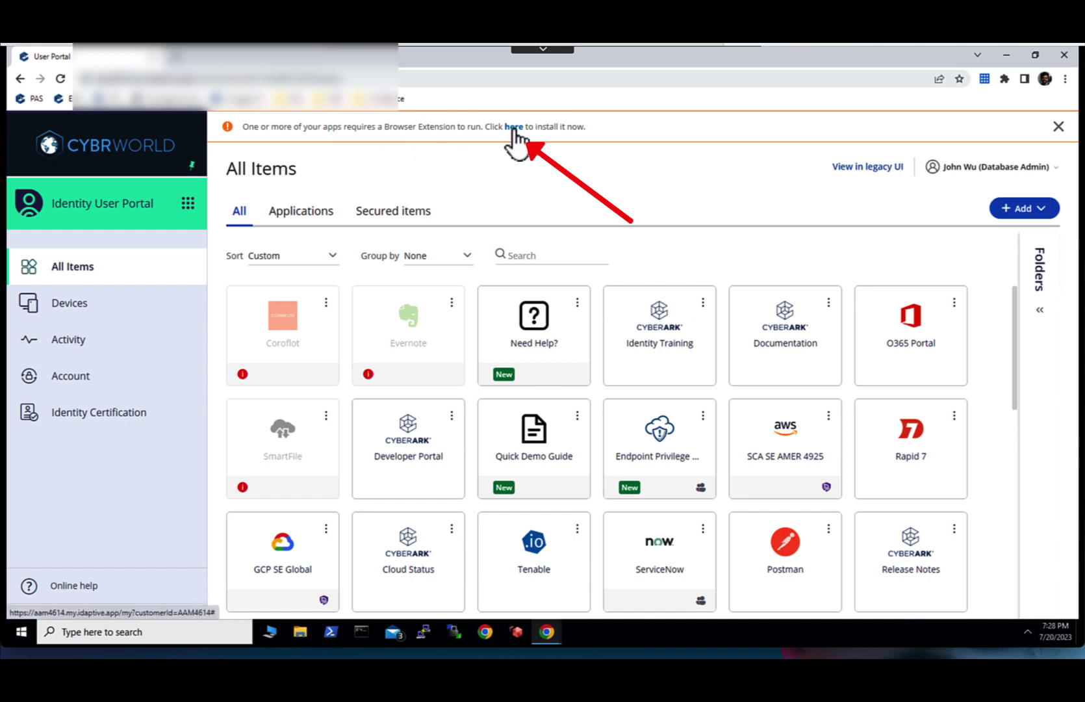
left_click(515, 126)
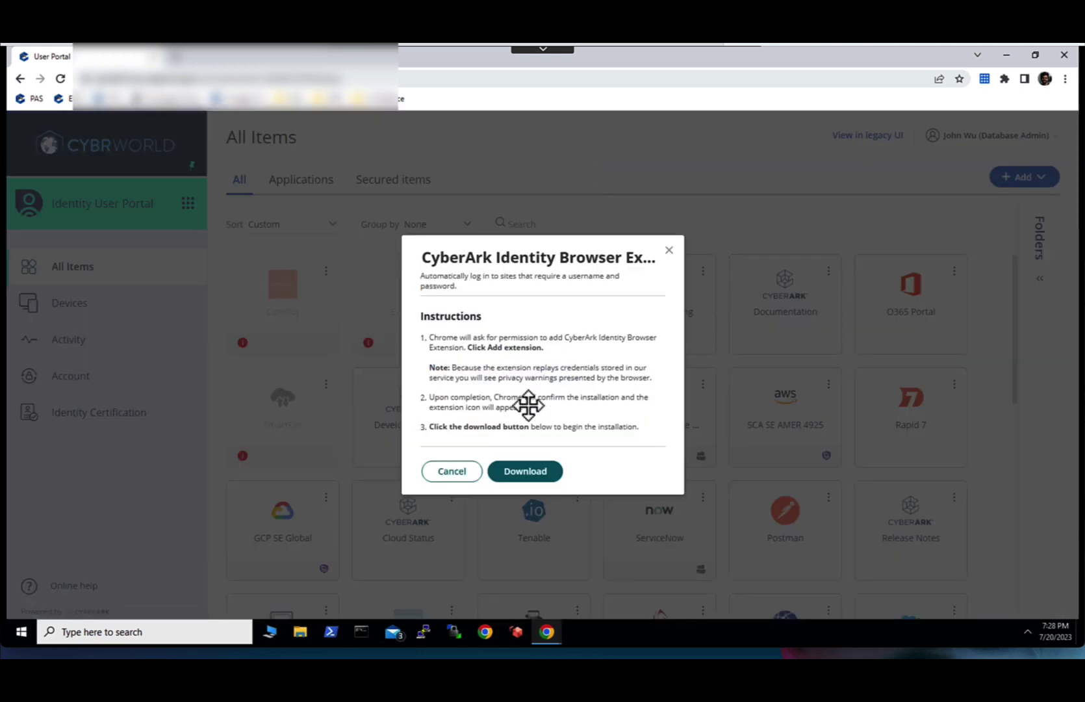
left_click(536, 473)
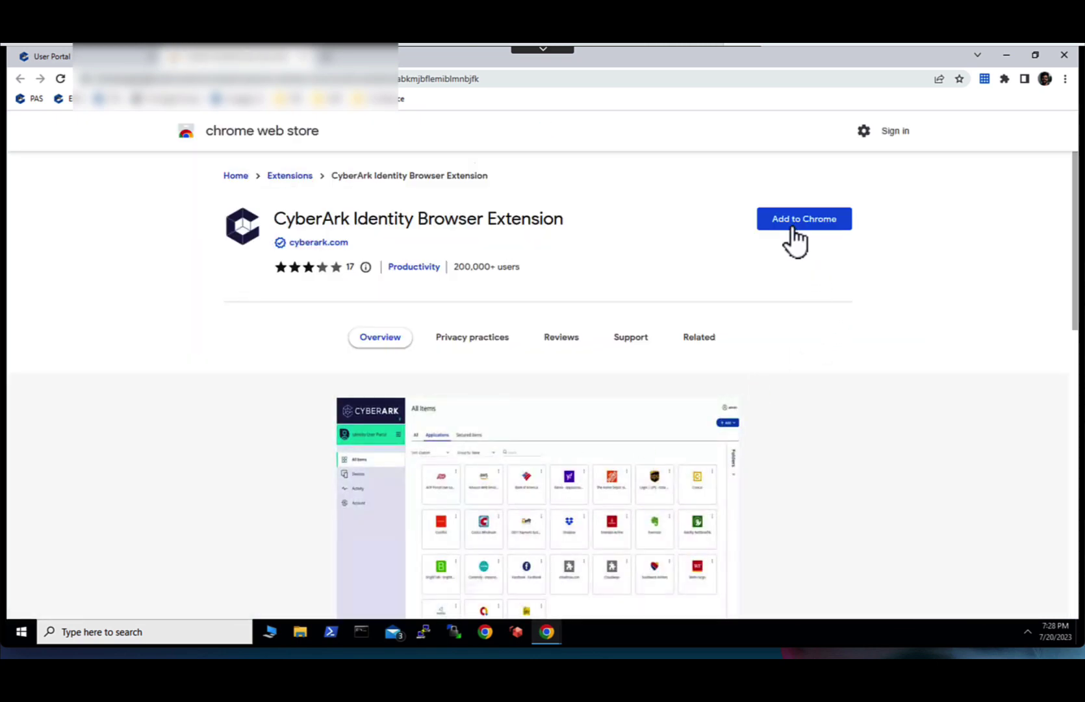
- Add the CyberArk Identity Browser Extension to Chrome and pin it to the toolbar
left_click(791, 225)
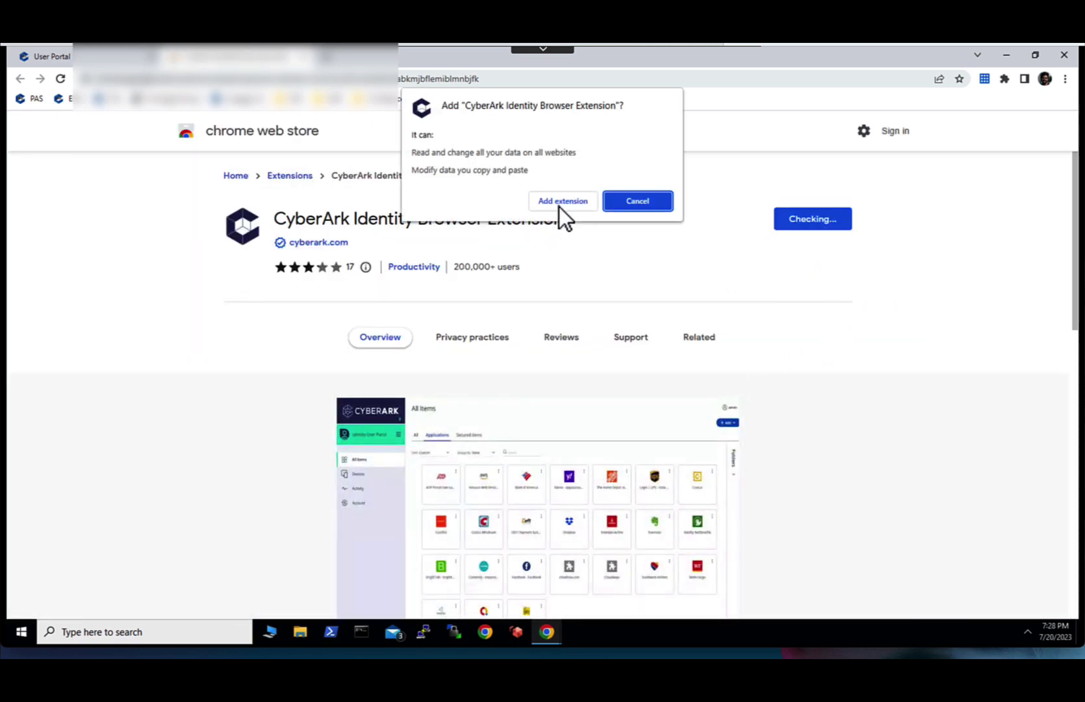
left_click(565, 203)
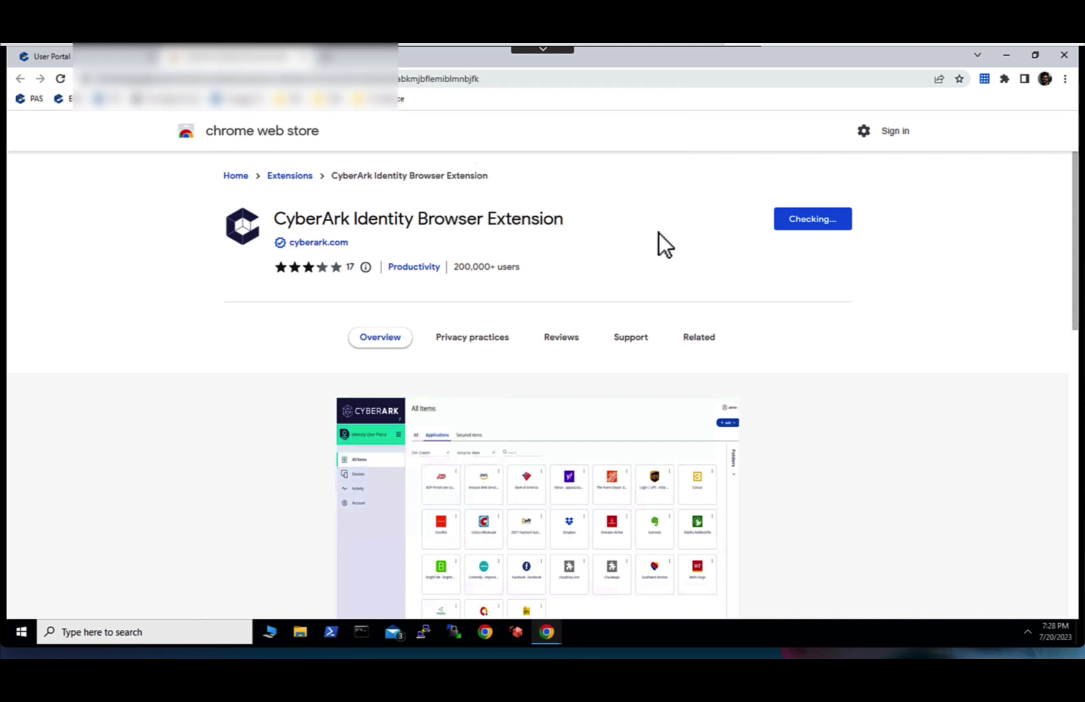
left_click(1005, 79)
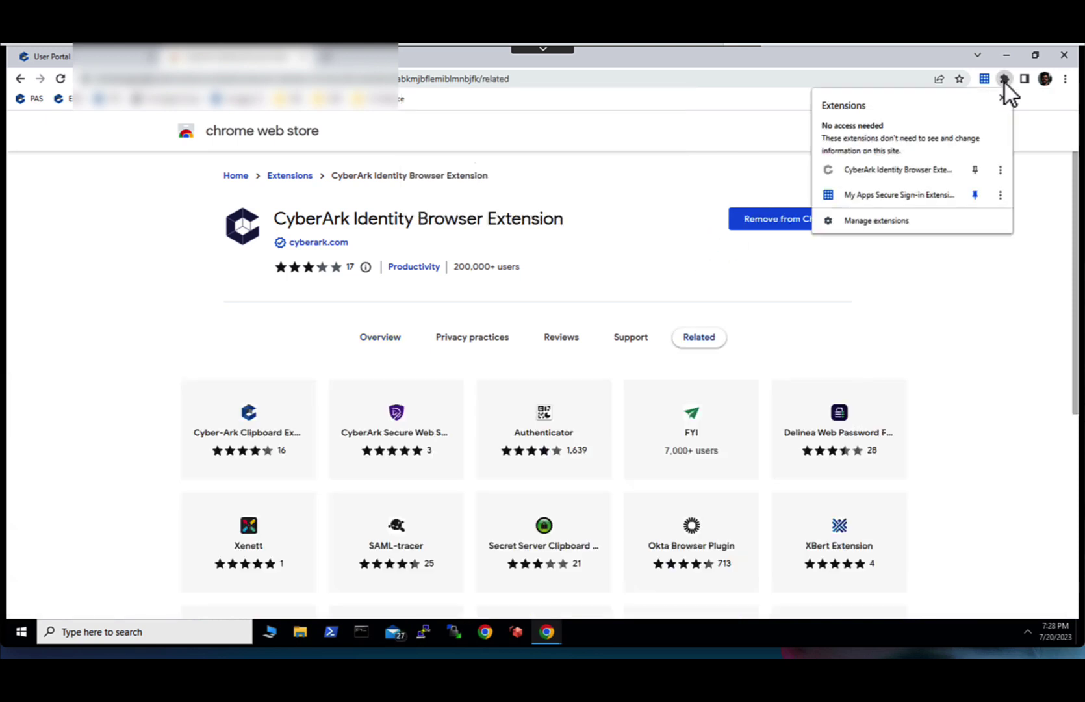
left_click(974, 172)
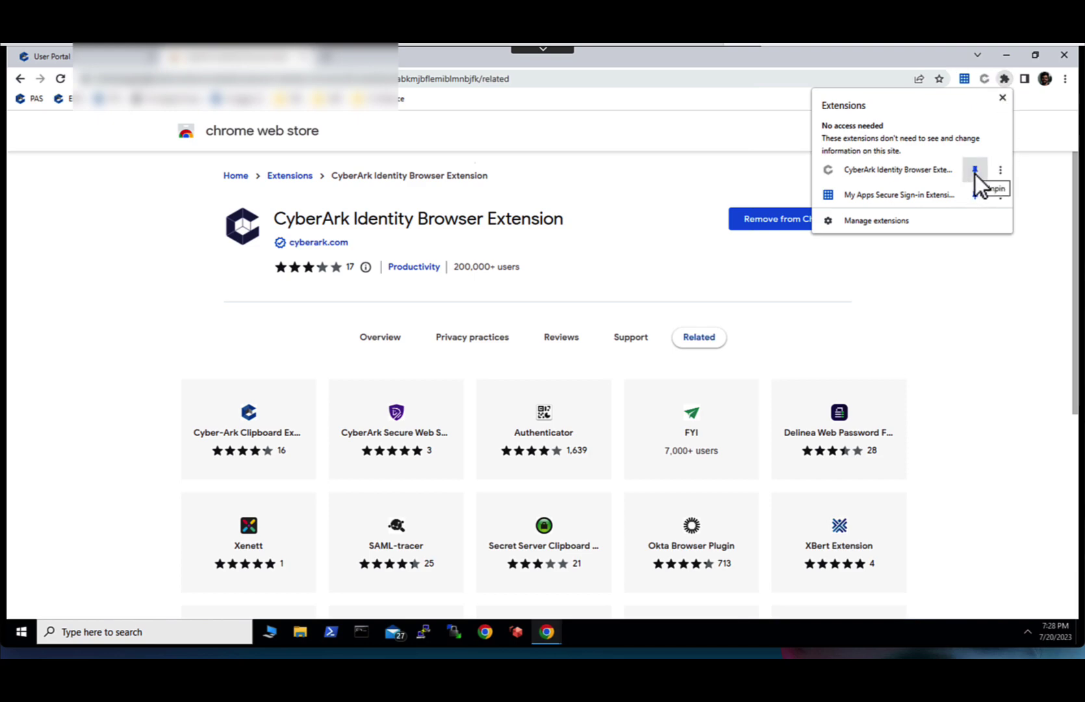
left_click(693, 172)
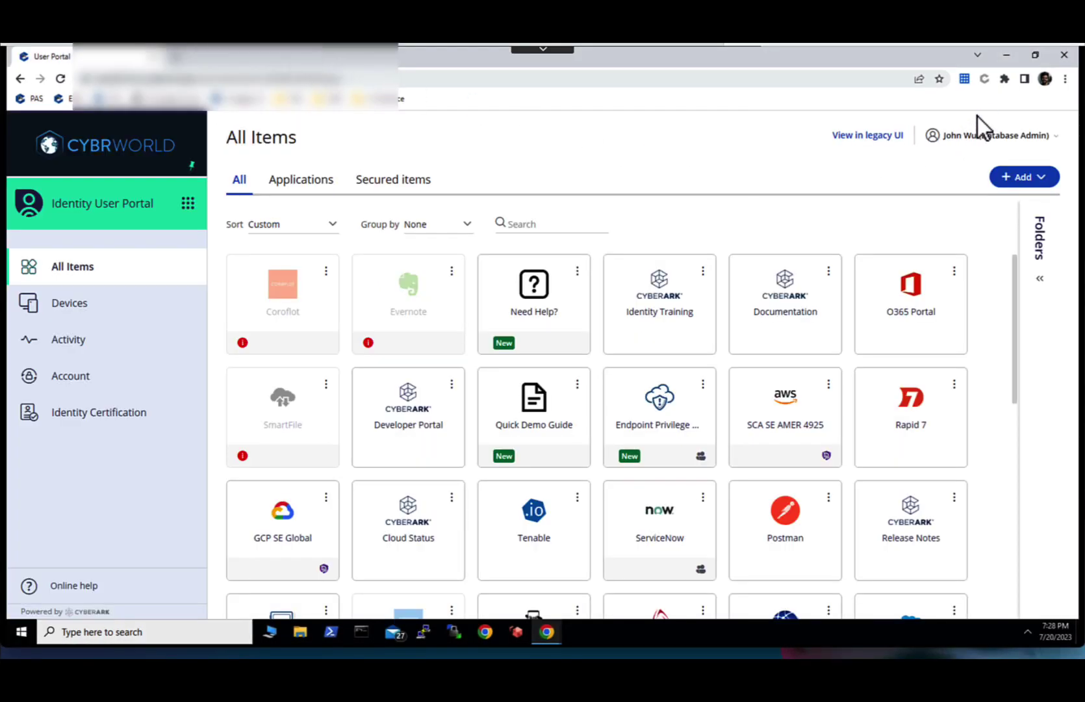
- Sign in to the CyberArk extension from its toolbar popup
left_click(984, 80)
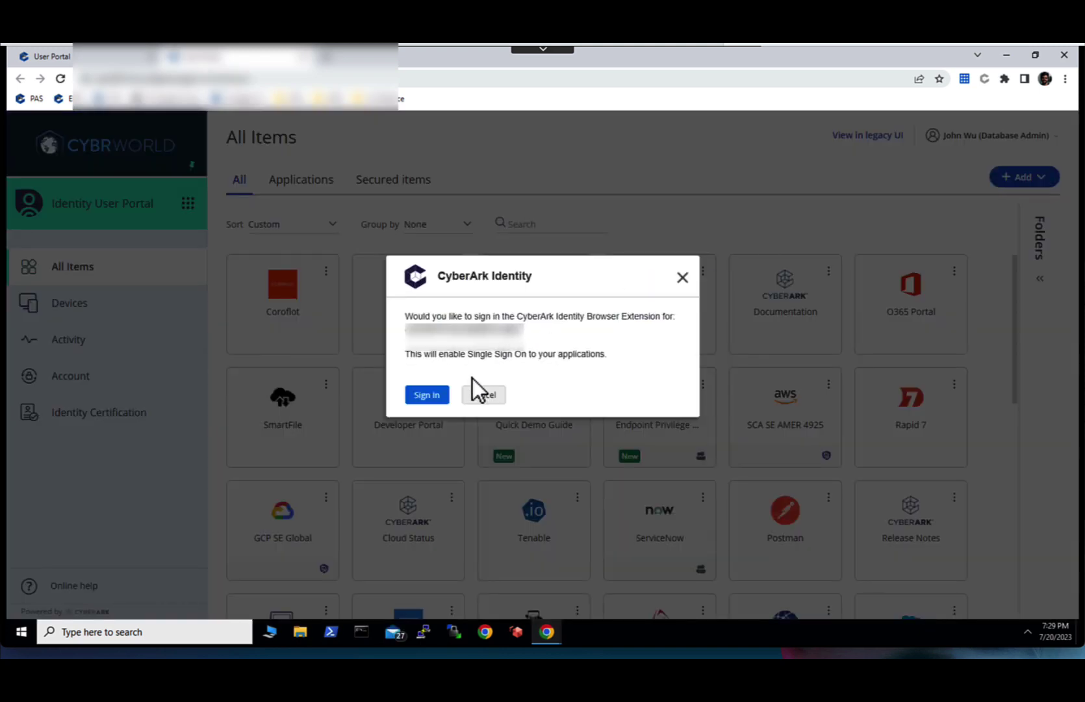
left_click(427, 396)
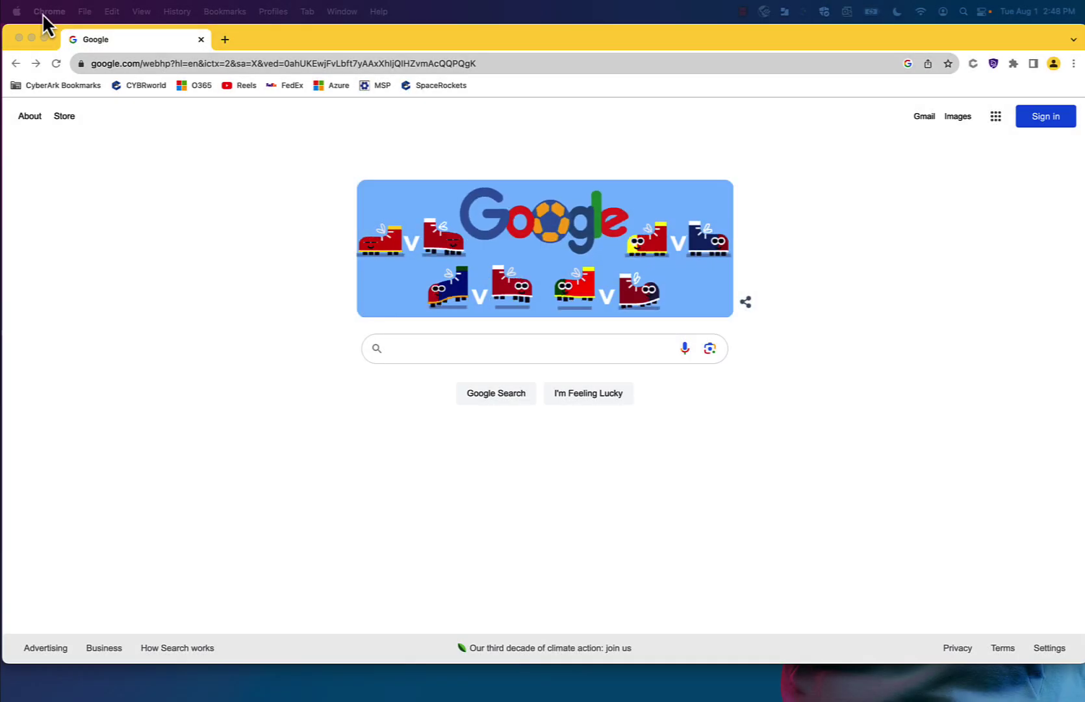
- Switch off Offer to save passwords in Google Password Manager settings
left_click(43, 13)
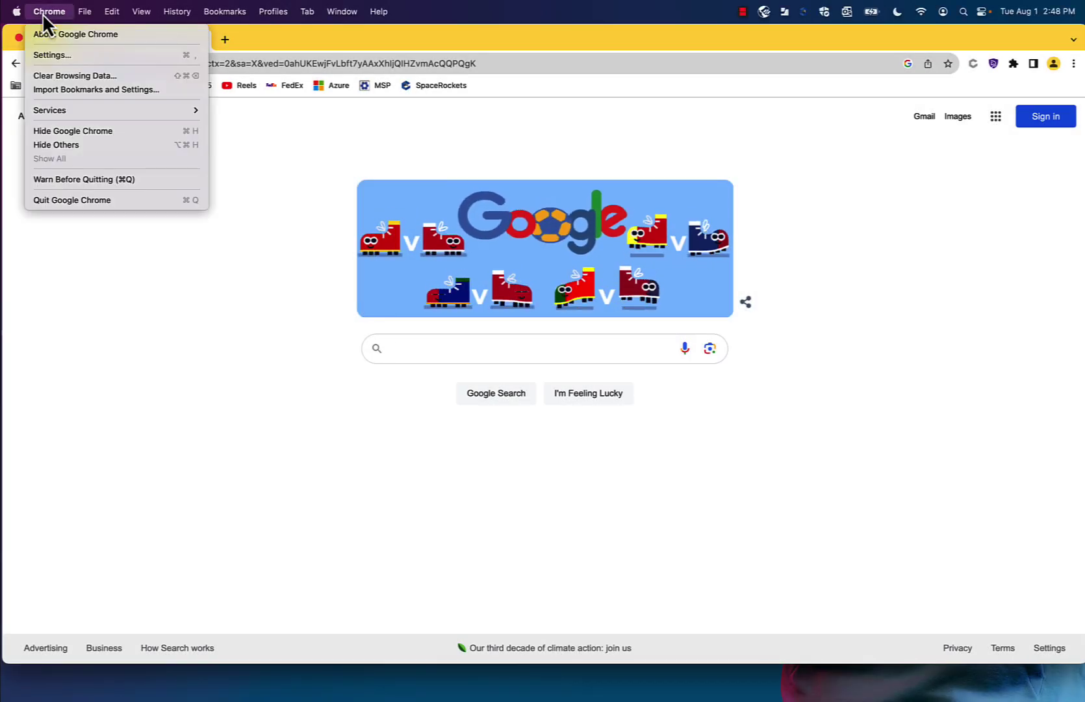
left_click(80, 56)
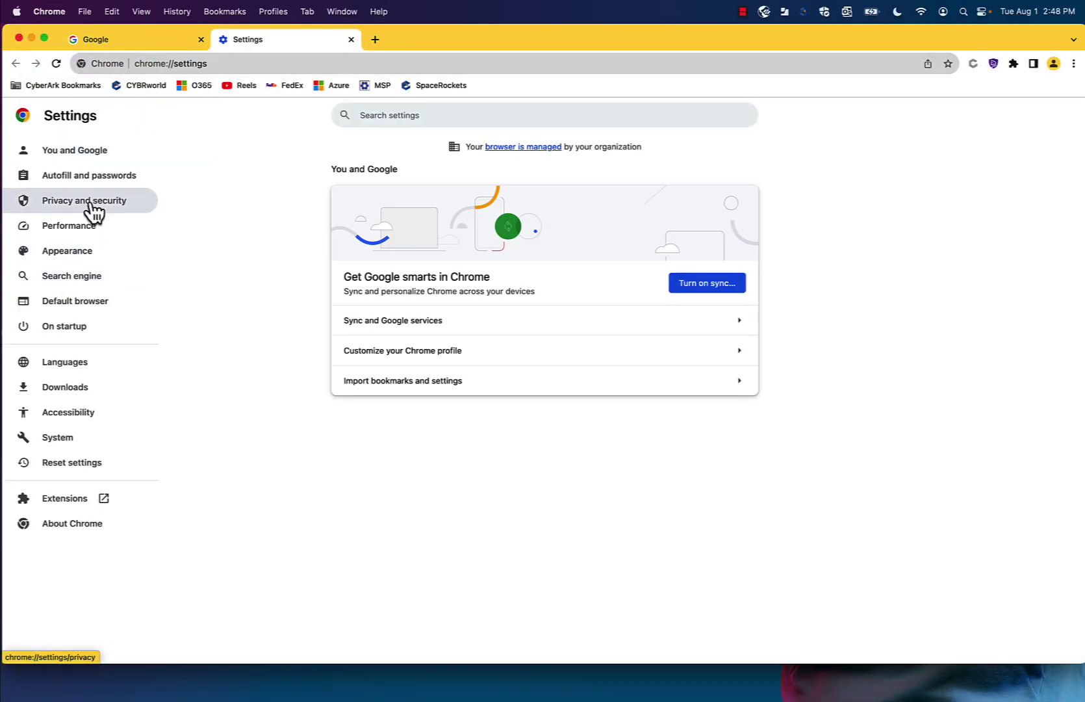
left_click(103, 186)
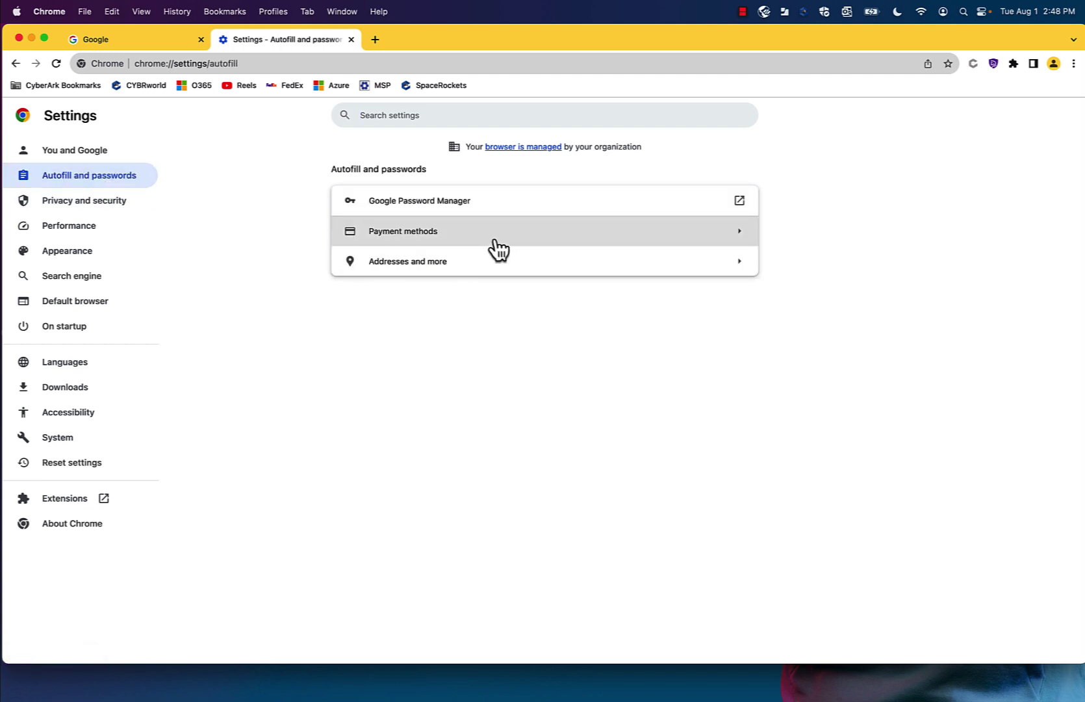
left_click(547, 213)
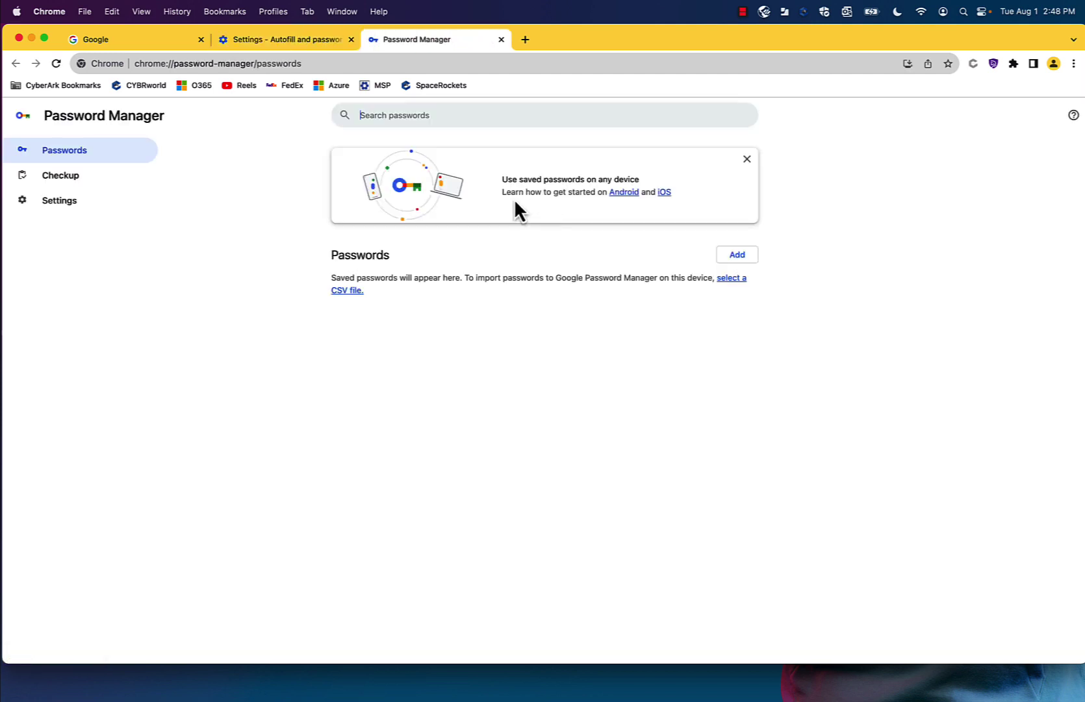
left_click(75, 202)
left_click(737, 182)
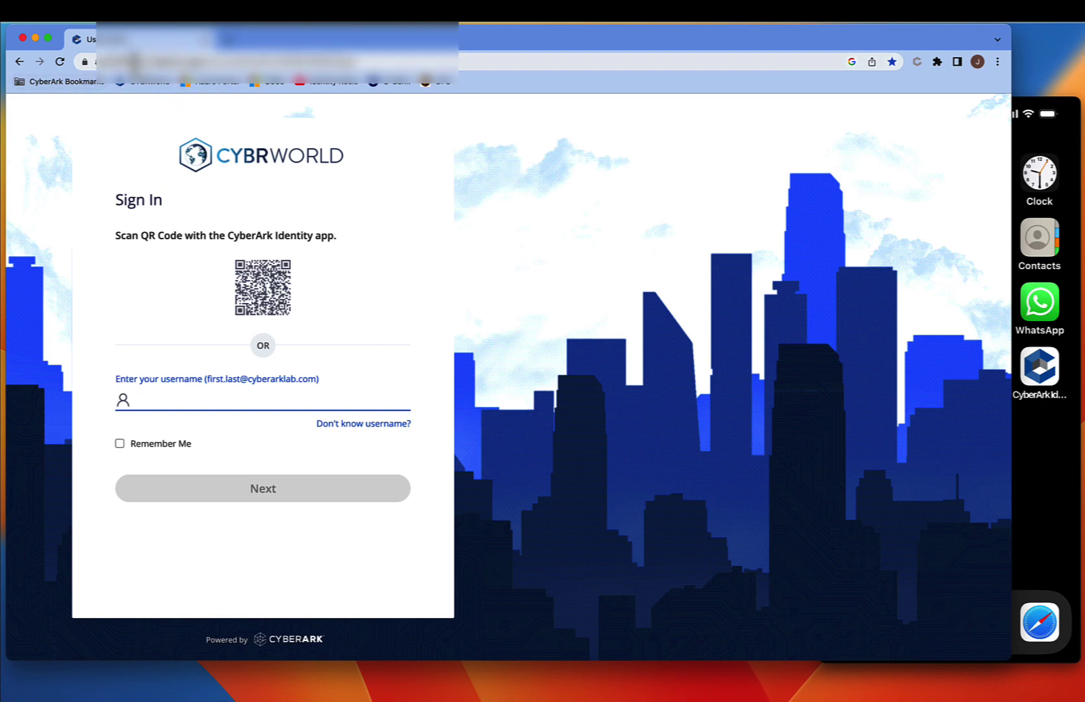
- Return to the Google homepage and sign the CyberArk extension in, accepting the warning
left_click(16, 60)
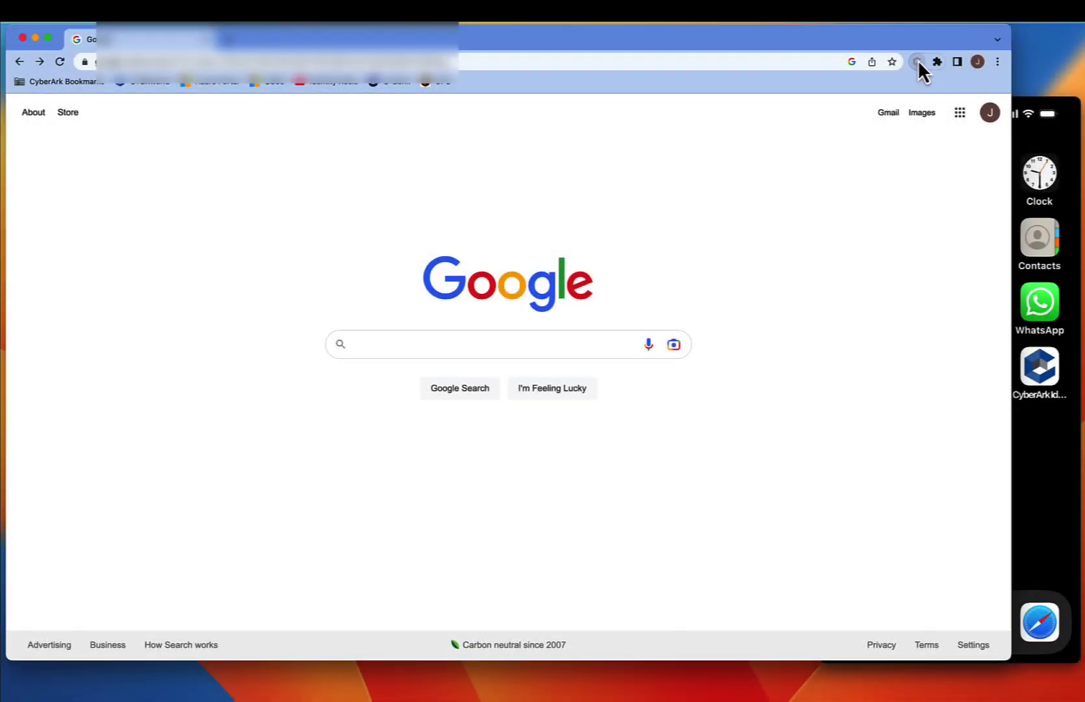
left_click(917, 62)
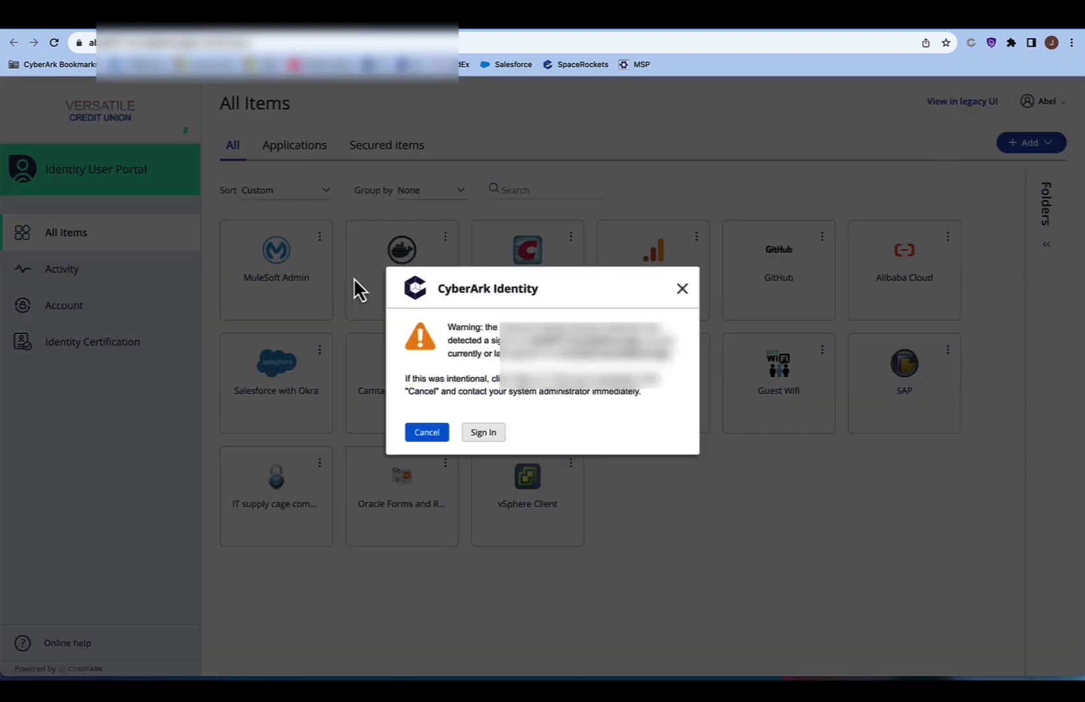
left_click(483, 433)
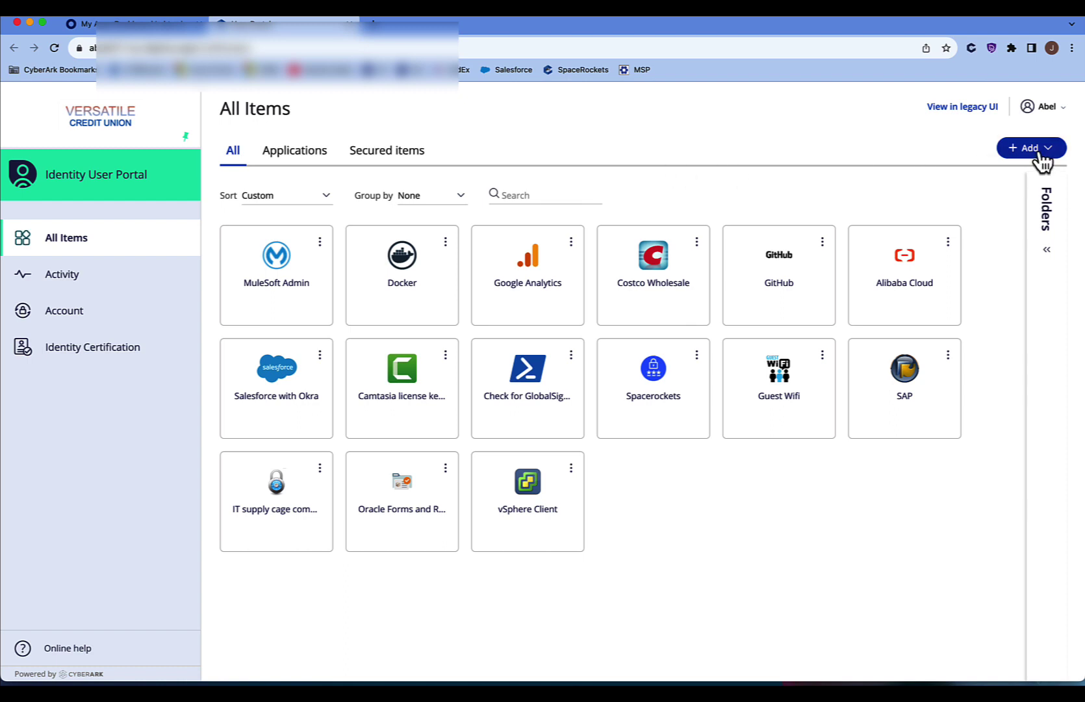
- Add the My Adobe app to the portal from the app catalog
left_click(1009, 172)
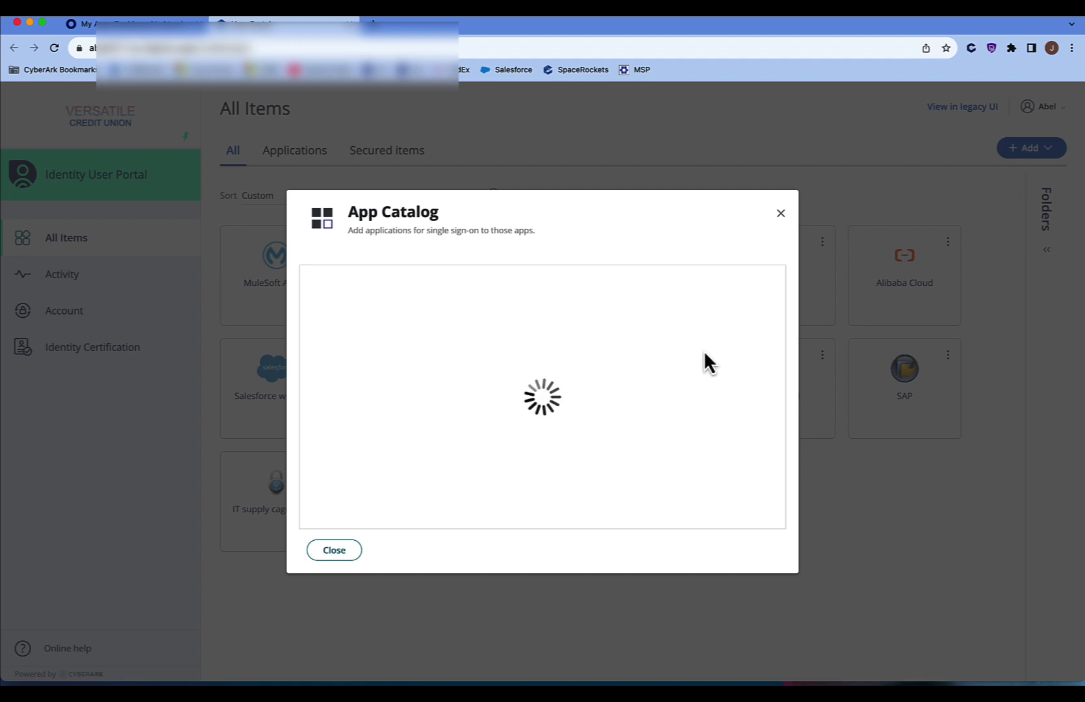
type("a")
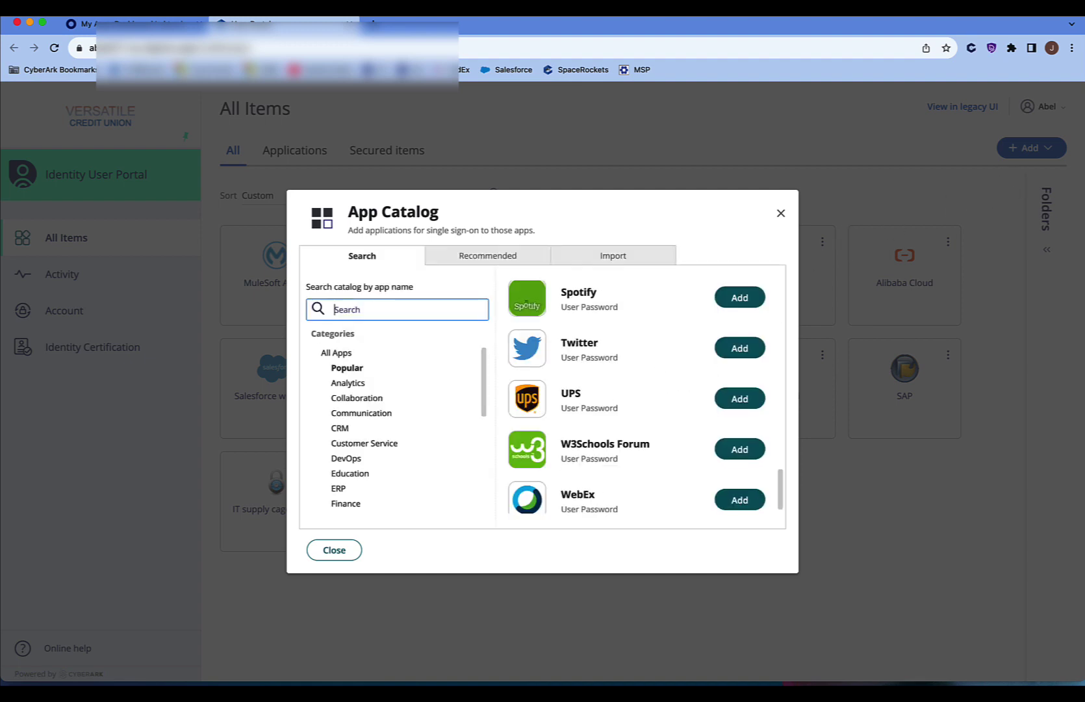
type("dob")
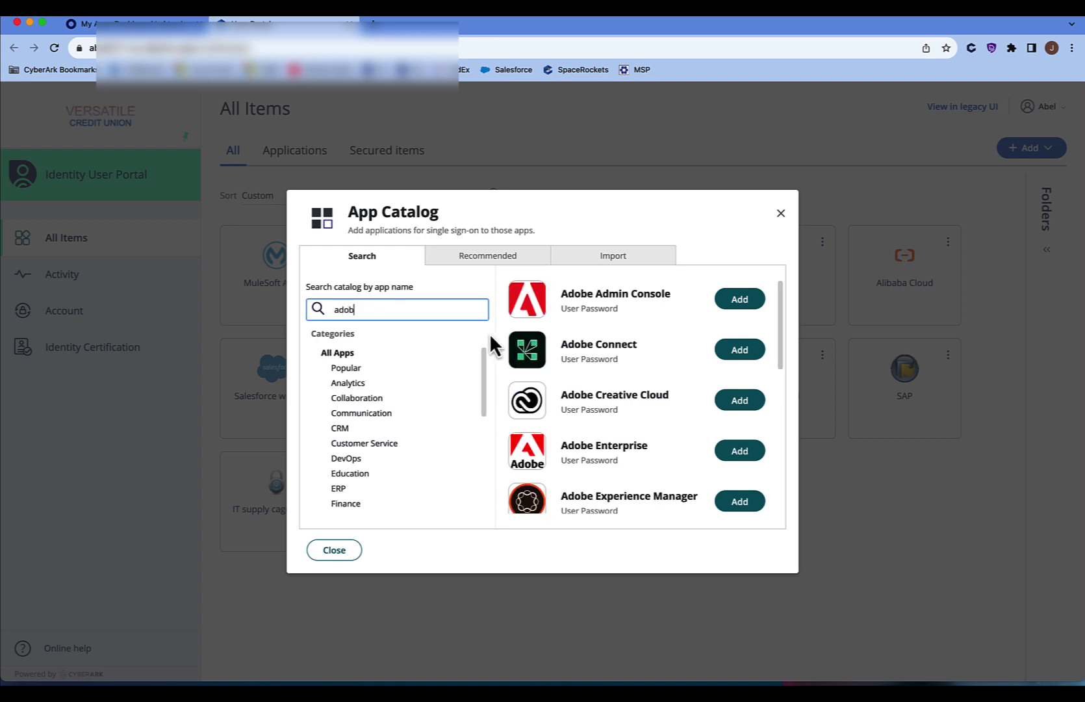
scroll(708, 488, "down", 5)
left_click(742, 480)
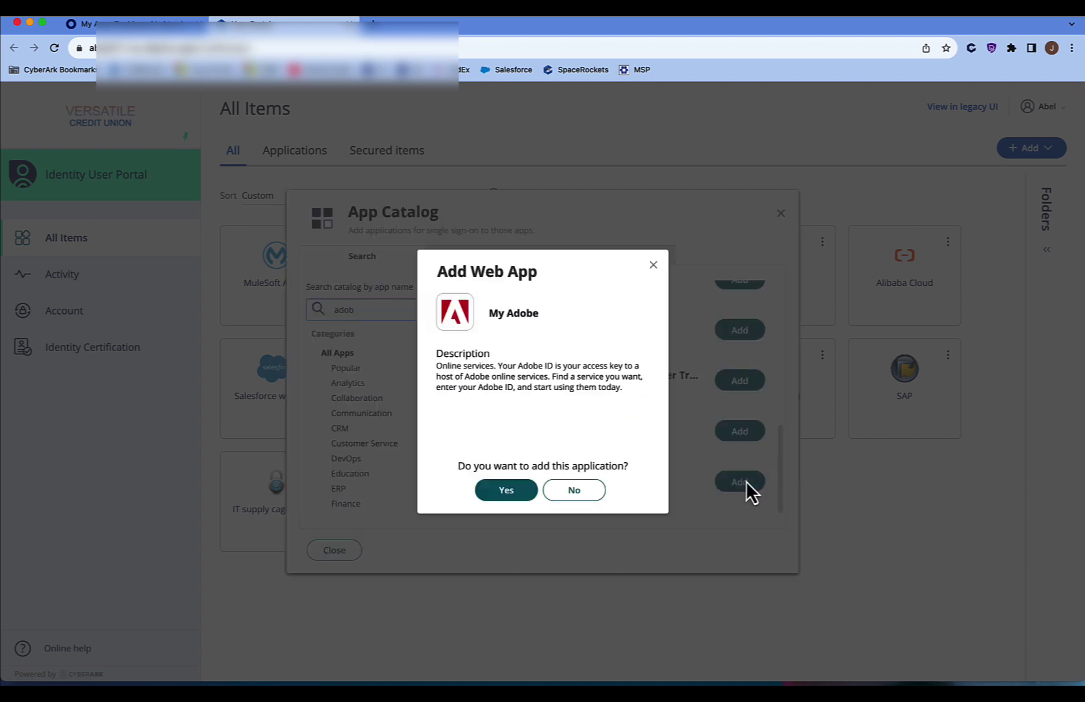
left_click(504, 491)
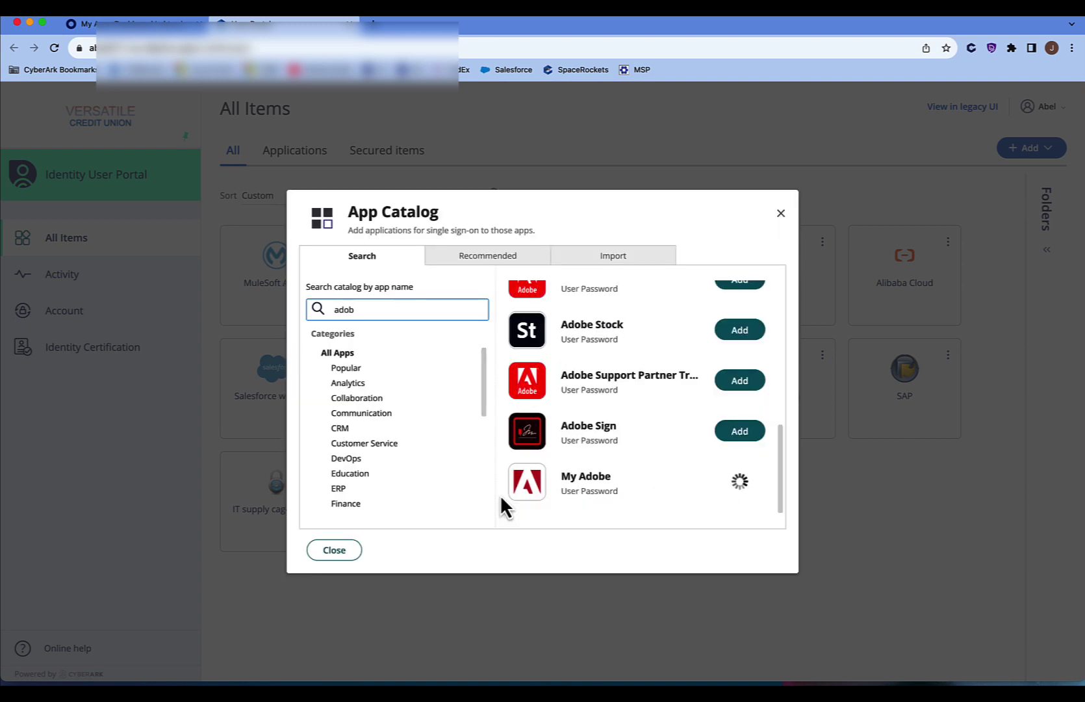
left_click(348, 552)
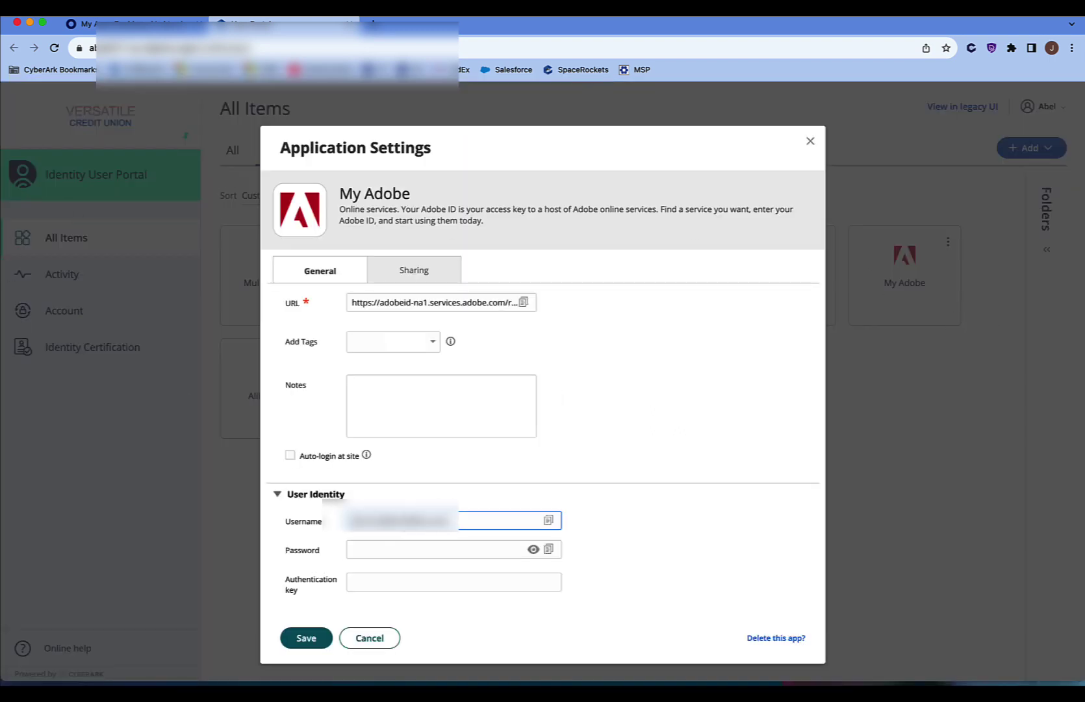
- Give My Adobe its password, a 'My team account' note and a Marketing tag
left_click(426, 551)
key("super+v")
left_click(364, 390)
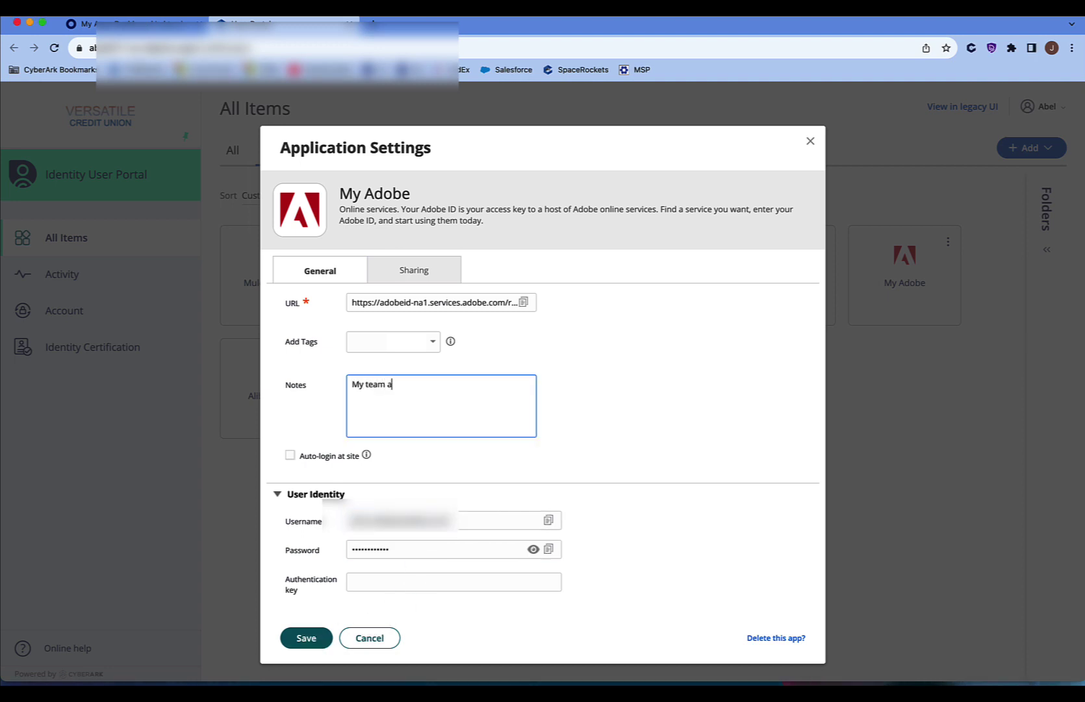
left_click(434, 348)
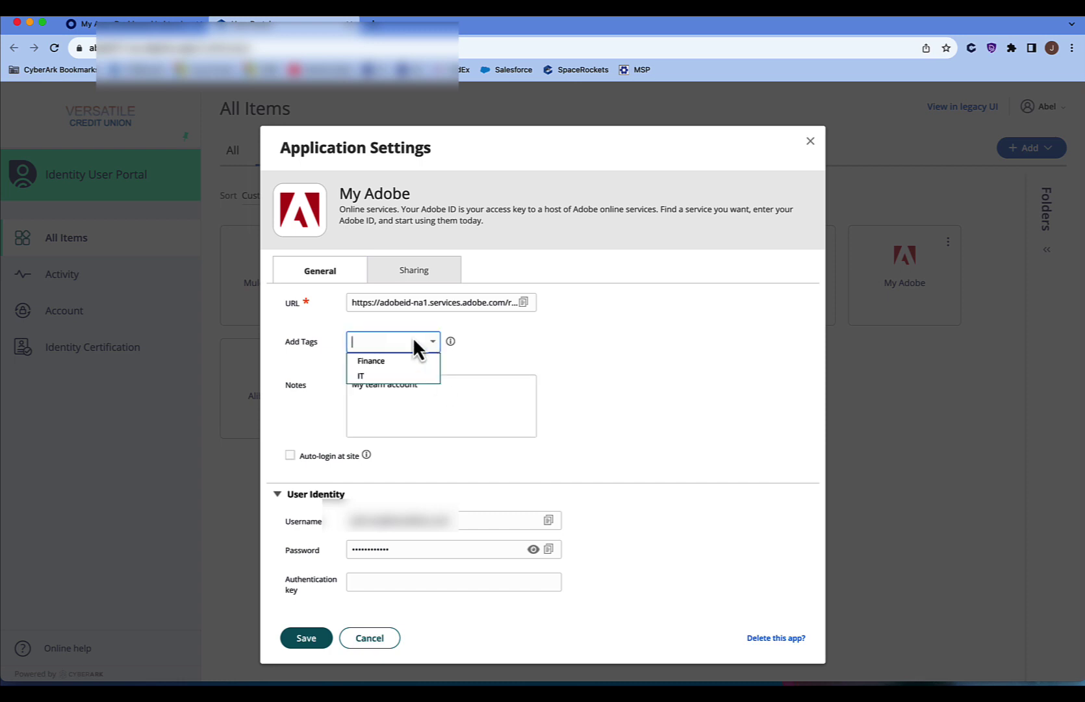
type("Marketing")
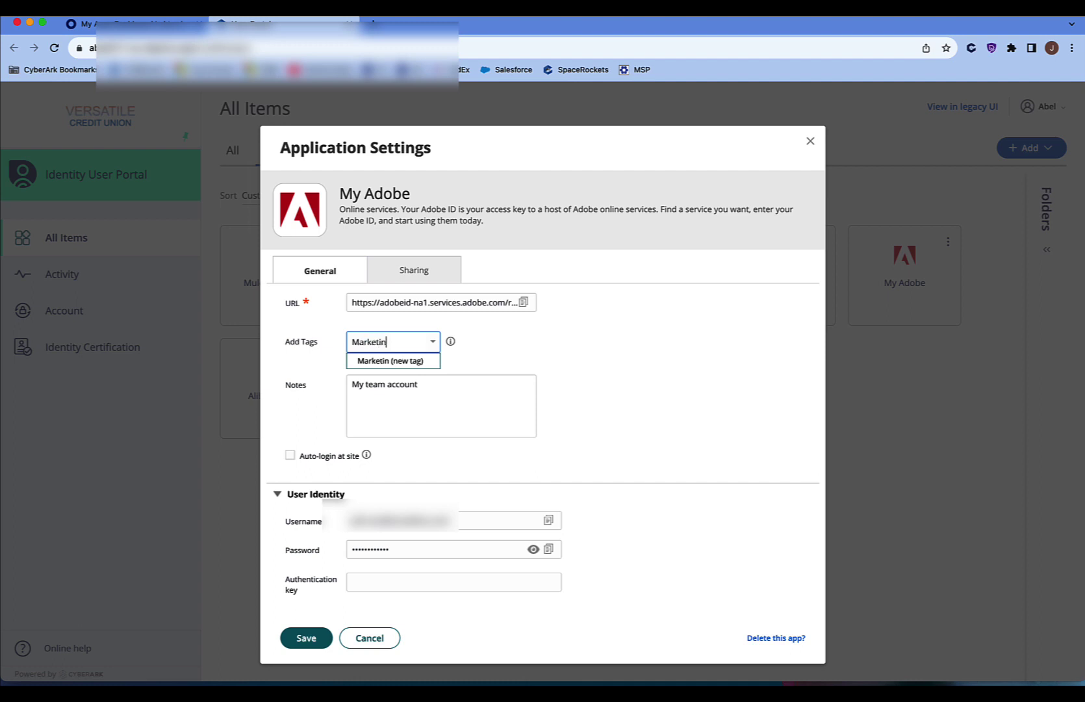
key("Return")
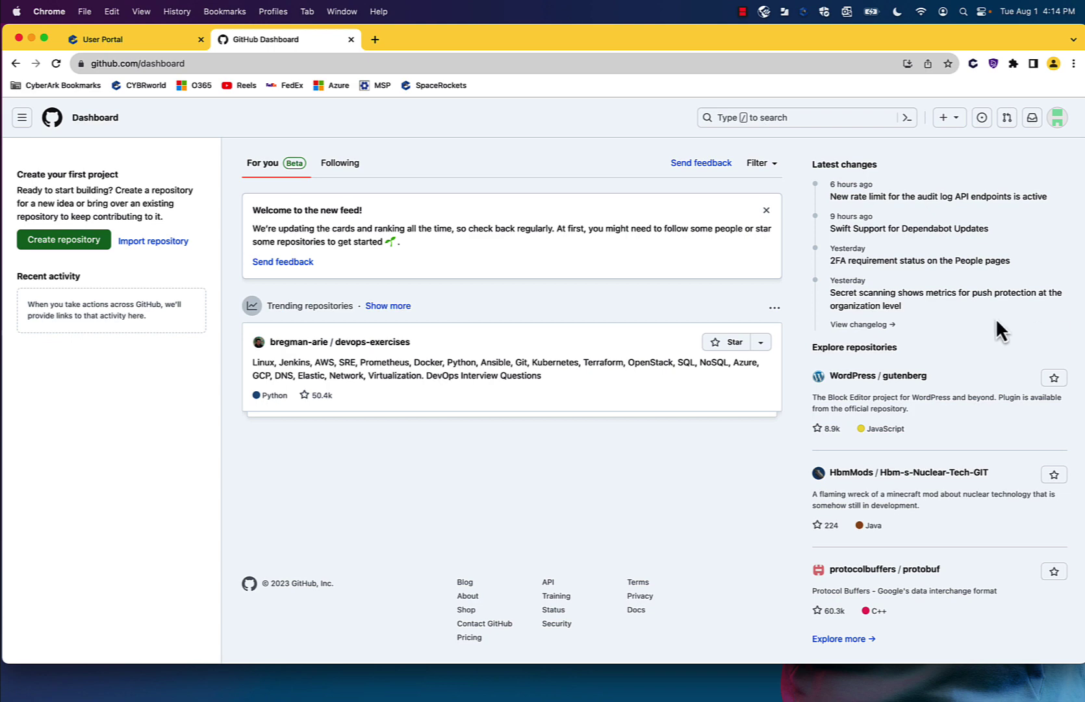
- Start enabling two-factor authentication in GitHub's Password and authentication settings
left_click(1062, 125)
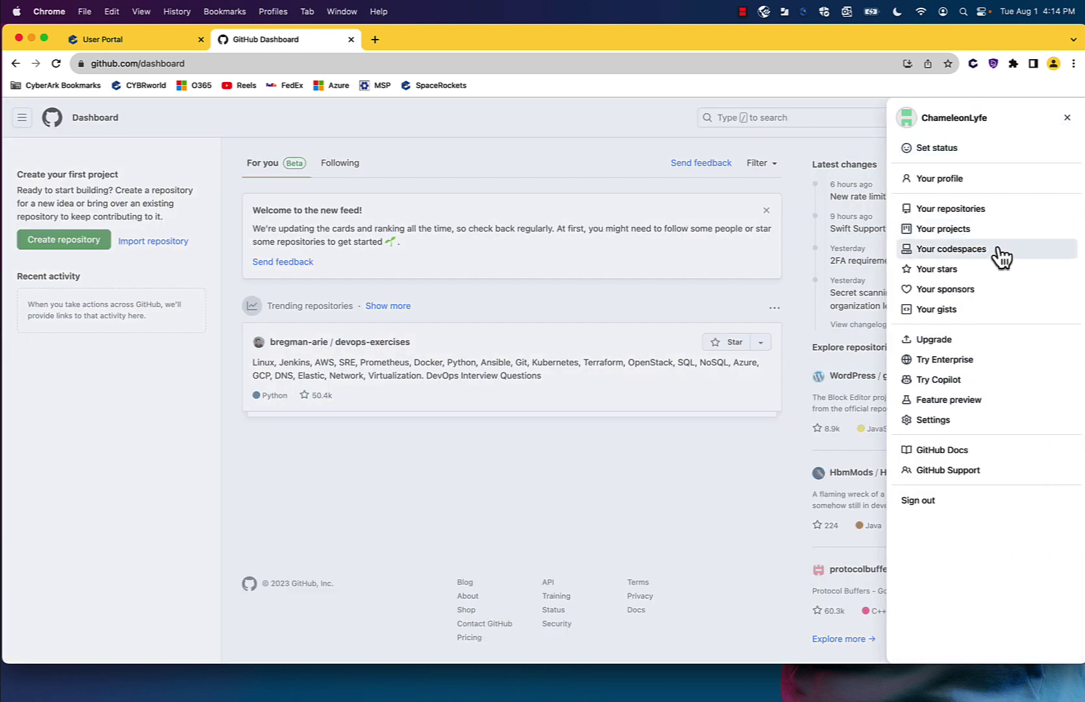
left_click(934, 421)
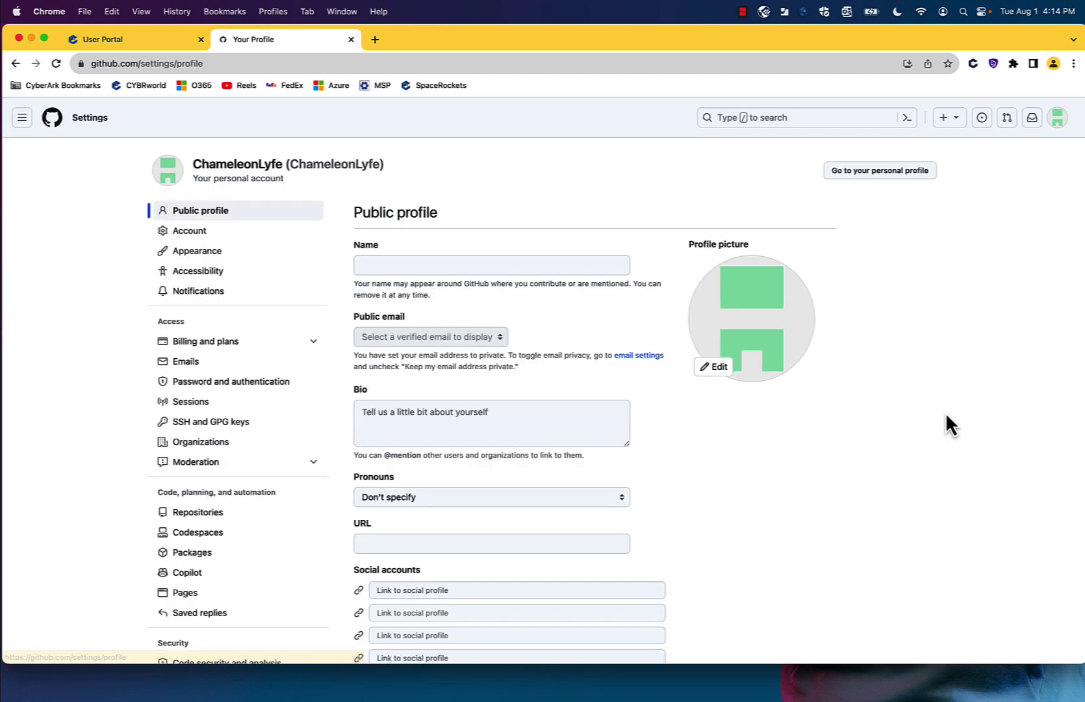
left_click(255, 390)
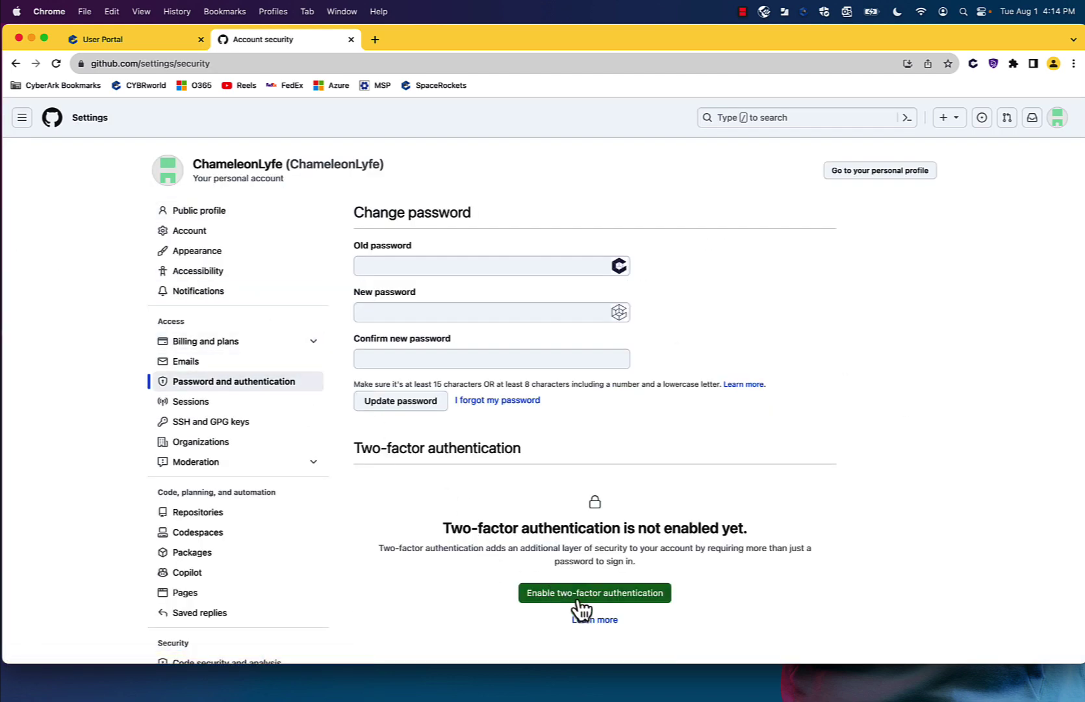
left_click(577, 598)
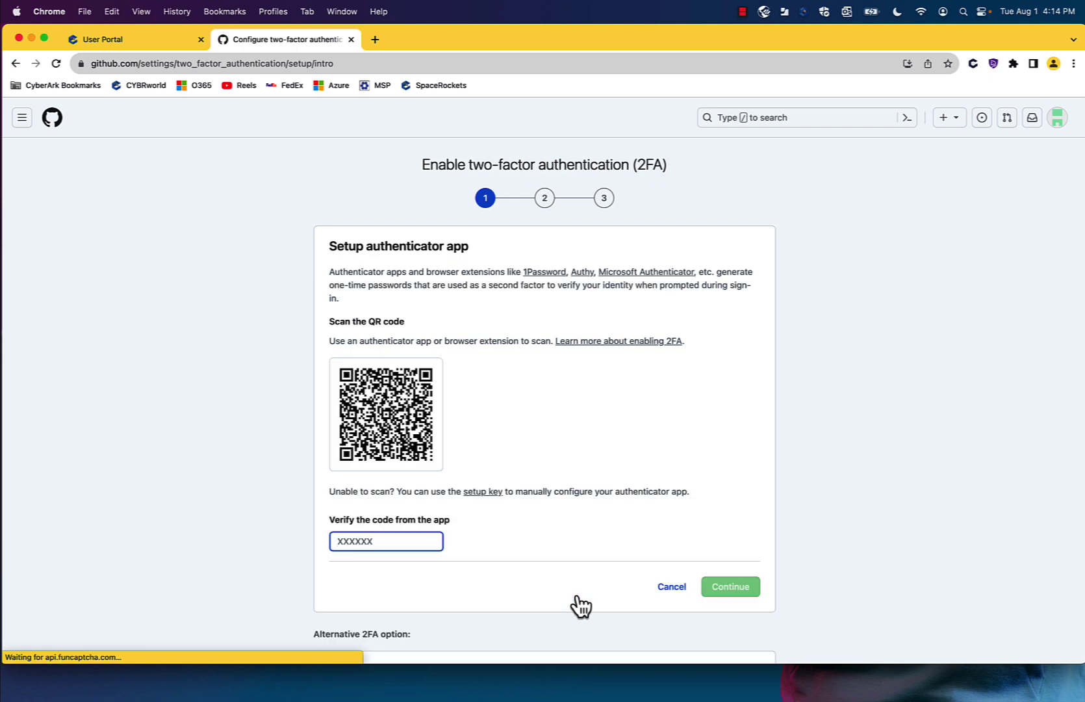
- Reveal the two-factor setup key as text and copy the secret
left_click(483, 492)
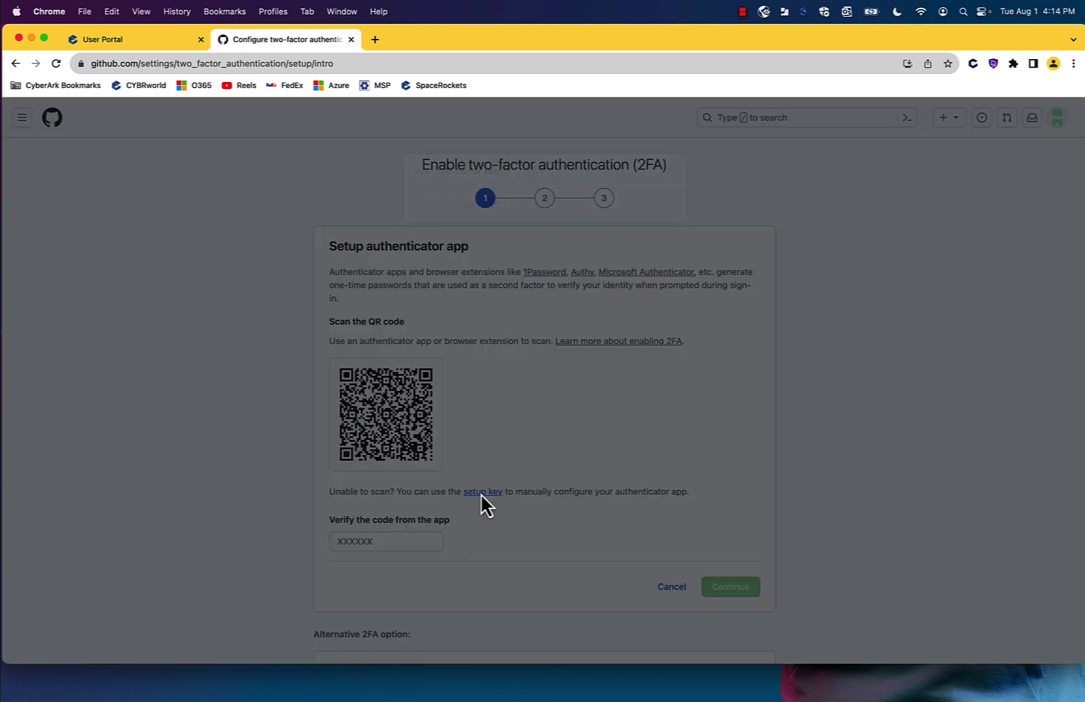
left_click_drag(506, 204, 414, 207)
key("super+c")
right_click(429, 206)
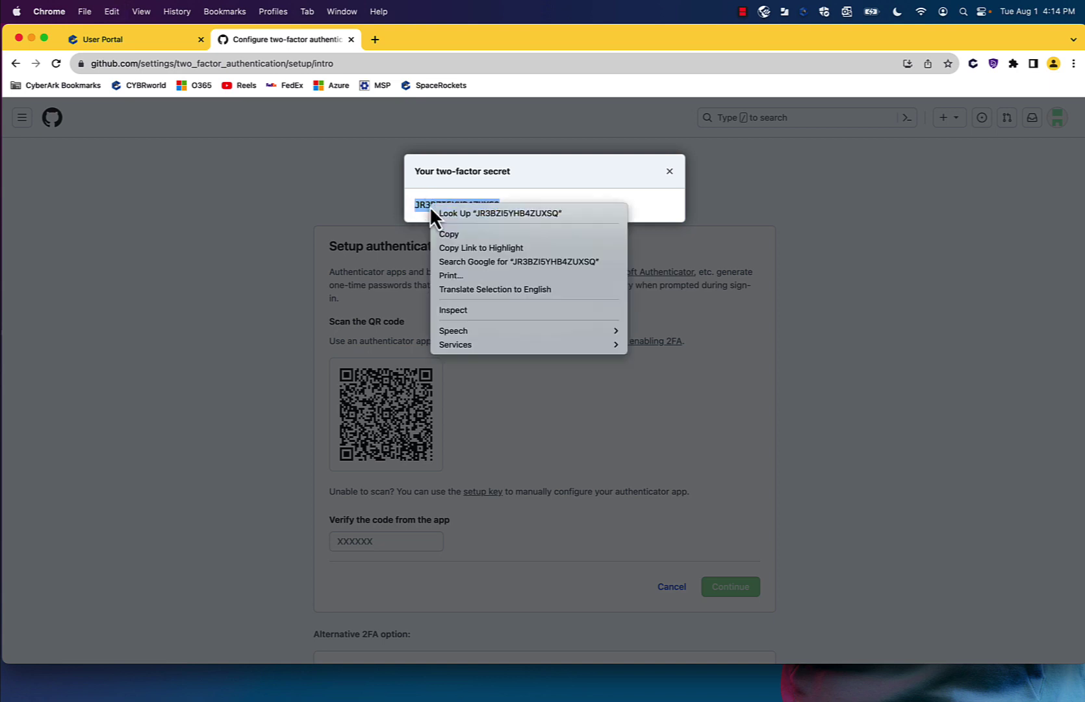
- Paste the two-factor secret into the GitHub app's User Identity Authentication key field
left_click(450, 233)
left_click(111, 37)
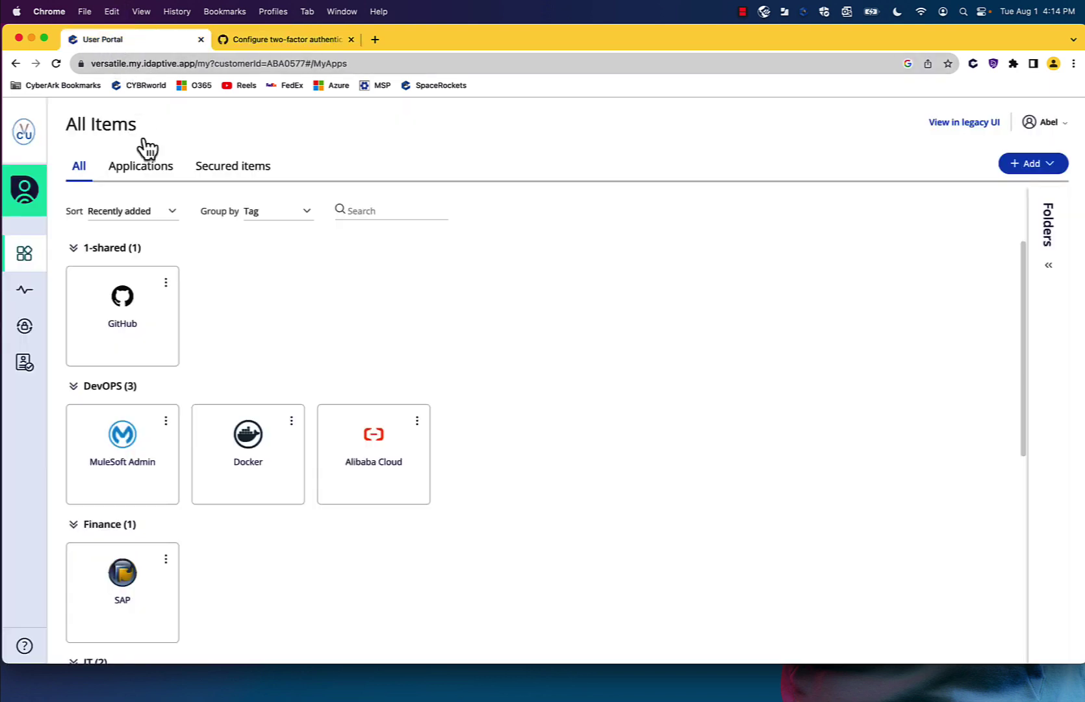
left_click(166, 282)
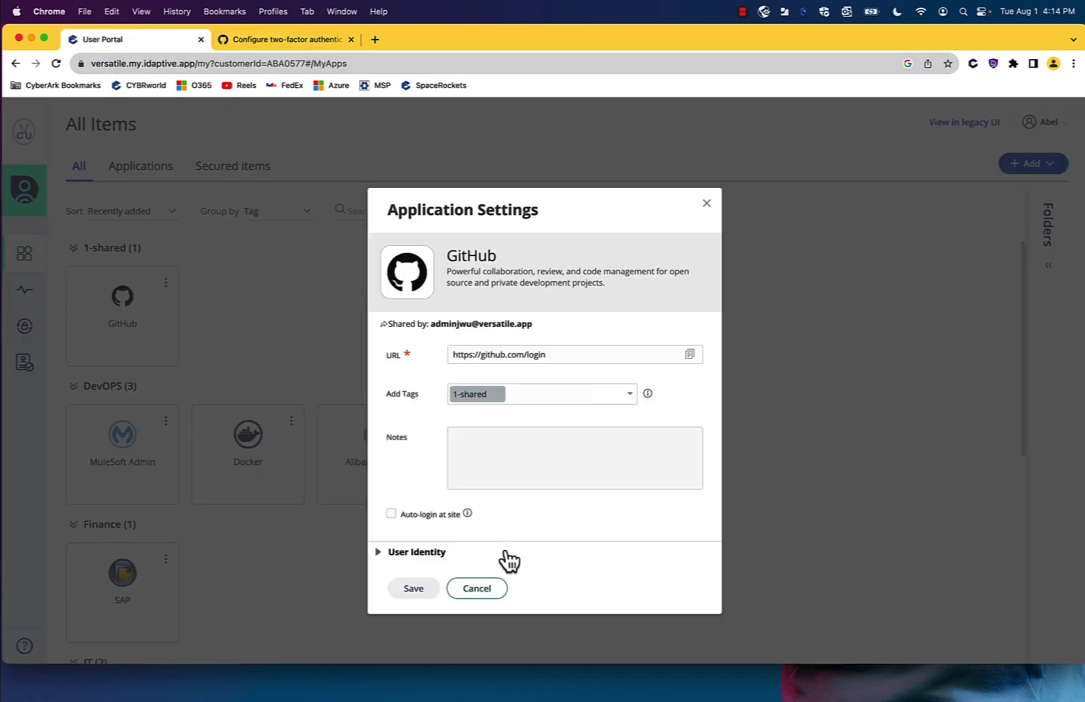
left_click(405, 556)
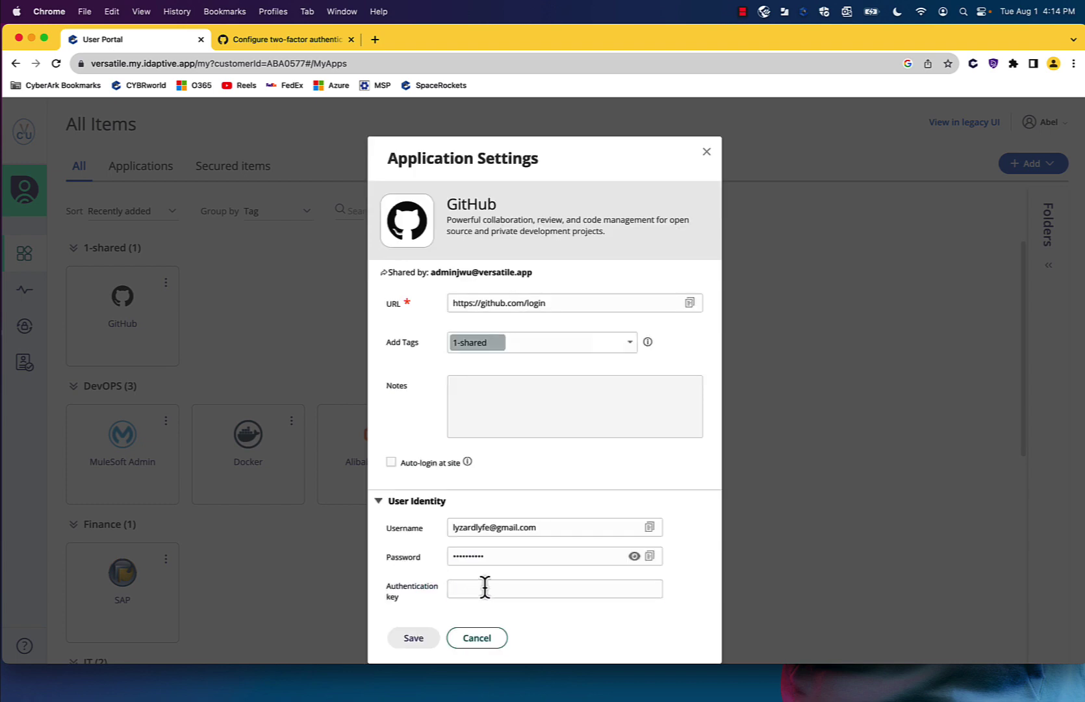
right_click(485, 587)
left_click(510, 588)
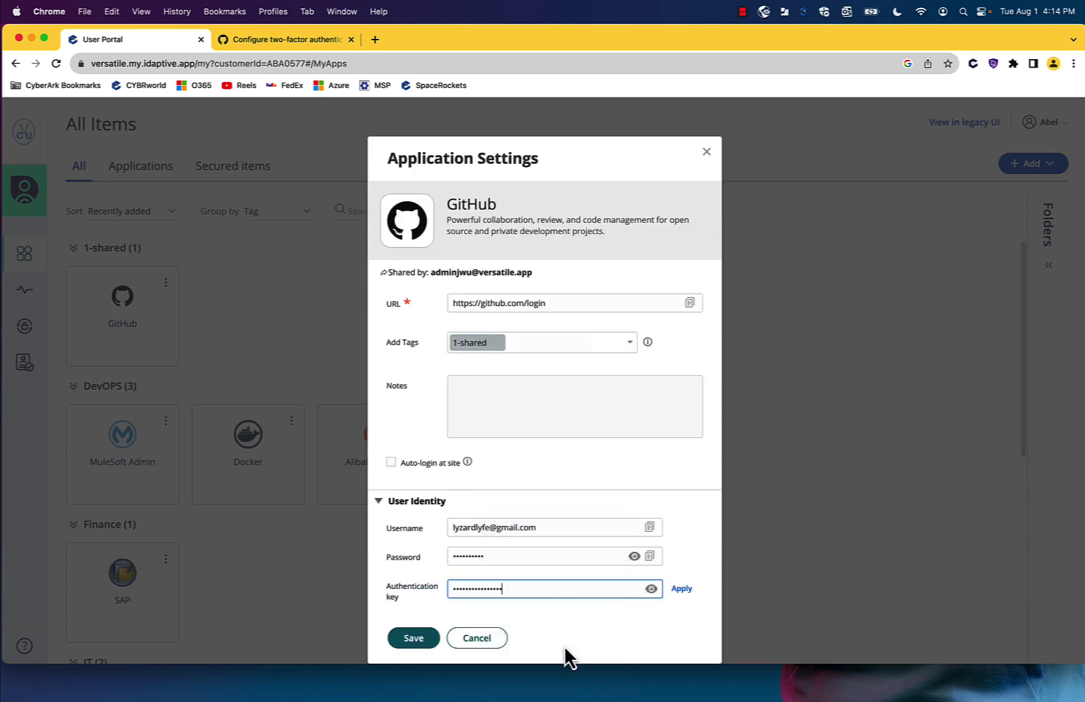
- Apply the key, copy the generated verification code, and save the GitHub settings
left_click(682, 589)
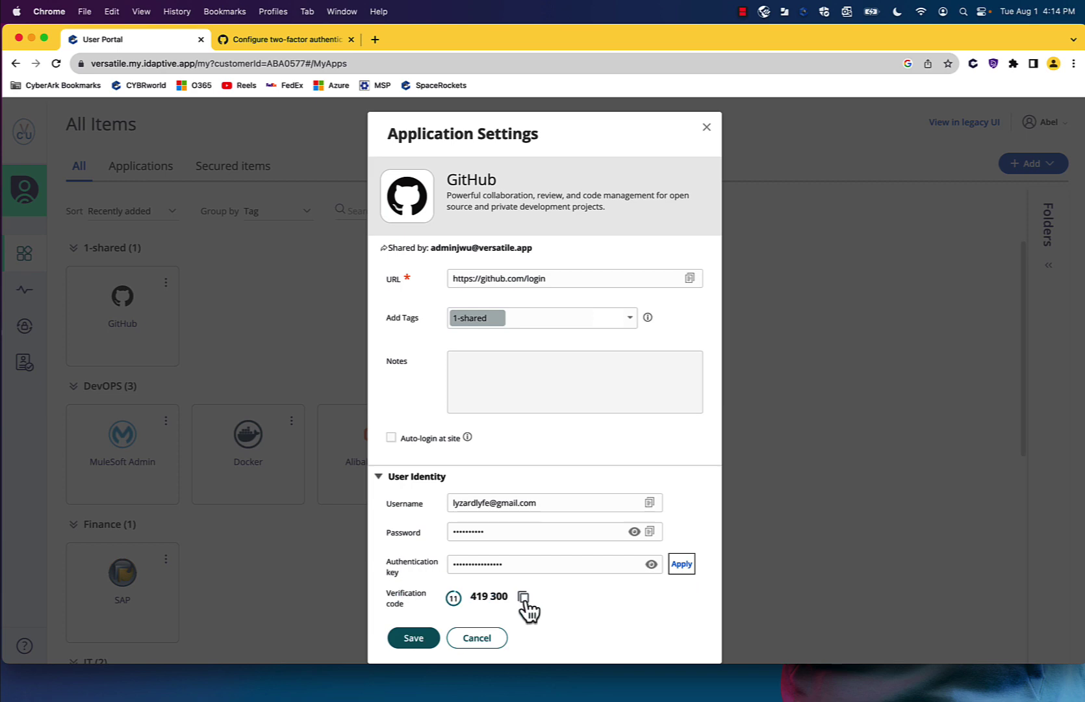
left_click(524, 599)
left_click(412, 640)
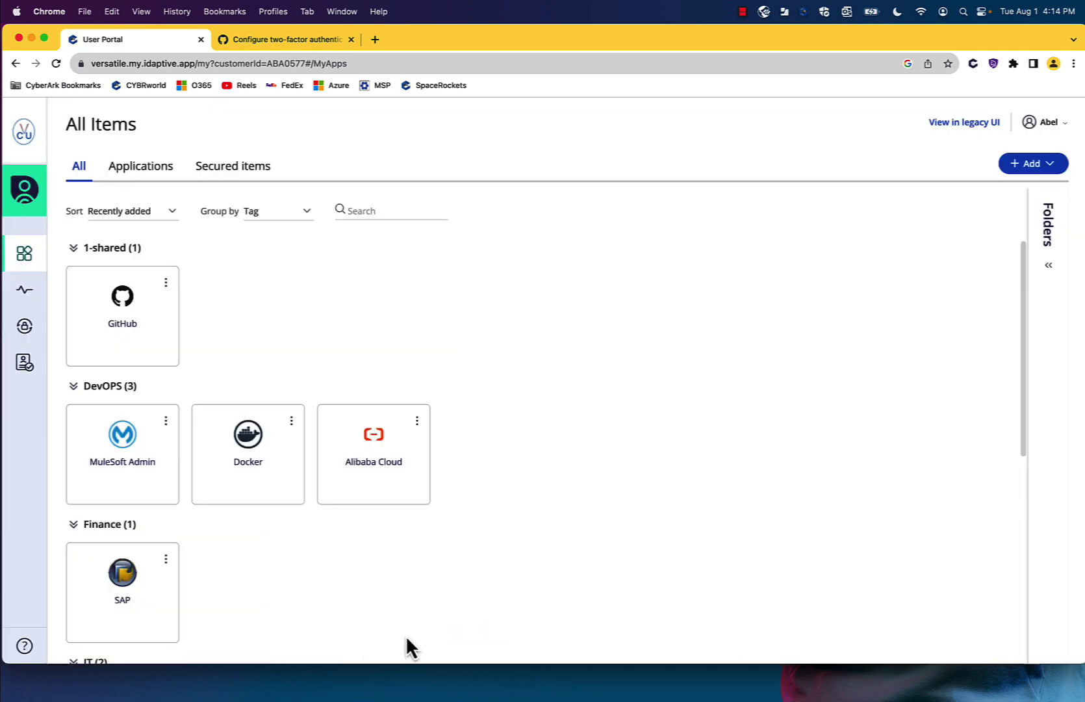
- Paste the portal's verification code into GitHub's two-factor setup
left_click(299, 39)
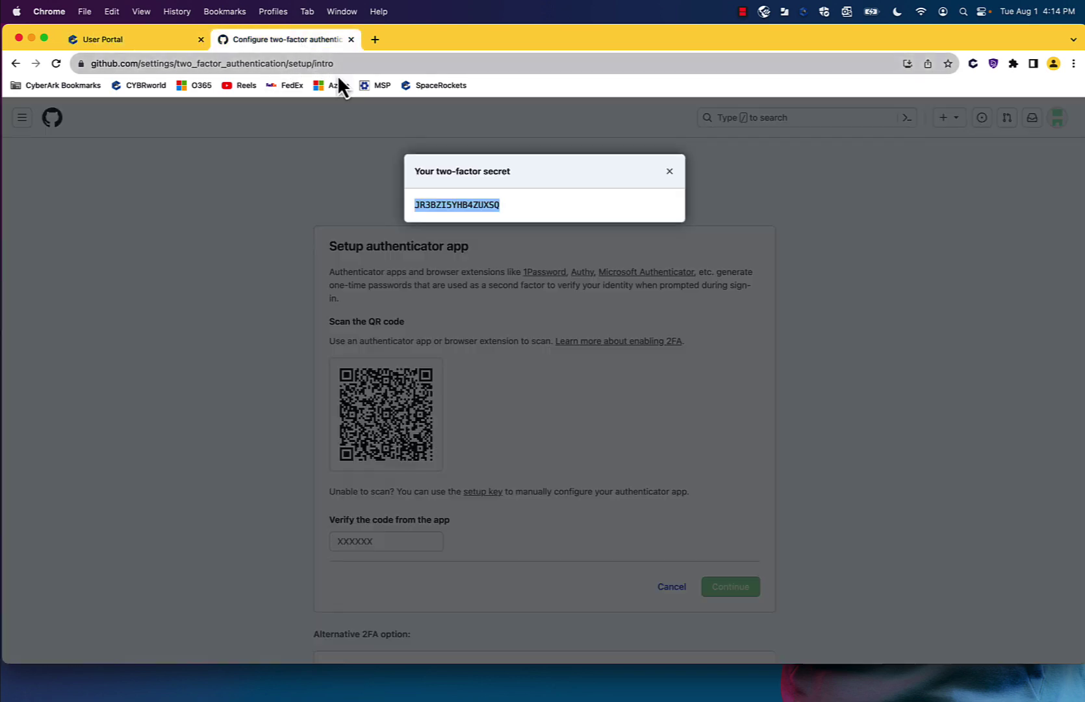
left_click(670, 172)
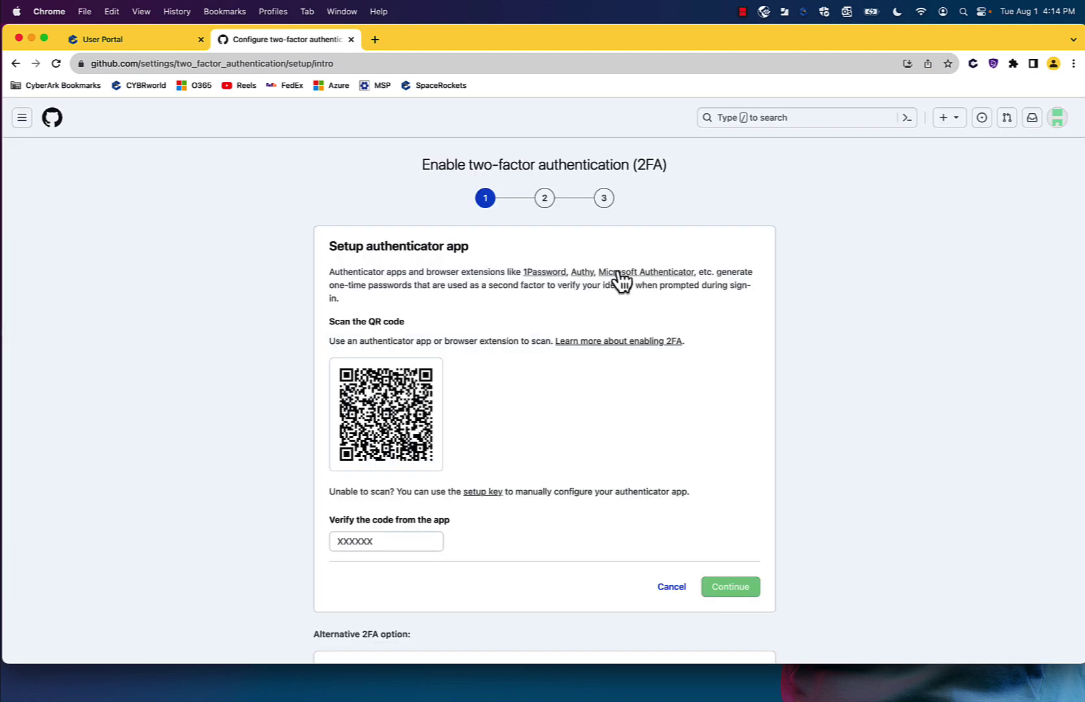
left_click(388, 540)
right_click(388, 542)
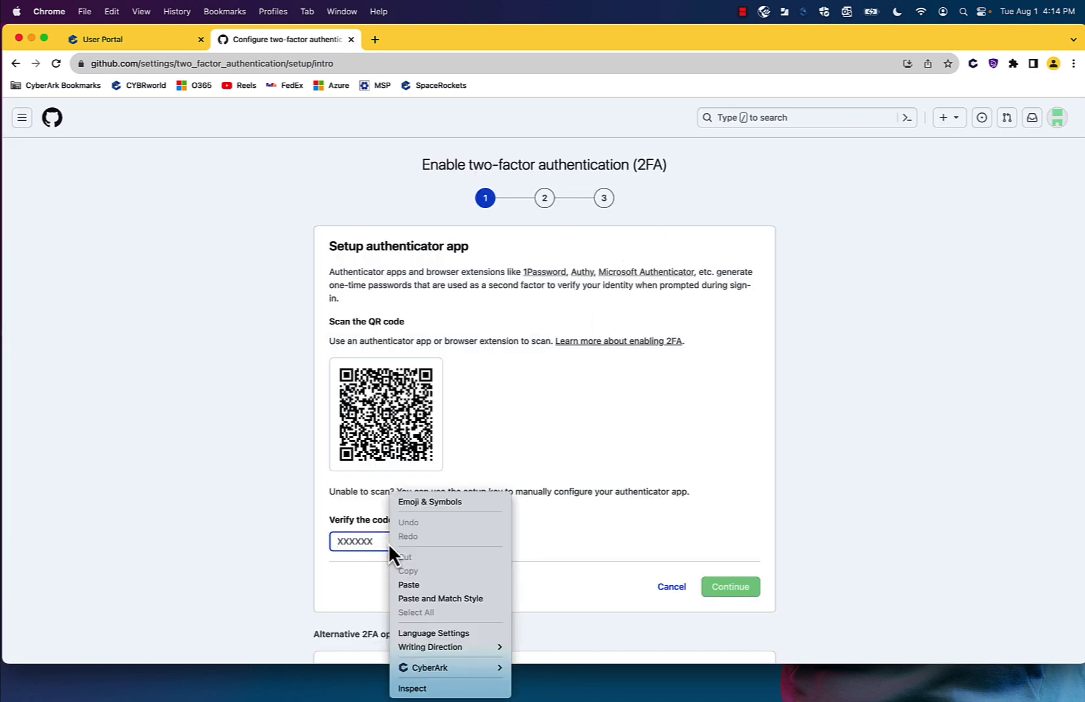
left_click(440, 586)
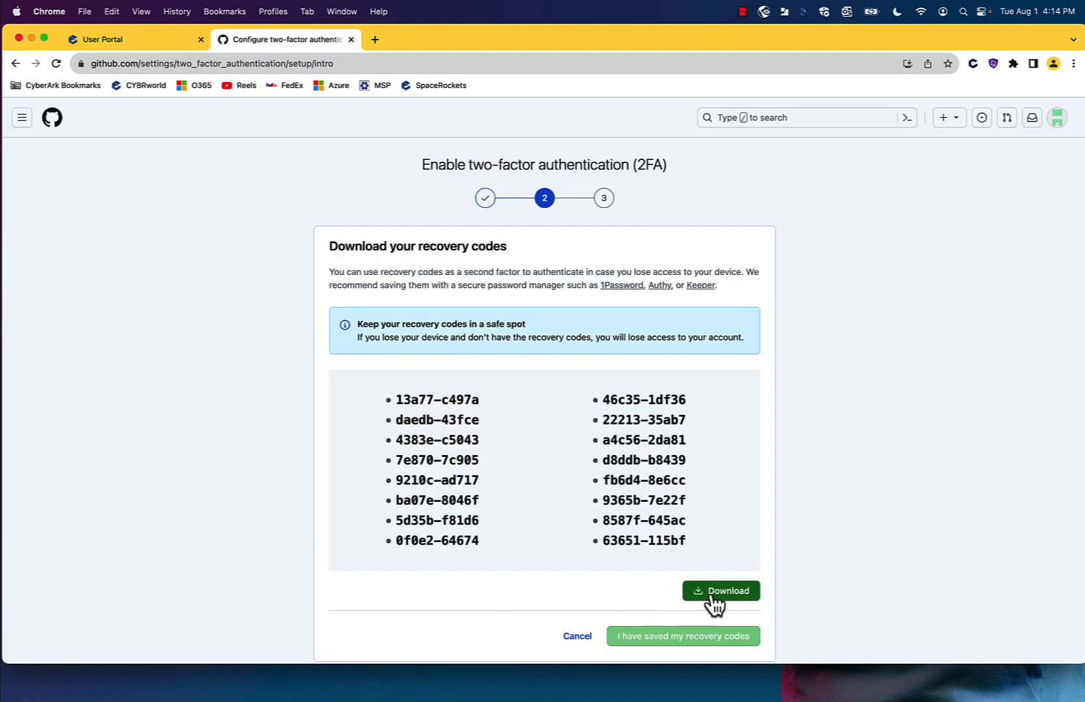
- Download and confirm the recovery codes, finish setup, and sign out of GitHub
left_click(711, 597)
scroll(843, 564, "down", 3)
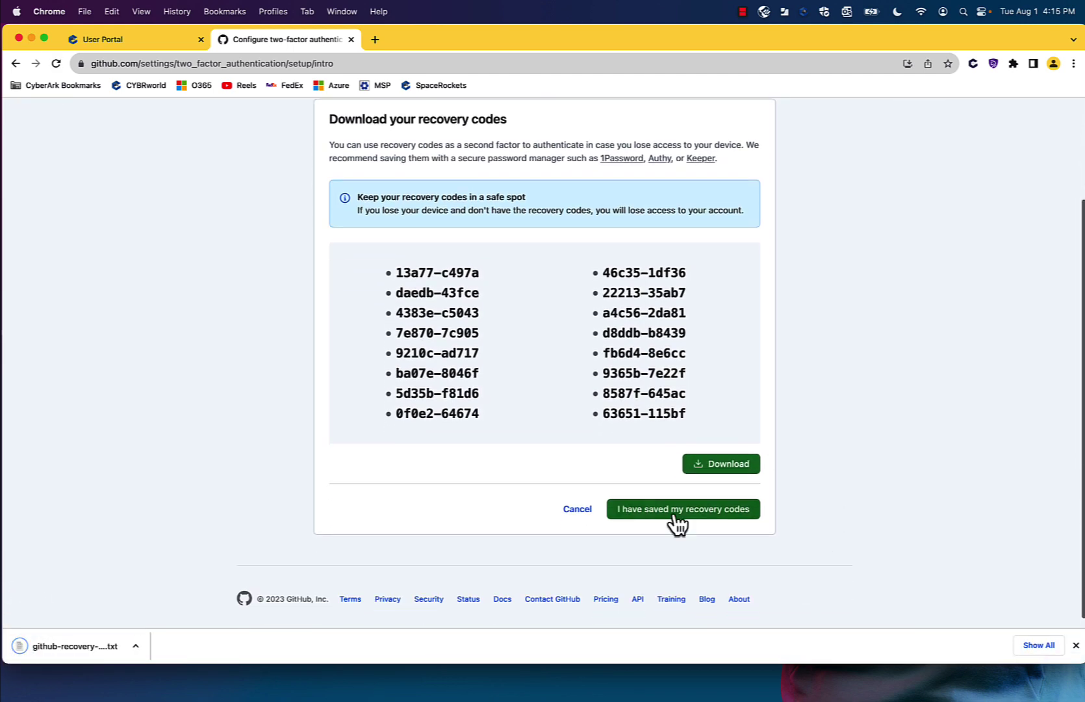
left_click(676, 510)
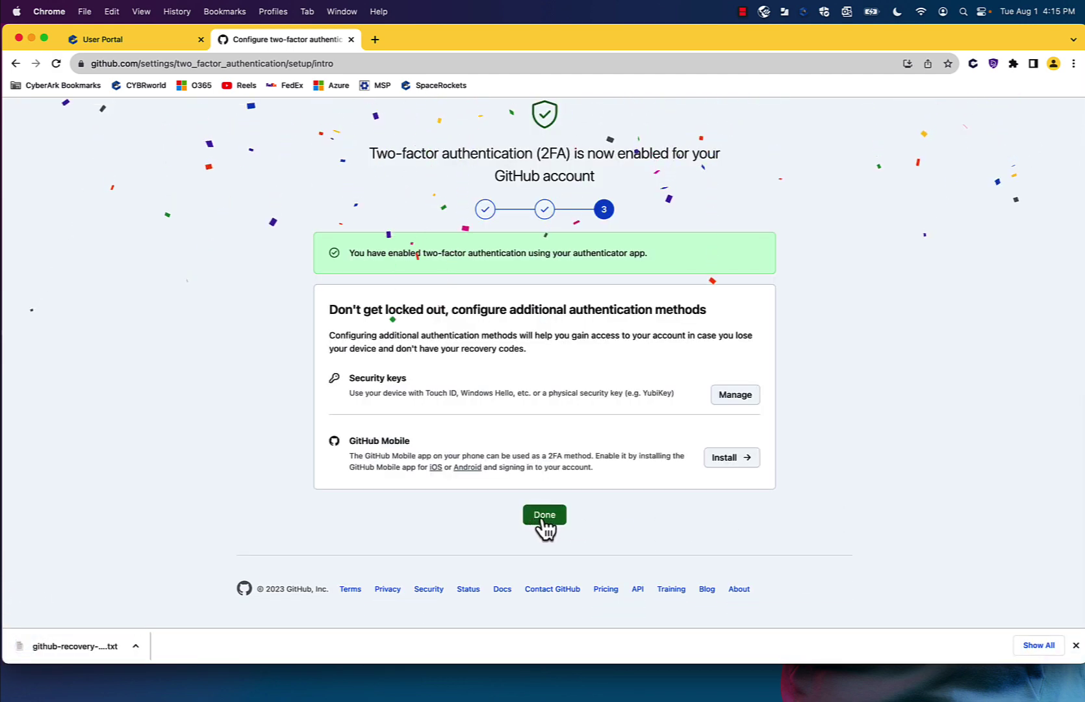
left_click(542, 518)
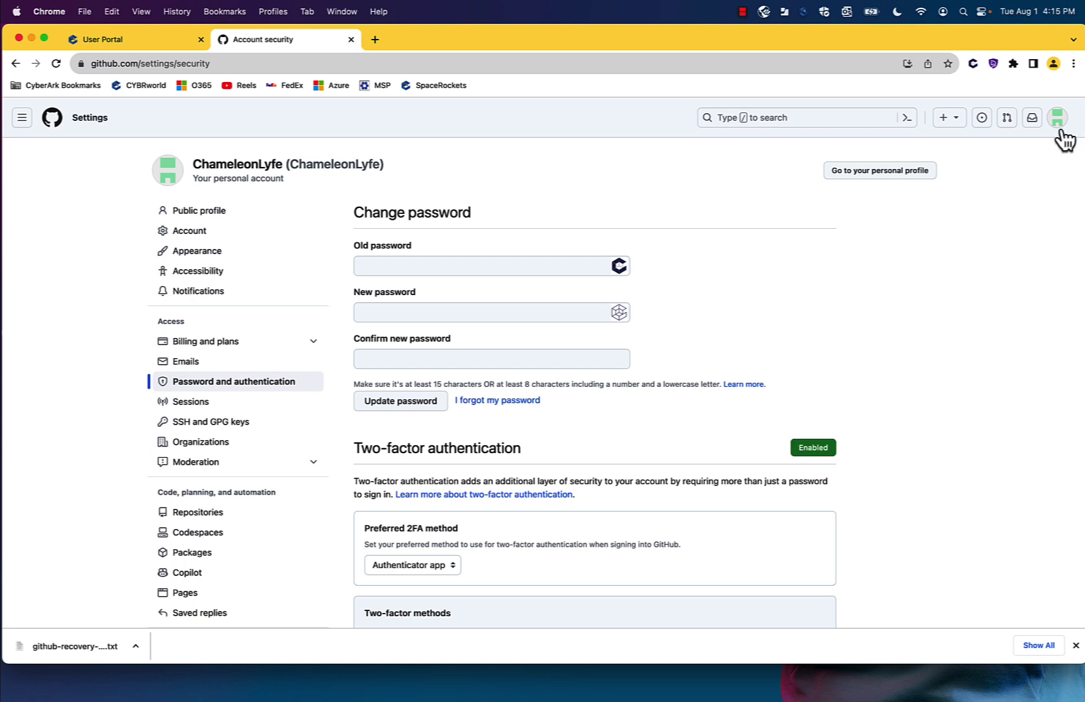
left_click(1058, 121)
left_click(949, 502)
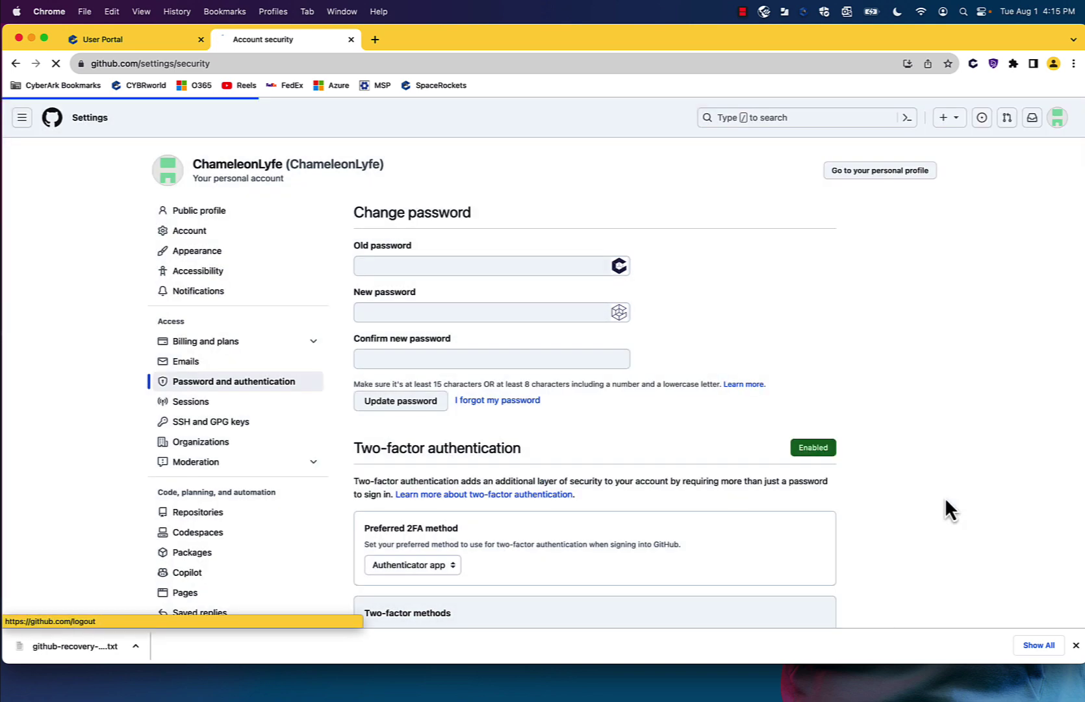
- Confirm the sign-out and sign back into GitHub with the stored CyberArk account
left_click(537, 279)
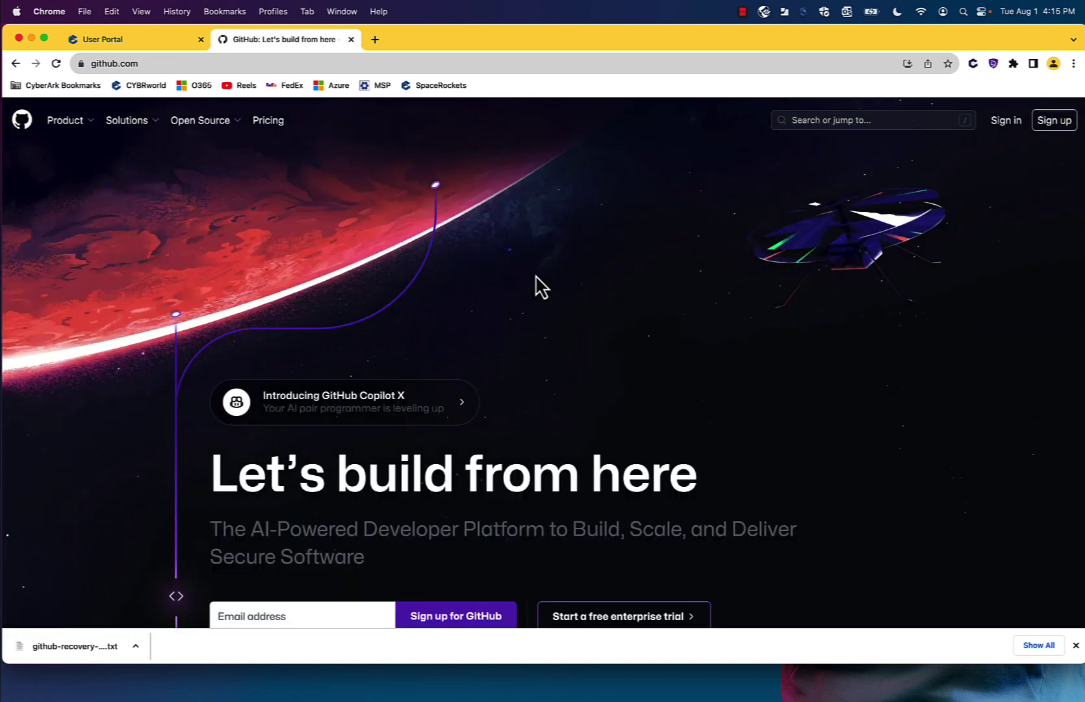
left_click(1009, 127)
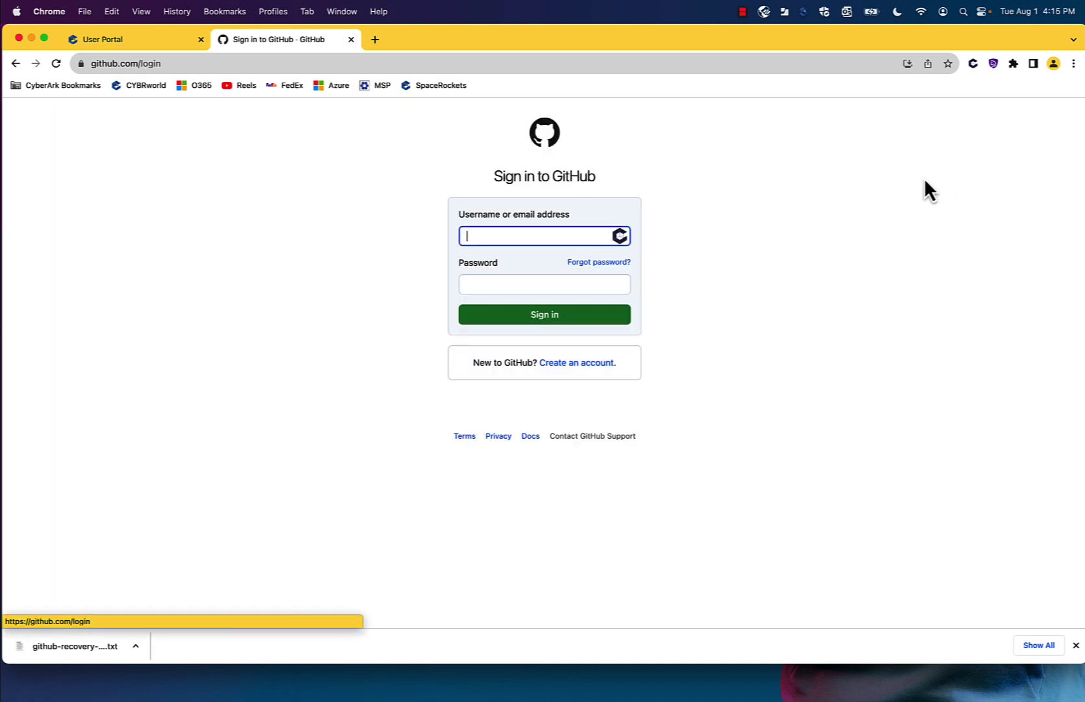
left_click(621, 240)
left_click(590, 281)
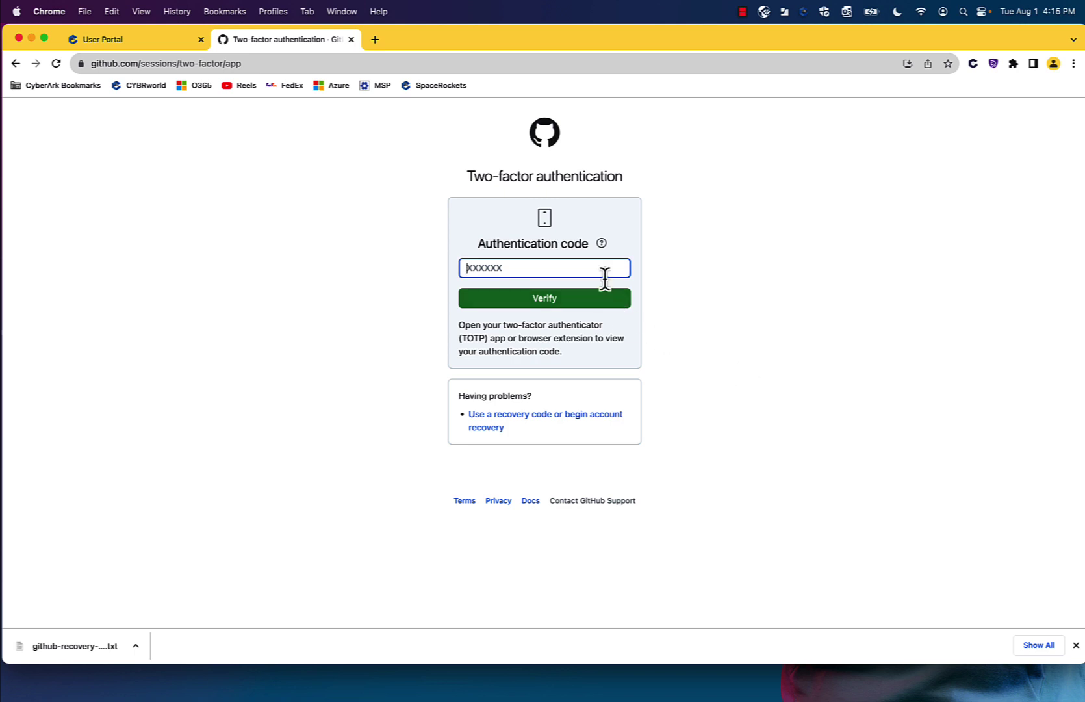
- Copy the GitHub verification code from CyberArk and paste it into the code field
right_click(602, 269)
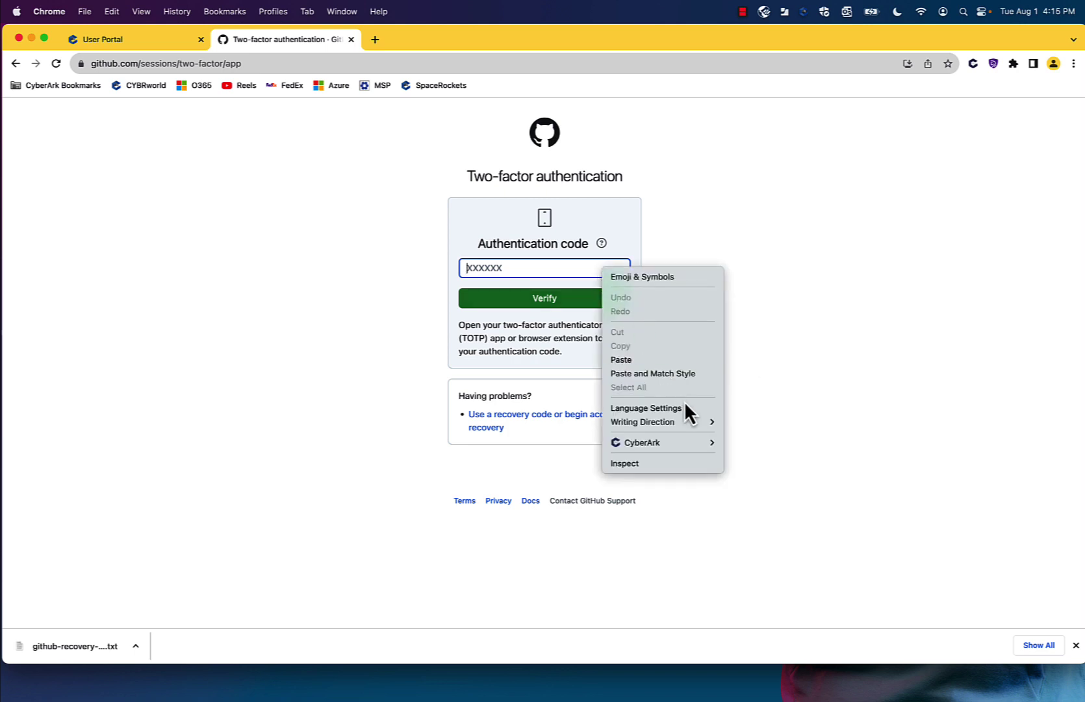
mouse_move(692, 445)
mouse_move(767, 470)
left_click(886, 473)
right_click(539, 274)
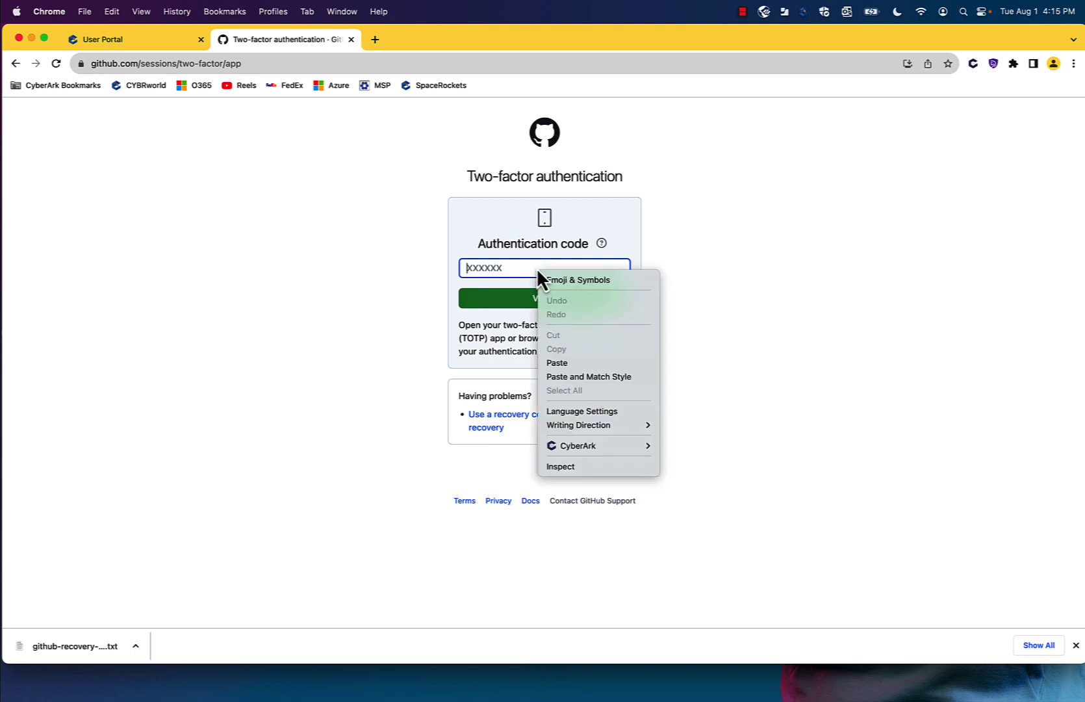
left_click(582, 362)
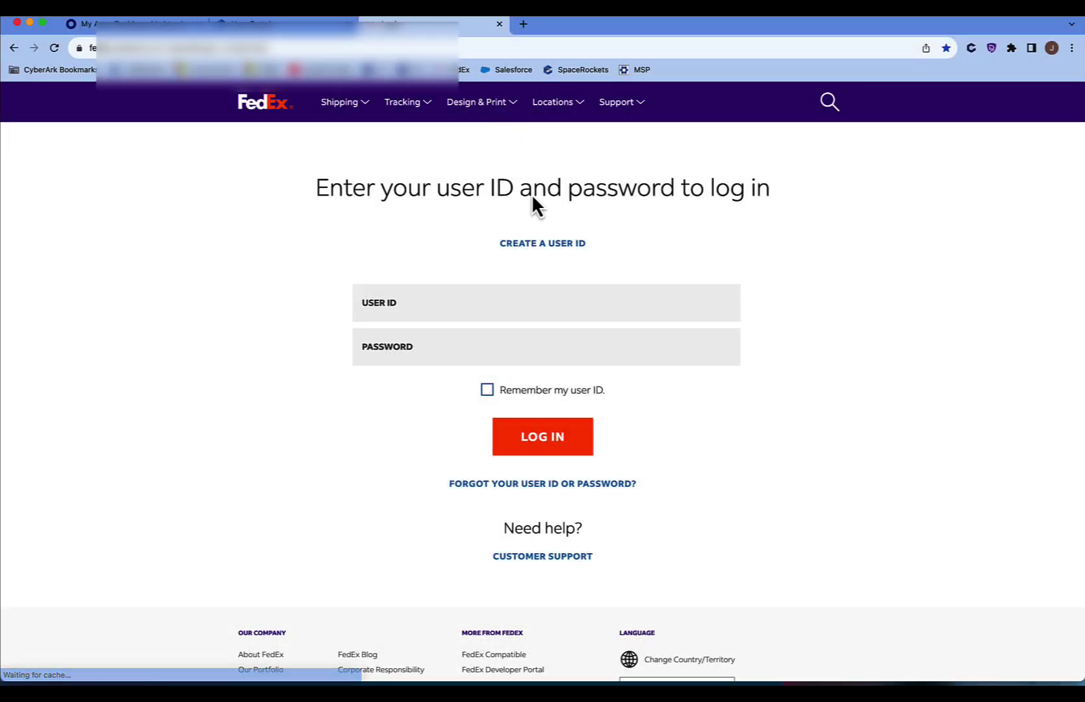
- Log in to FedEx with the suggested user ID and the account password
left_click(453, 302)
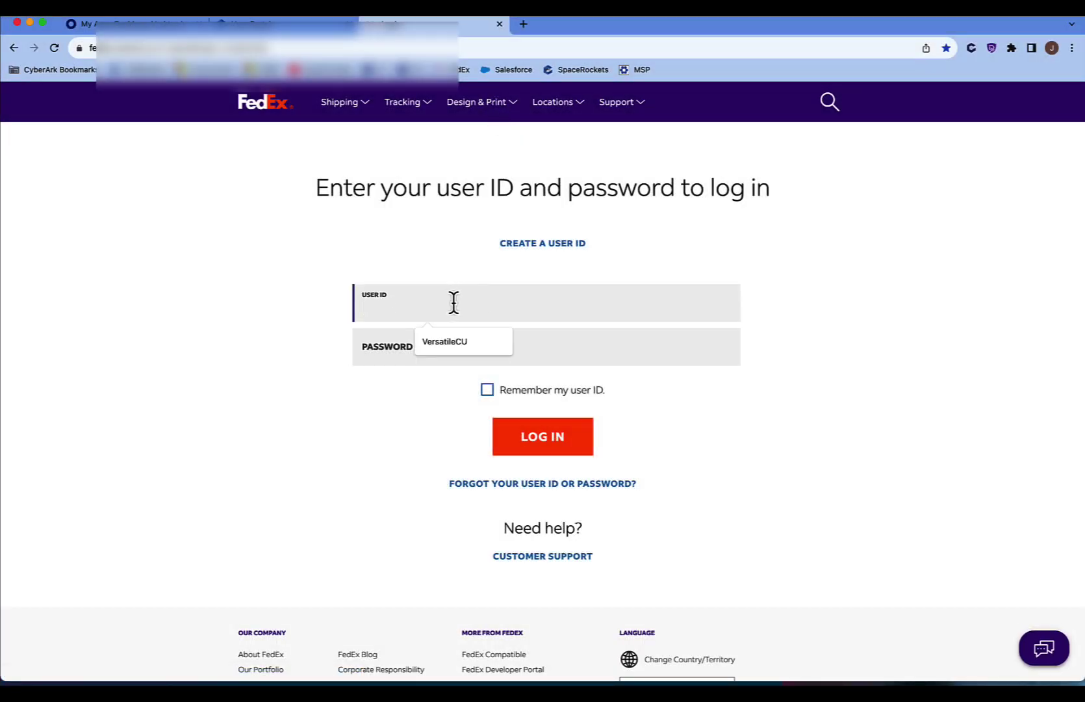
left_click(467, 345)
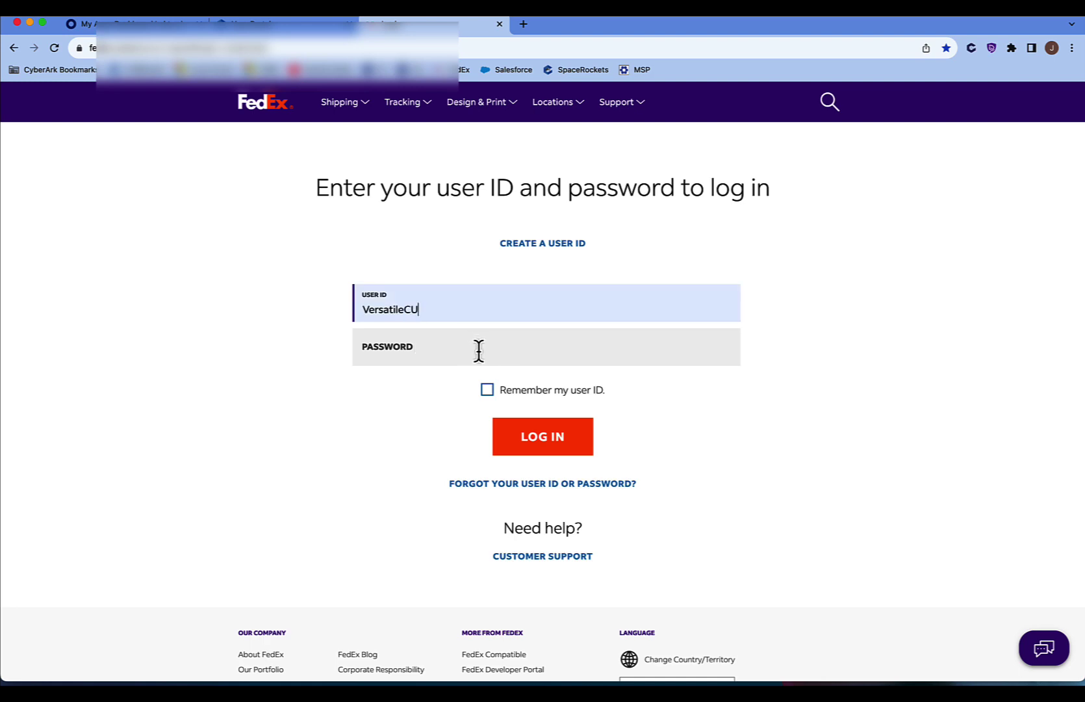
left_click(479, 351)
type("*")
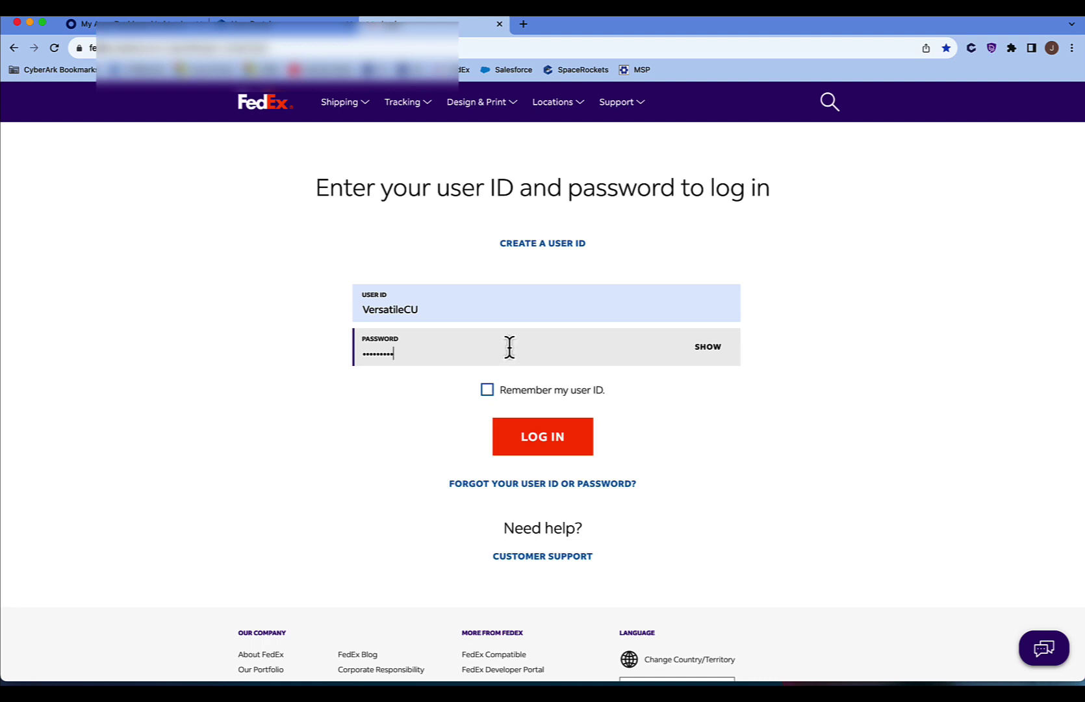
left_click(556, 437)
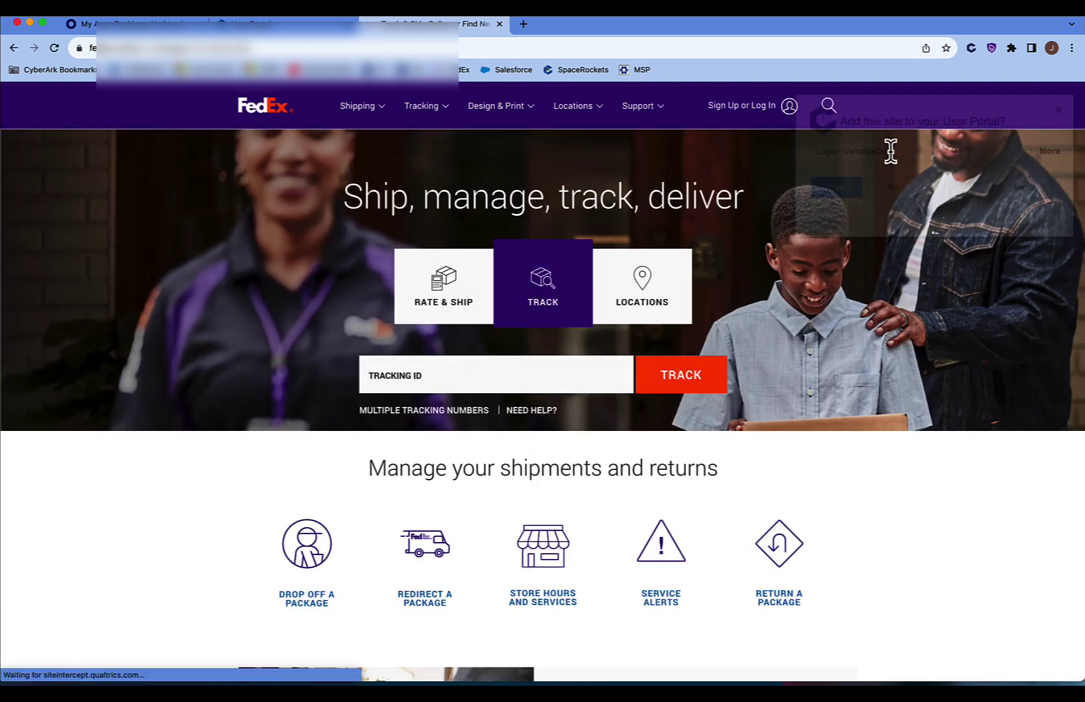
- Save the FedEx login to the User Portal under the name 'FedEx - Marketing teram'
left_click_drag(890, 151, 794, 148)
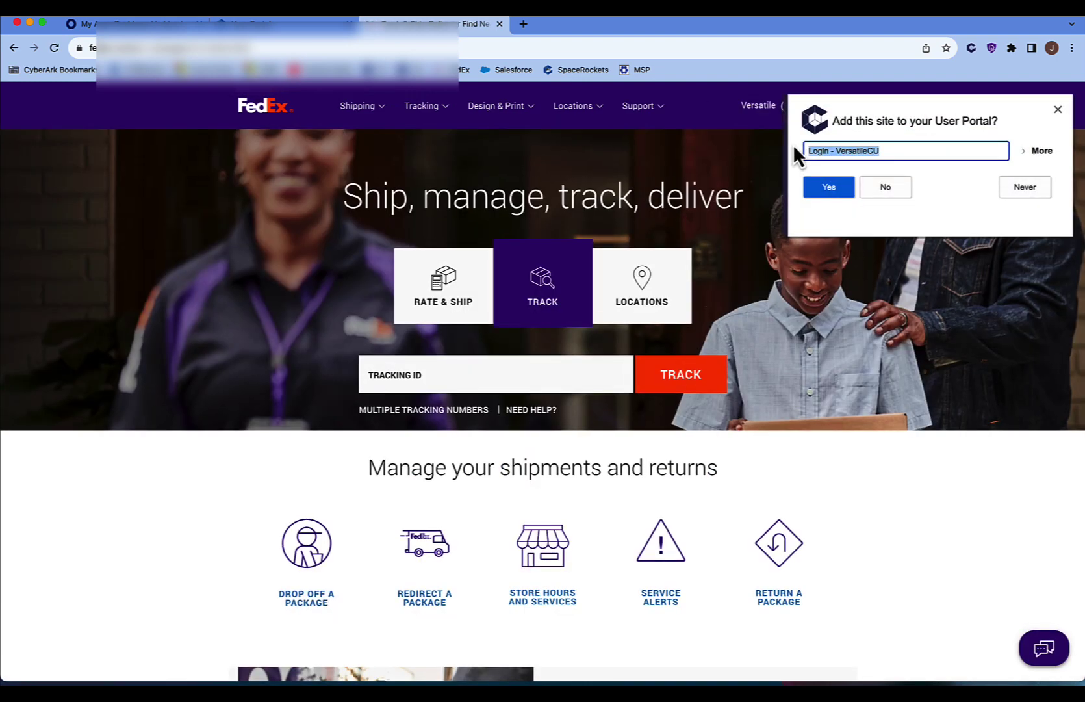
type("FedE")
type("x - Marketing teram")
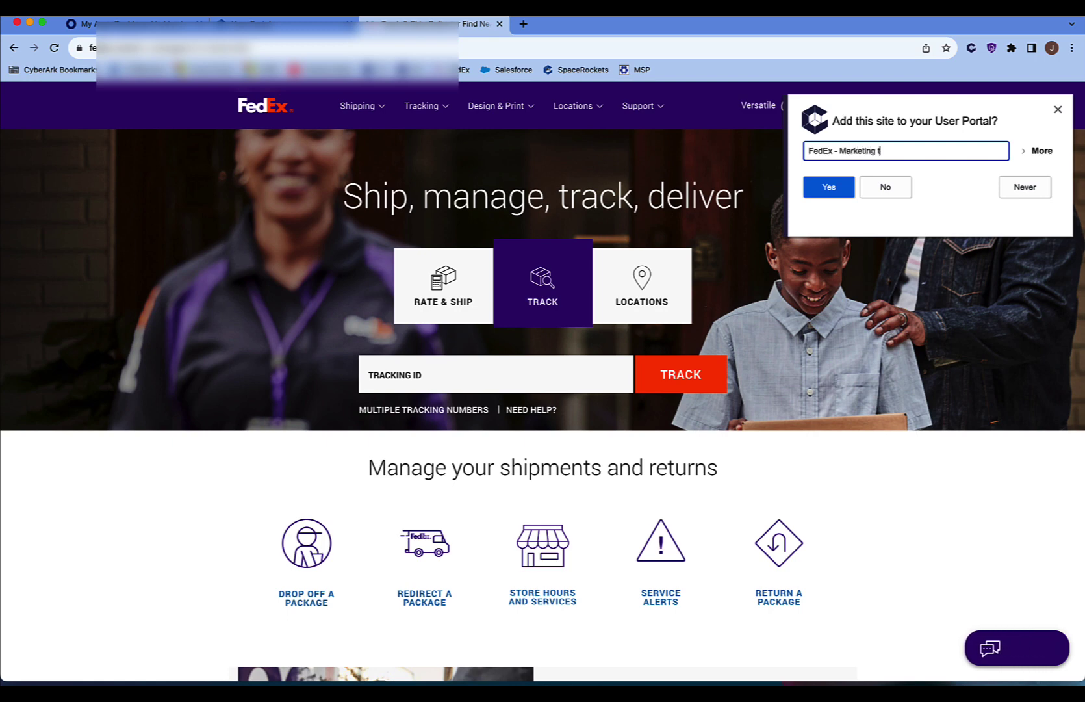
left_click(832, 190)
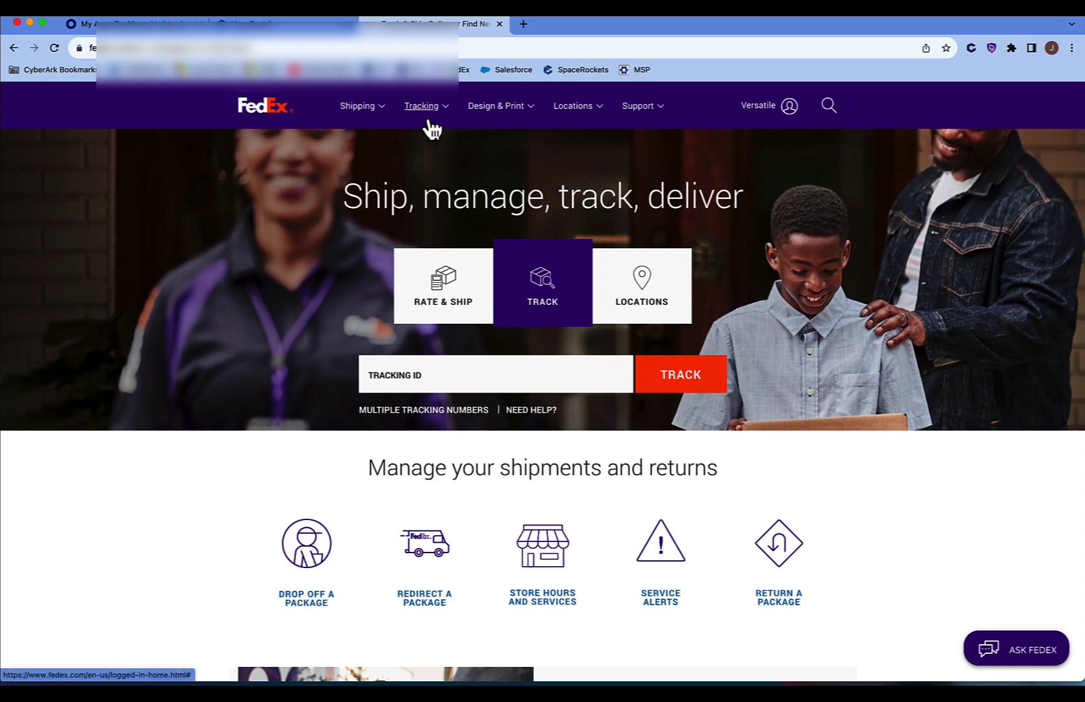
- Reload the portal and start a secured note named 'Testnote' with the text 'Secret items'
left_click(251, 26)
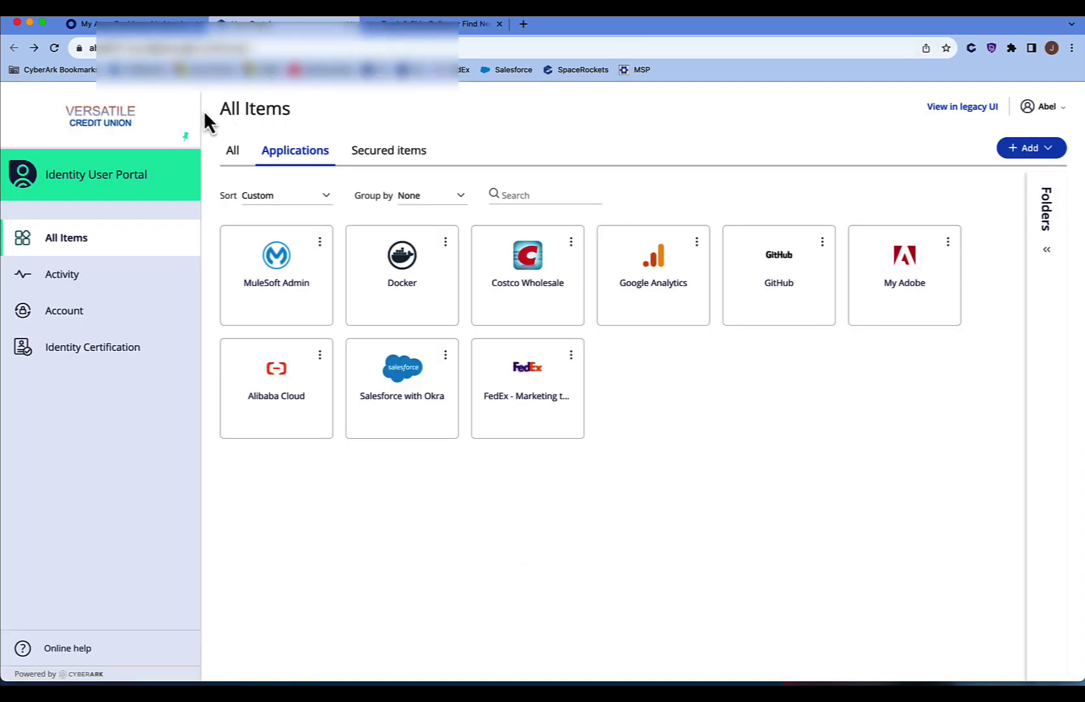
left_click(54, 49)
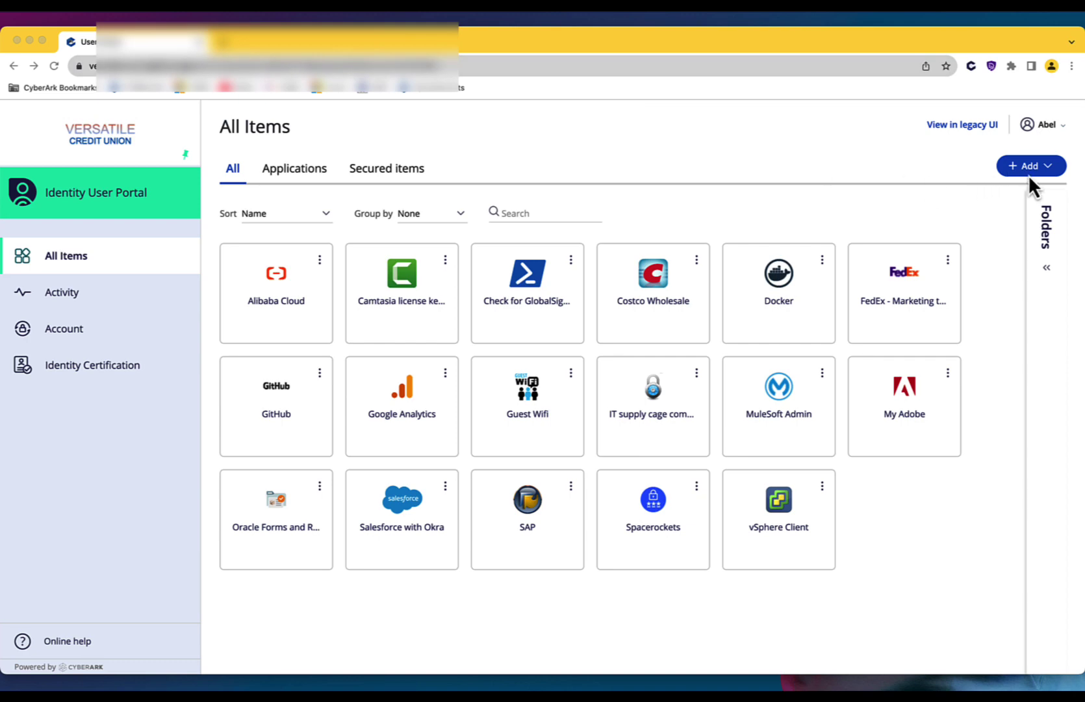
left_click(1032, 171)
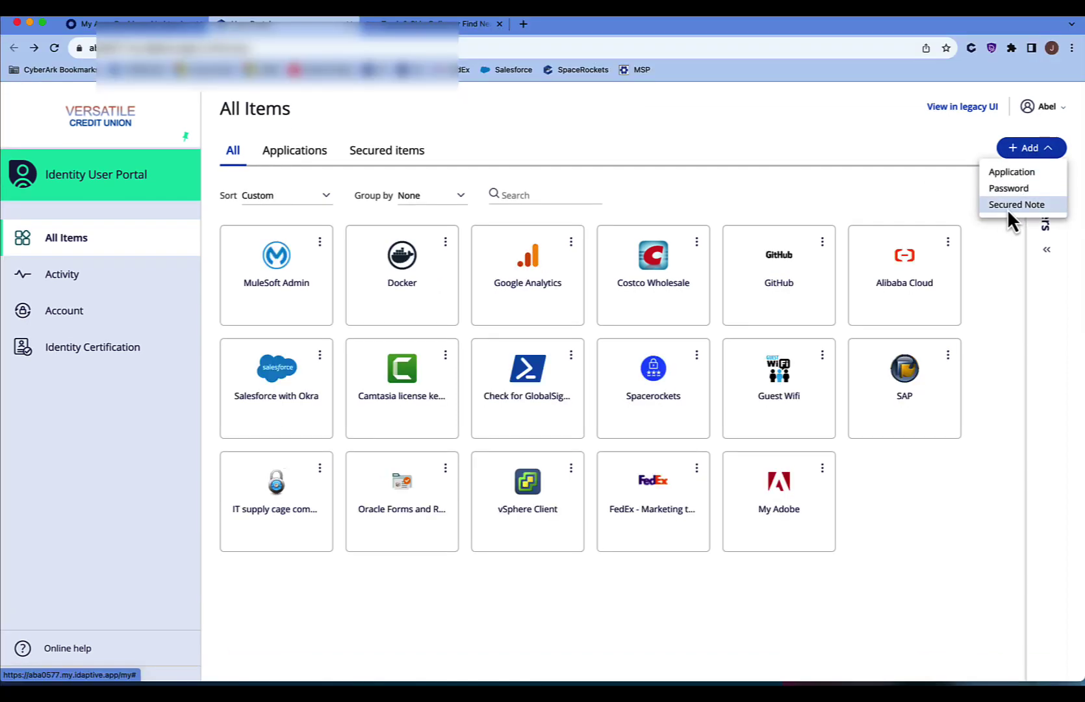
left_click(1017, 222)
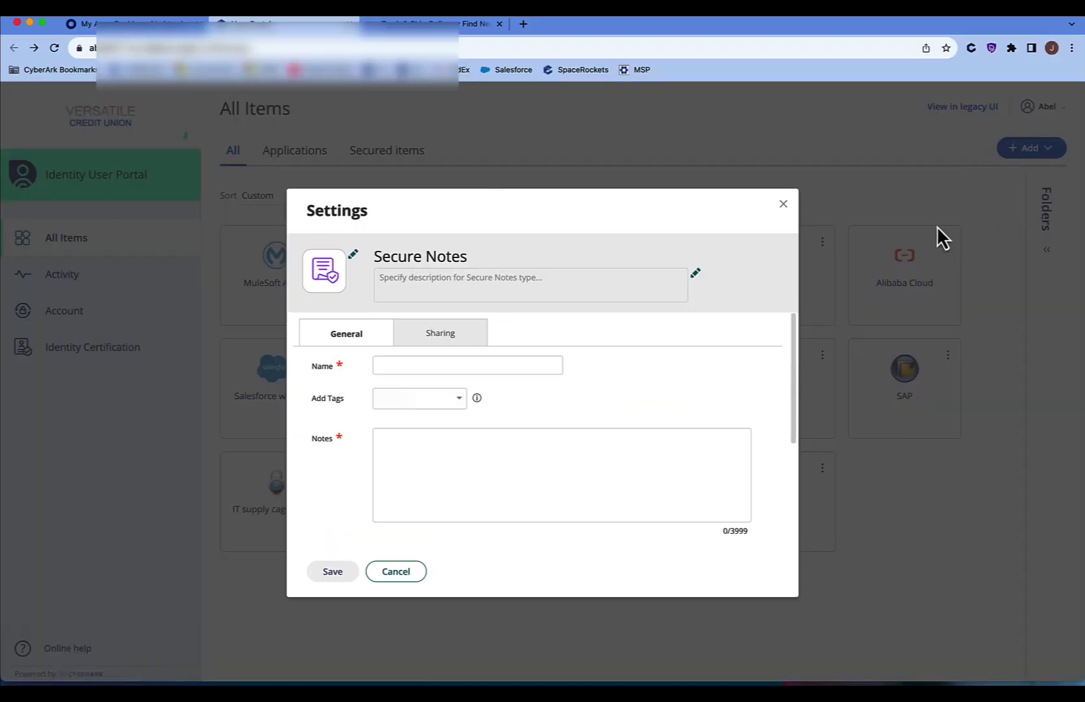
left_click(429, 365)
type("Tes")
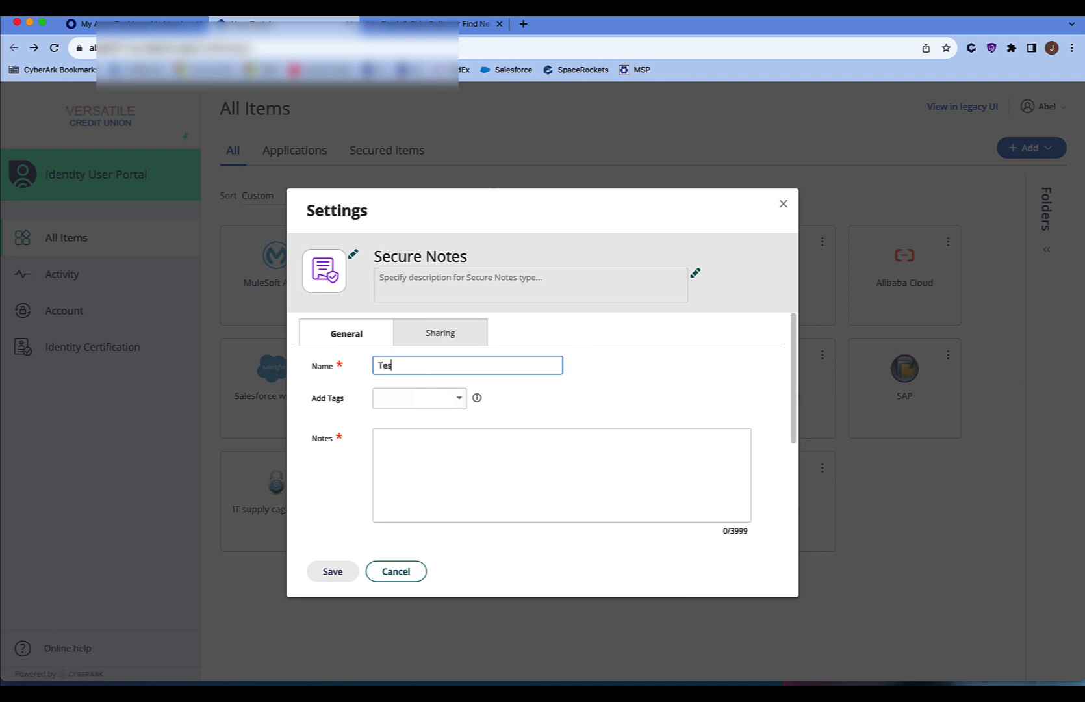
type("tnote")
left_click(457, 479)
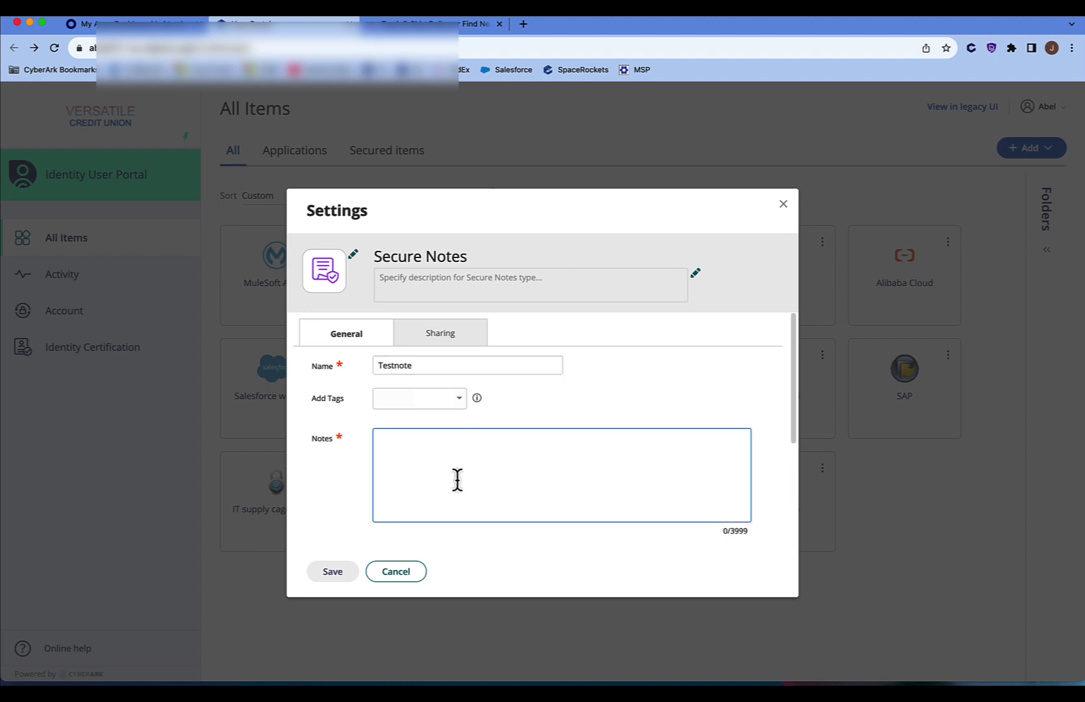
type("Secret items")
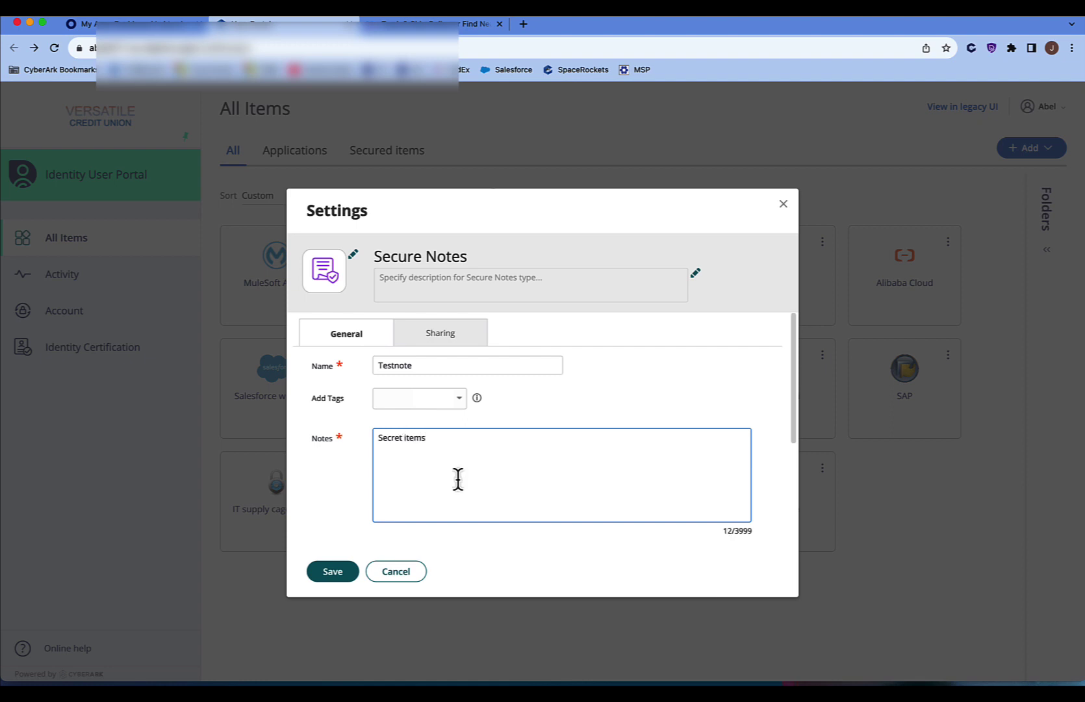
- Set the note's icon to rainbow.png
left_click(355, 257)
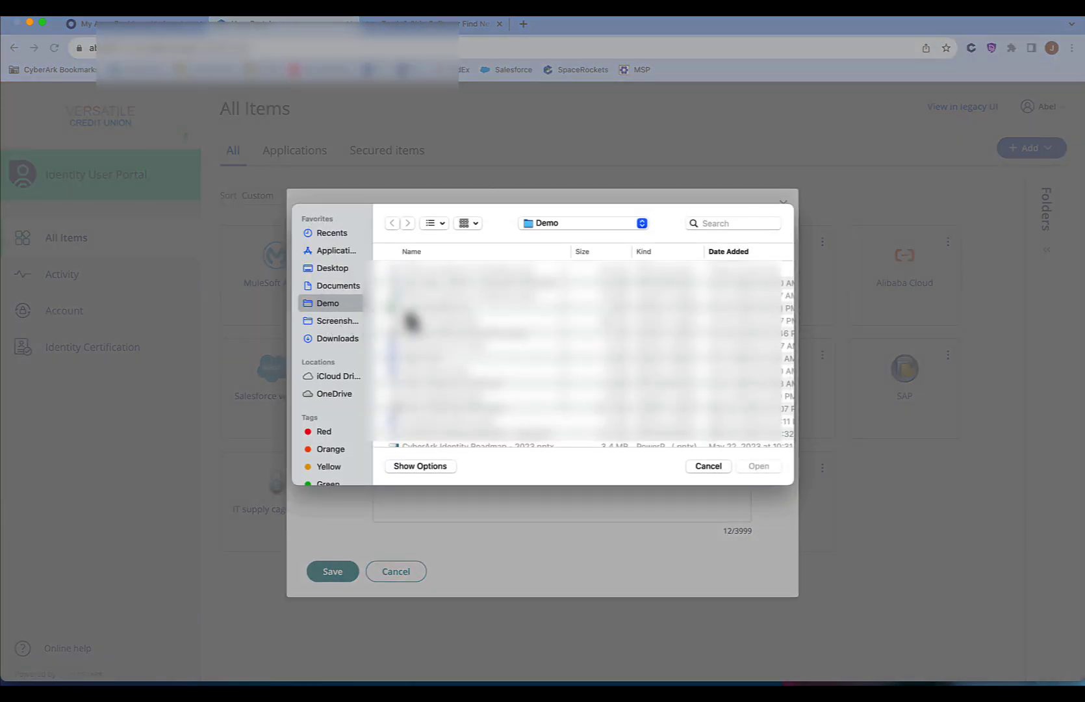
scroll(480, 376, "down", 5)
scroll(480, 375, "down", 3)
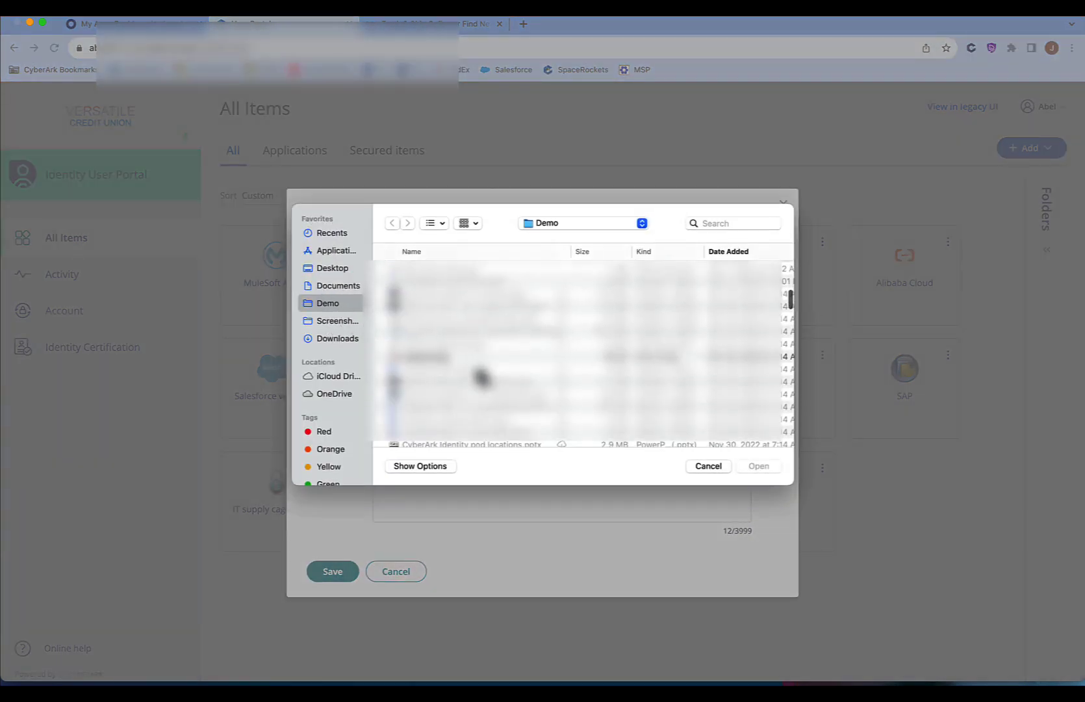
double_click(429, 354)
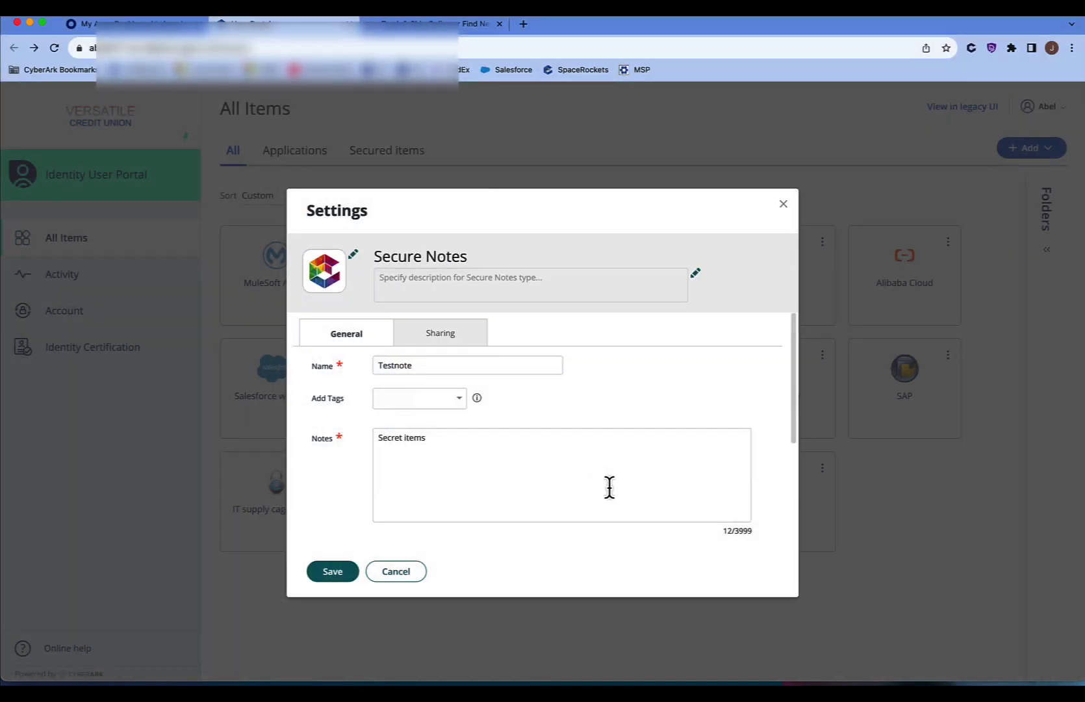
- Add a custom field 'Extra field' with the value 'extra inf'
scroll(500, 533, "down", 4)
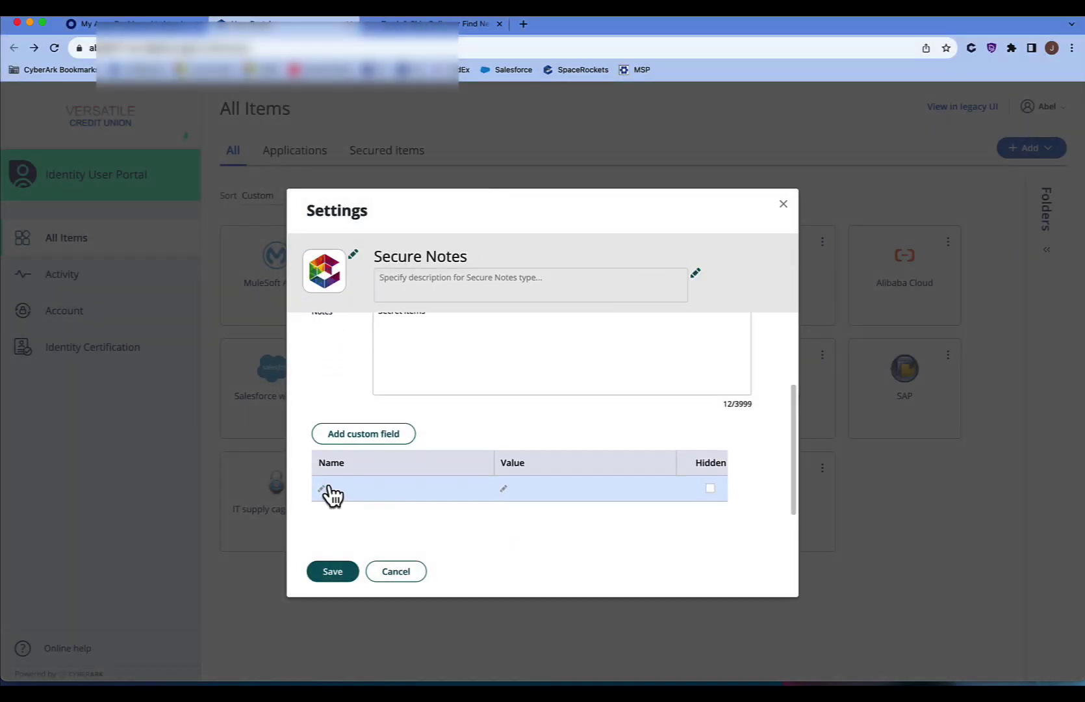
left_click(357, 485)
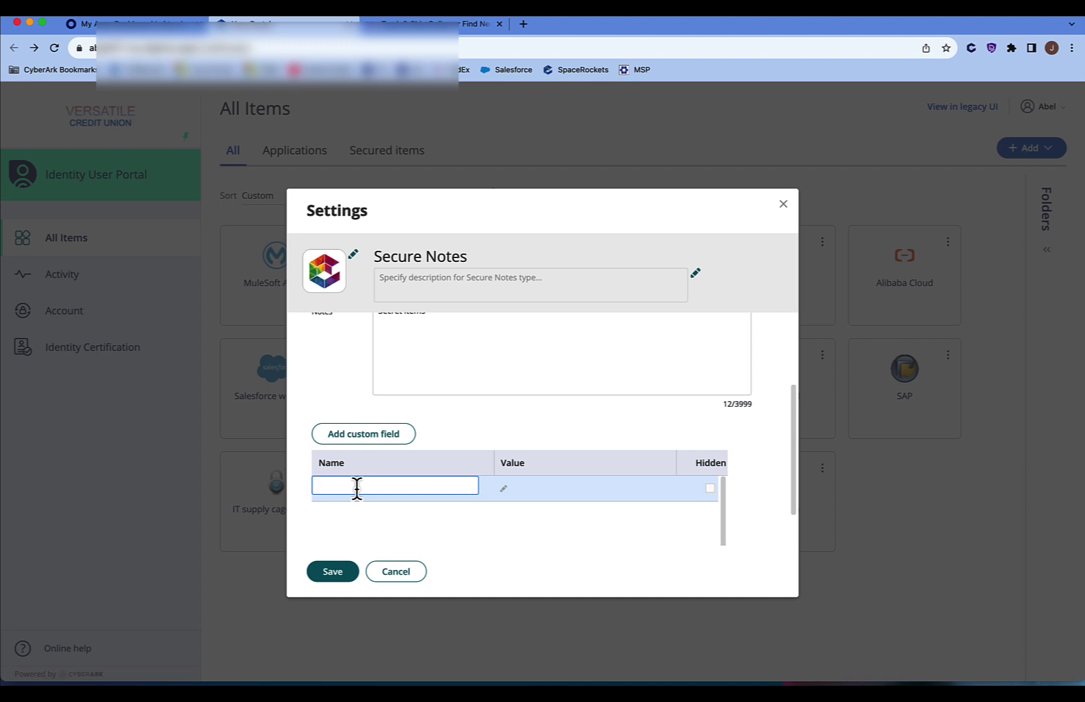
type("Extra field")
left_click(572, 485)
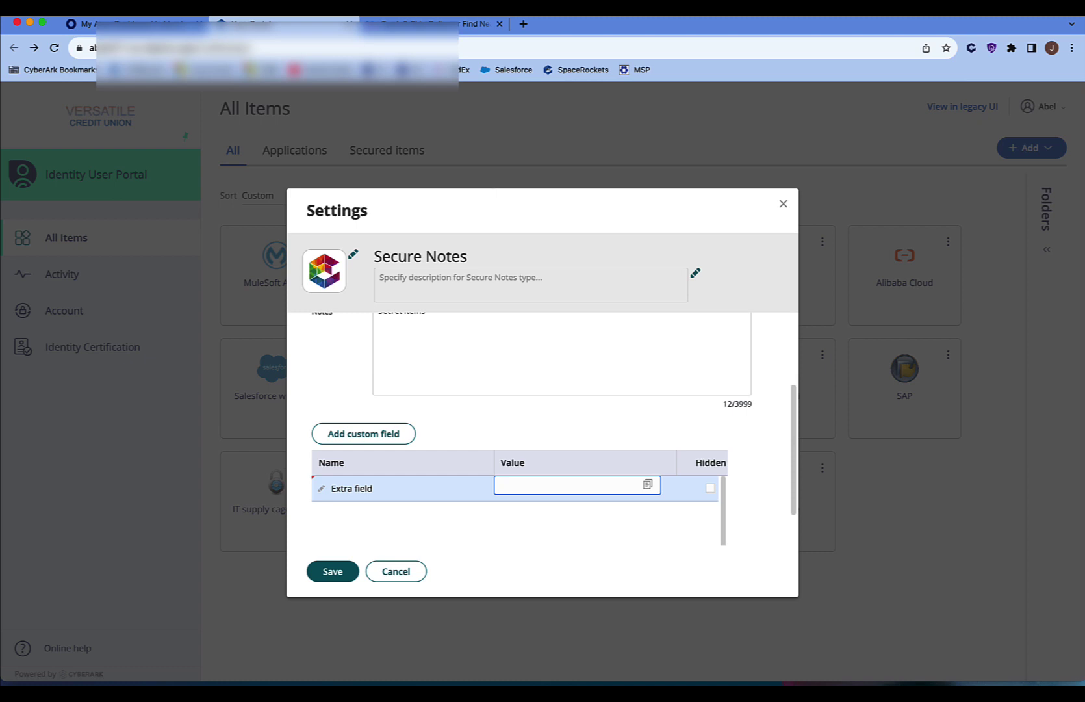
type("extra inf")
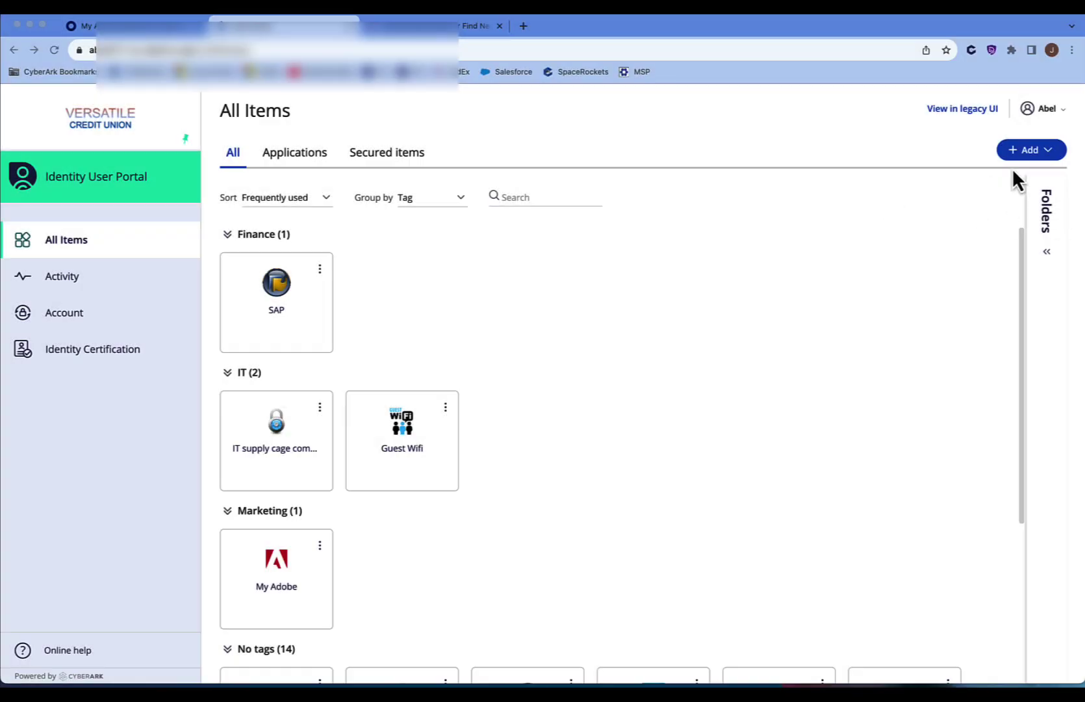
- Open the App Catalog's Import options and choose Direct import for LastPass
left_click(1048, 152)
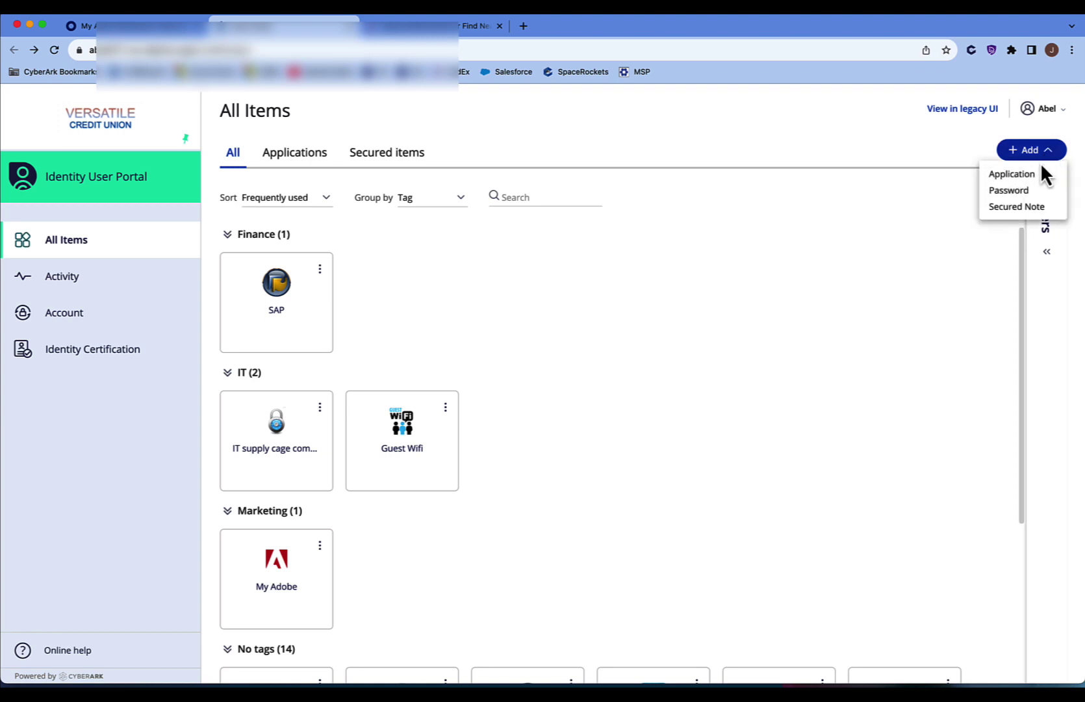
left_click(1030, 175)
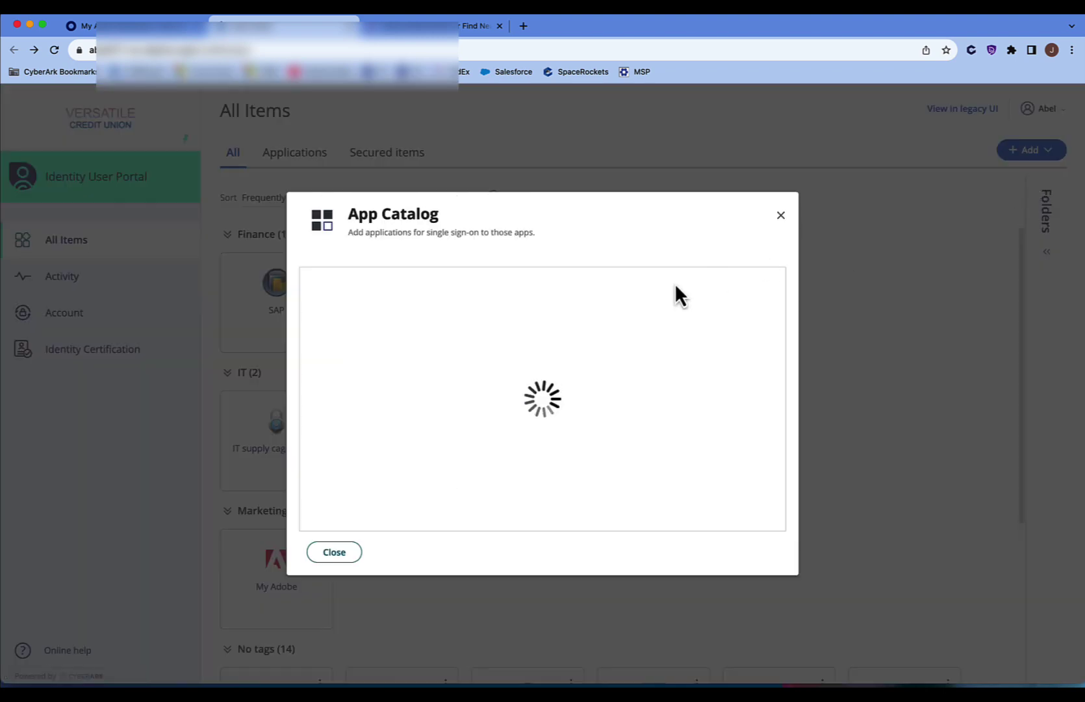
left_click(613, 260)
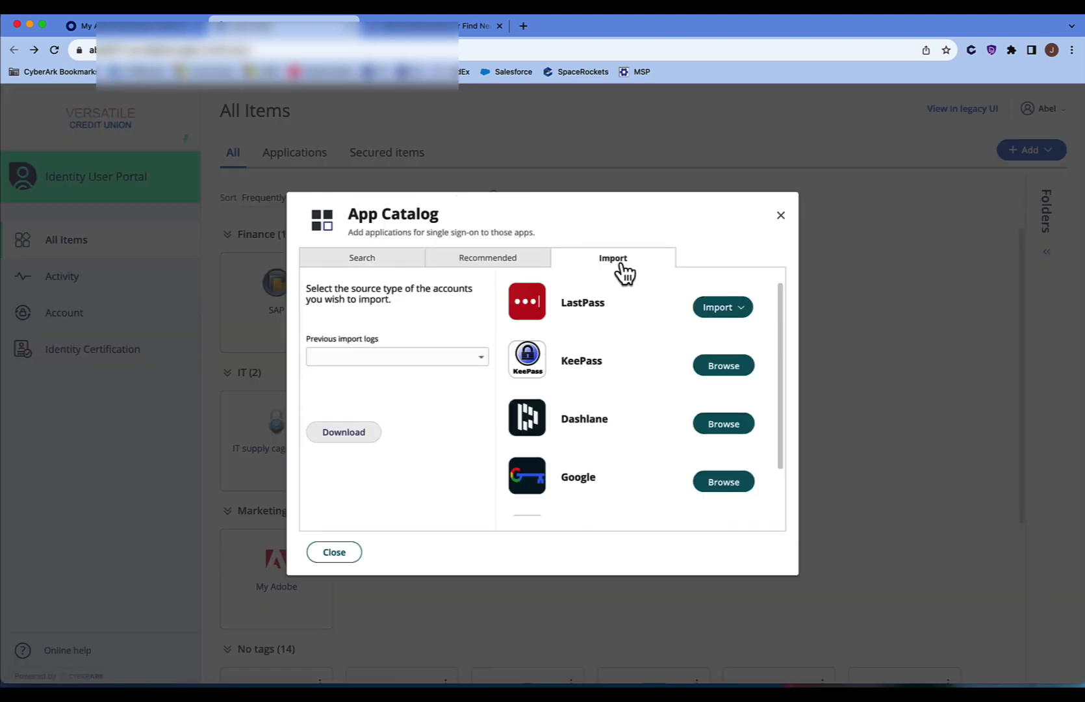
left_click(740, 315)
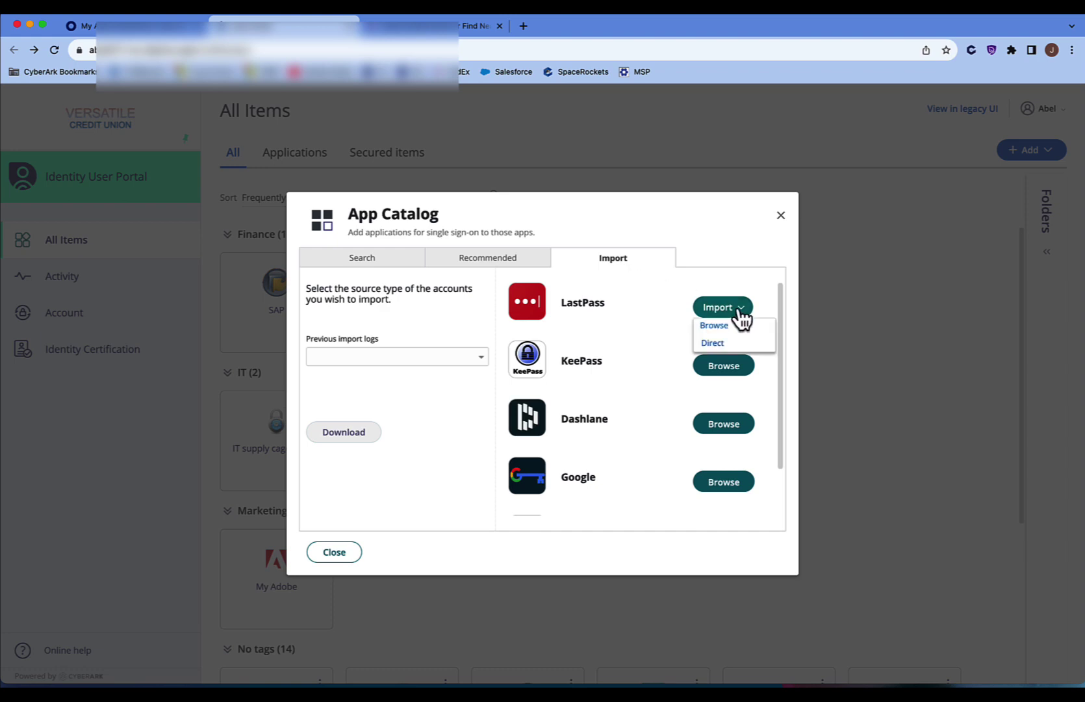
left_click(711, 344)
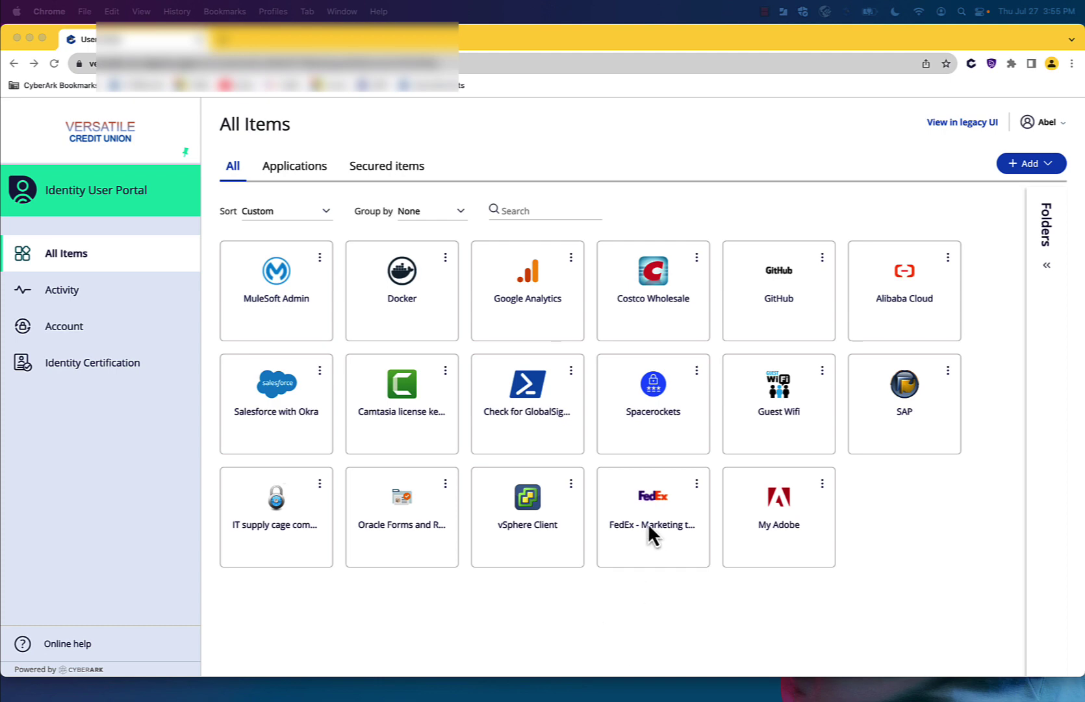
- Move My Adobe to second place and sort items by Recently added, after trying Name and usage
left_click_drag(785, 514, 419, 289)
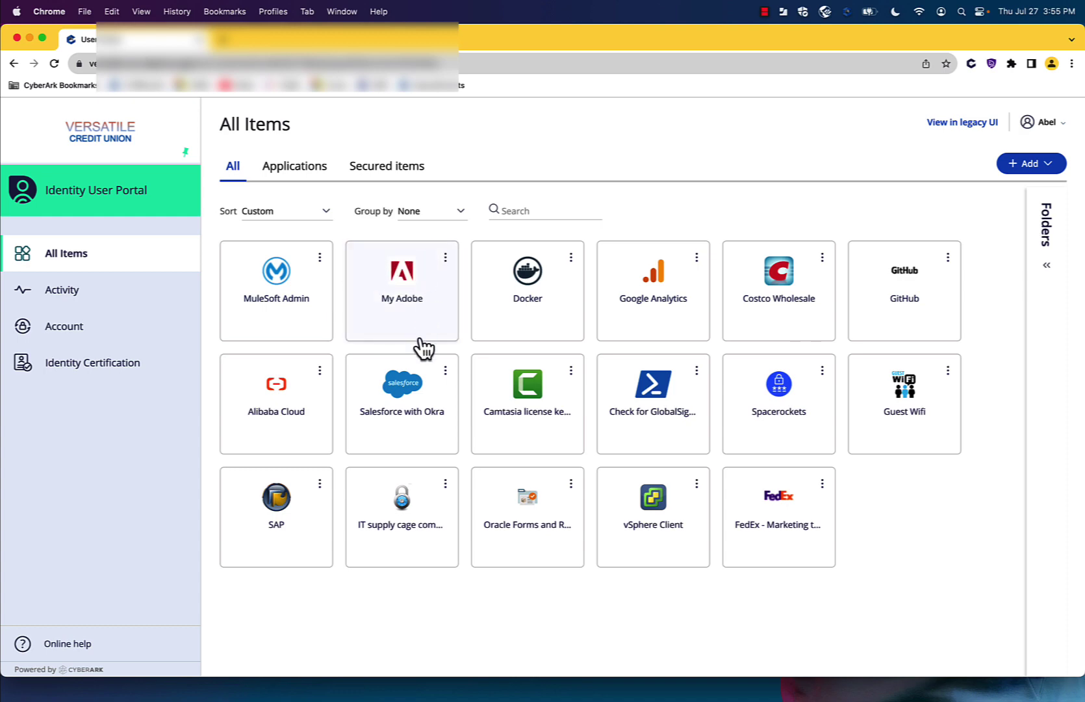
left_click(292, 212)
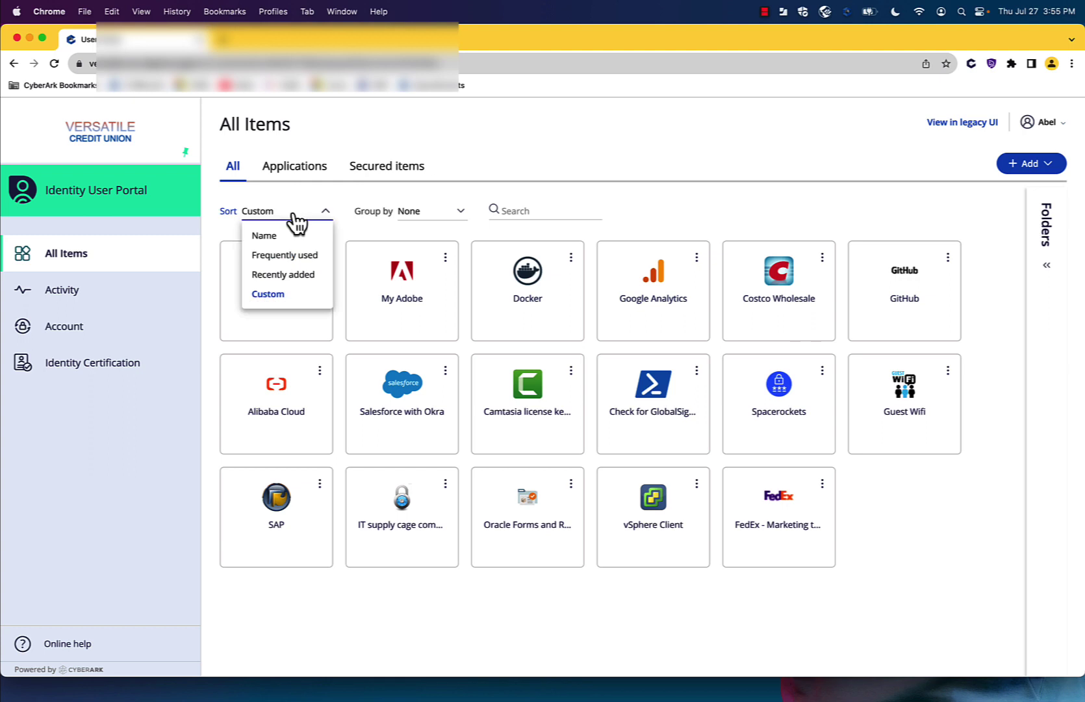
left_click(295, 236)
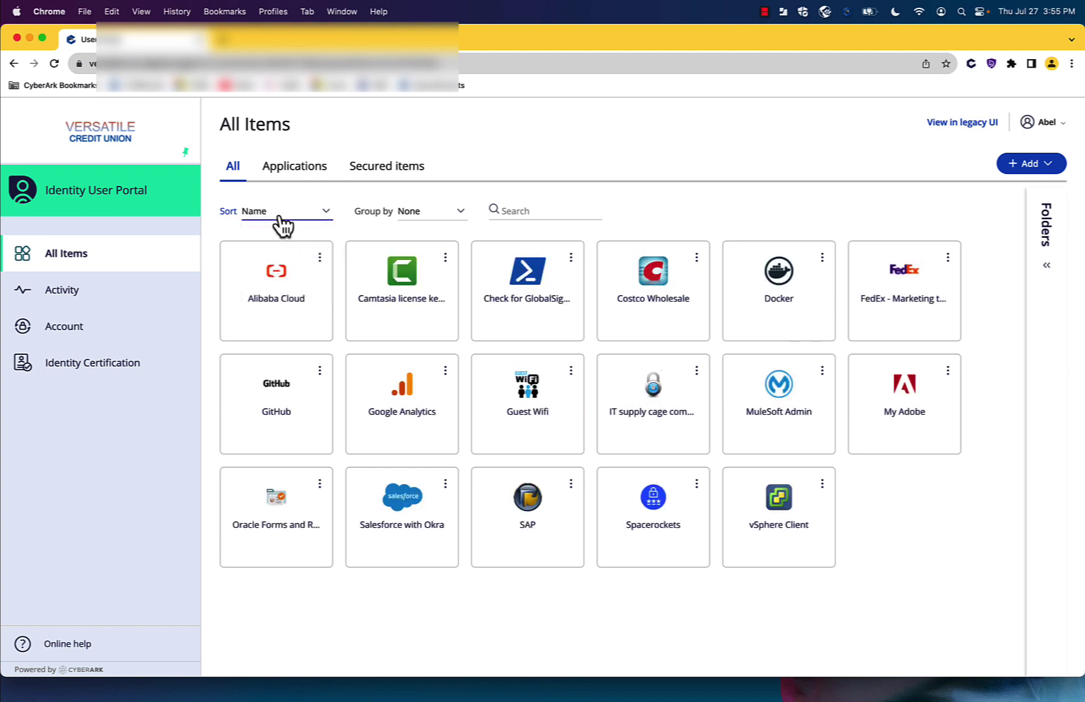
left_click(282, 215)
left_click(312, 267)
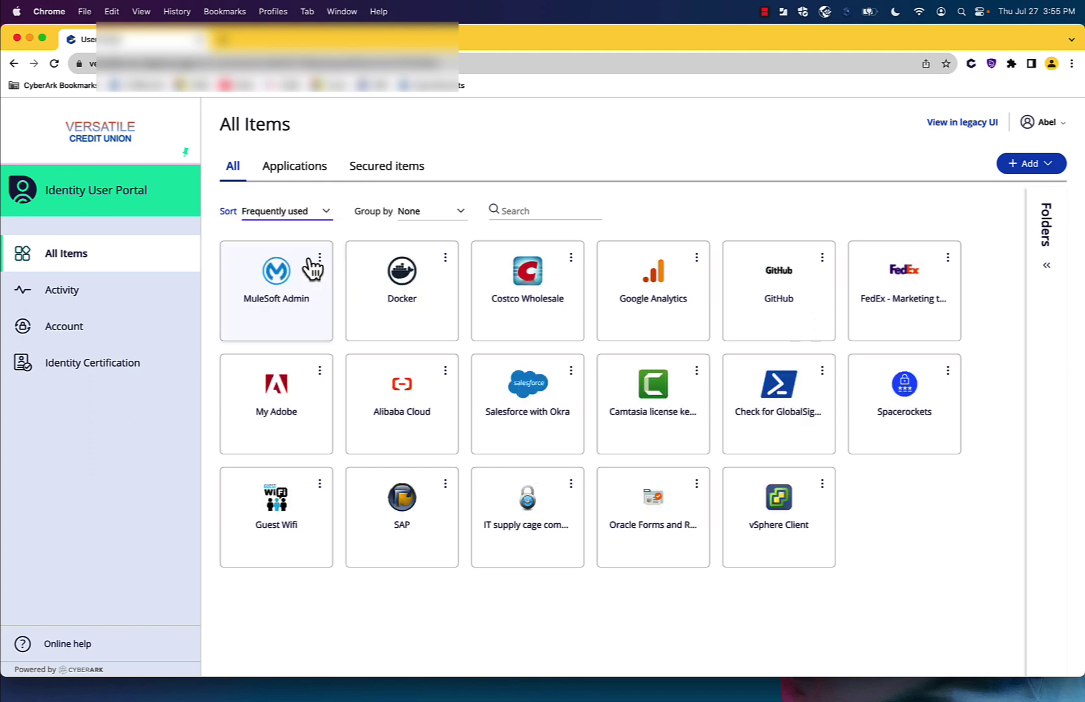
left_click(304, 216)
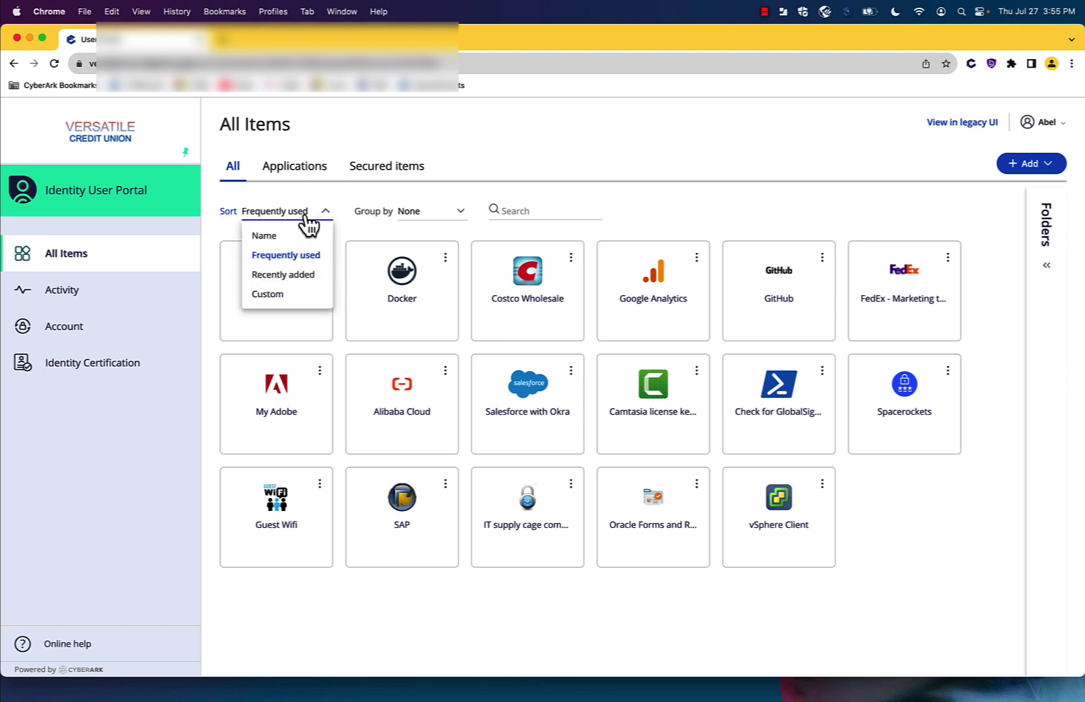
left_click(311, 275)
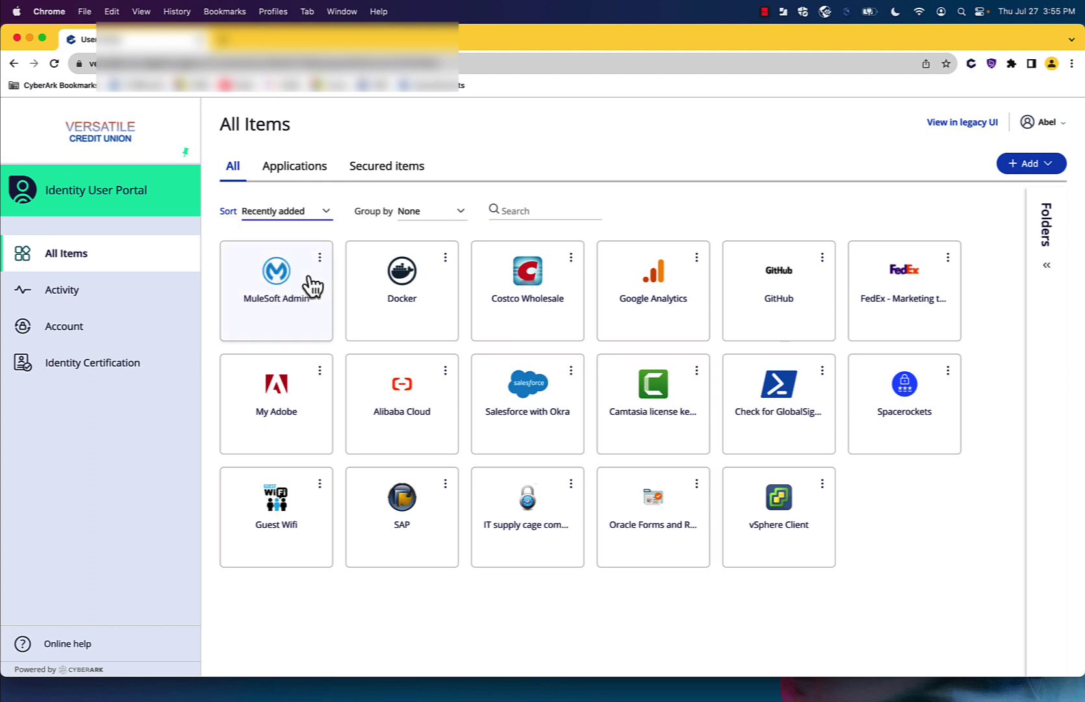
- Group the items by Tag after trying Type
left_click(436, 217)
left_click(448, 256)
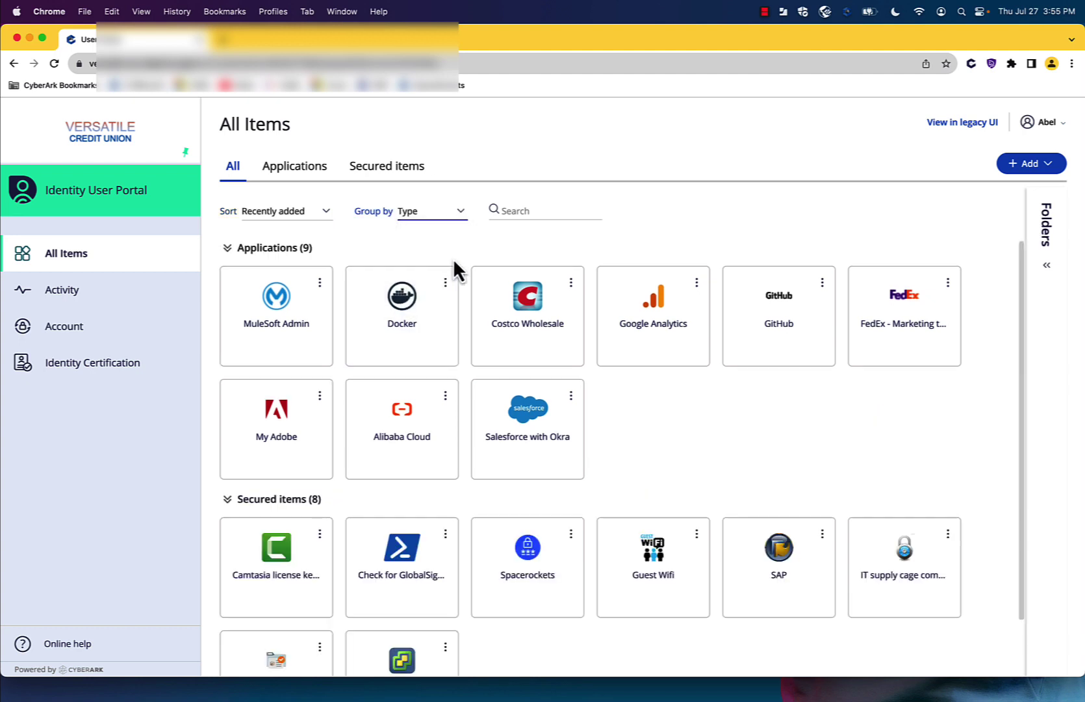
left_click(419, 215)
left_click(432, 275)
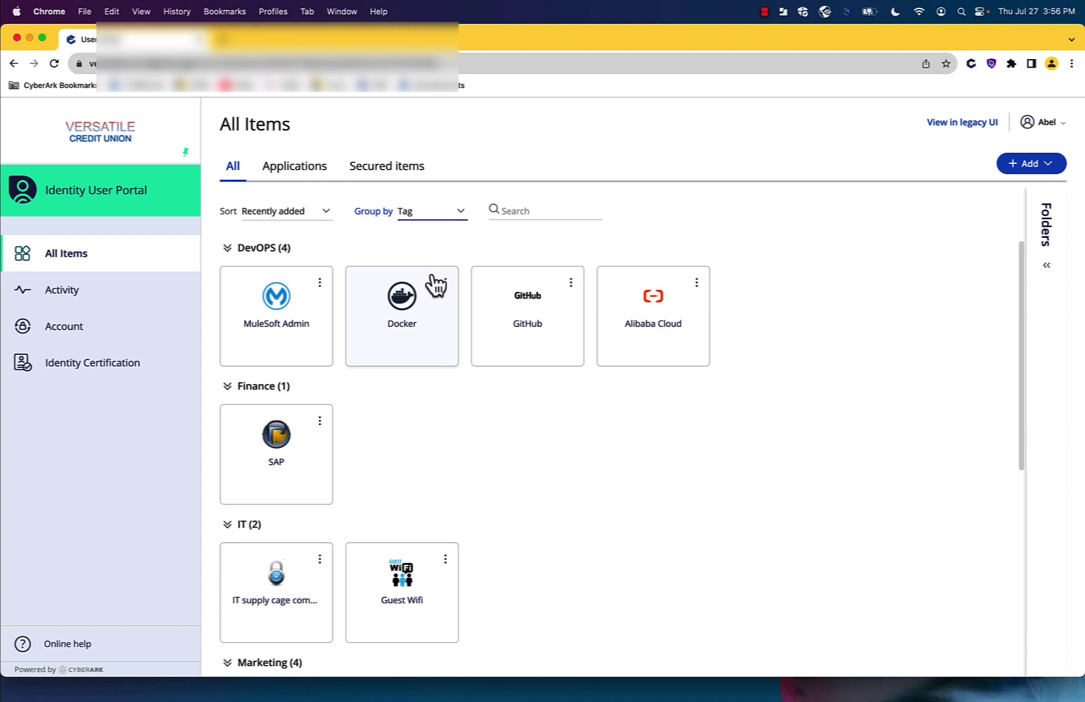
- Create a new folder named Marketing in the Folders panel
left_click(1048, 268)
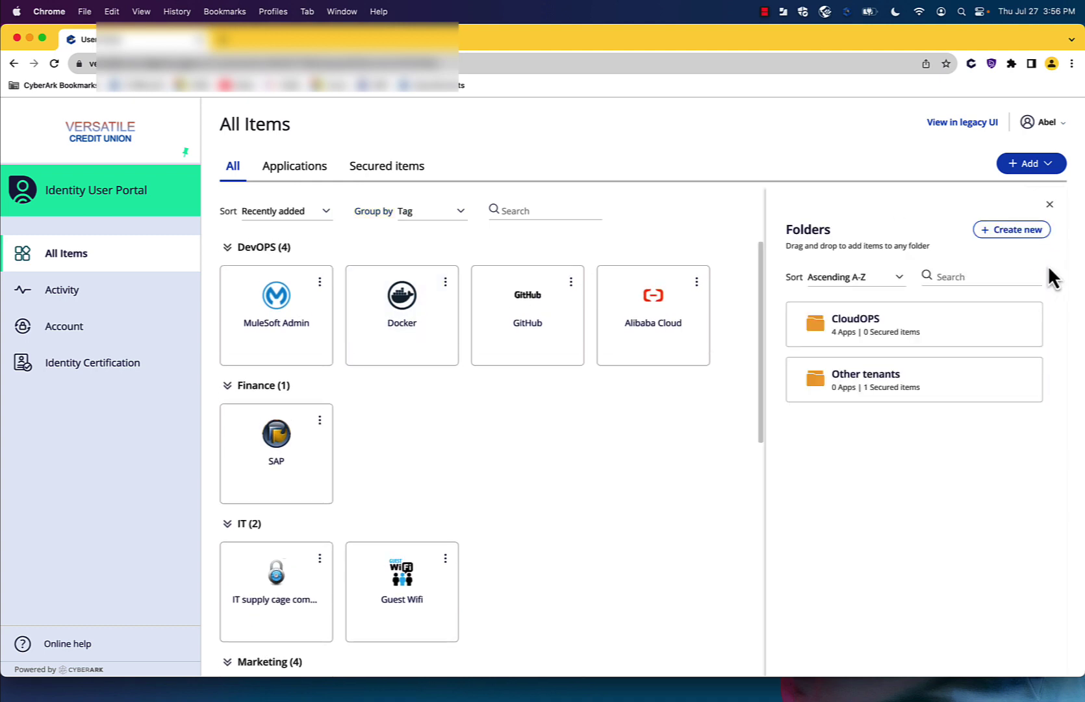
left_click(1013, 246)
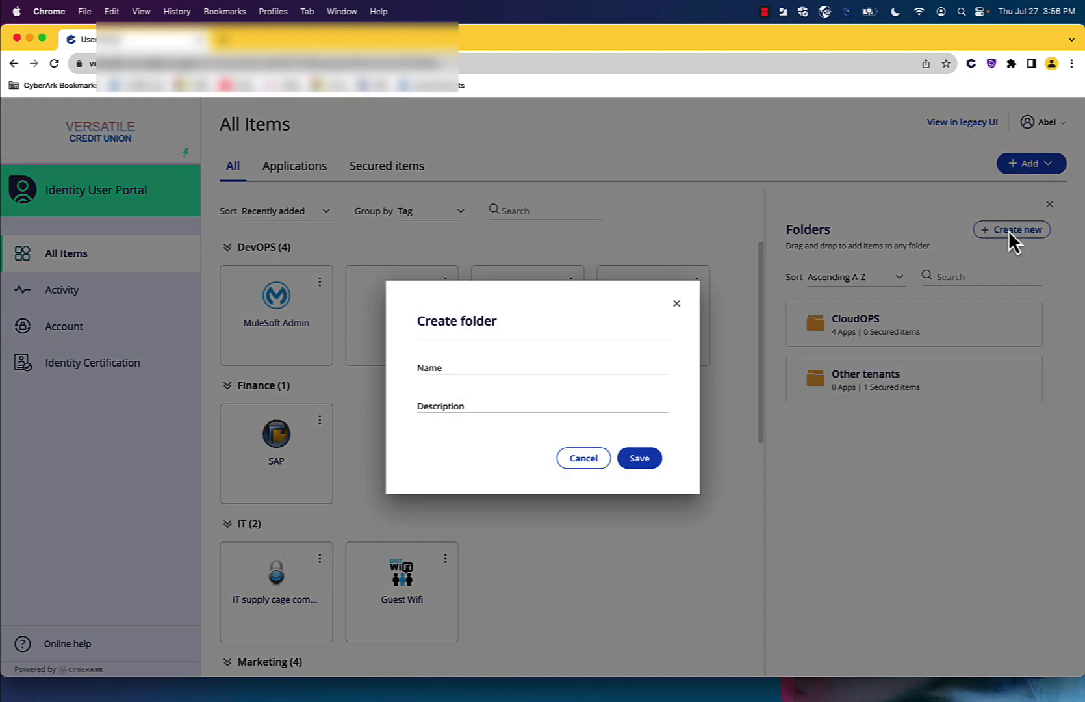
left_click(532, 377)
left_click(468, 362)
type("Marketing")
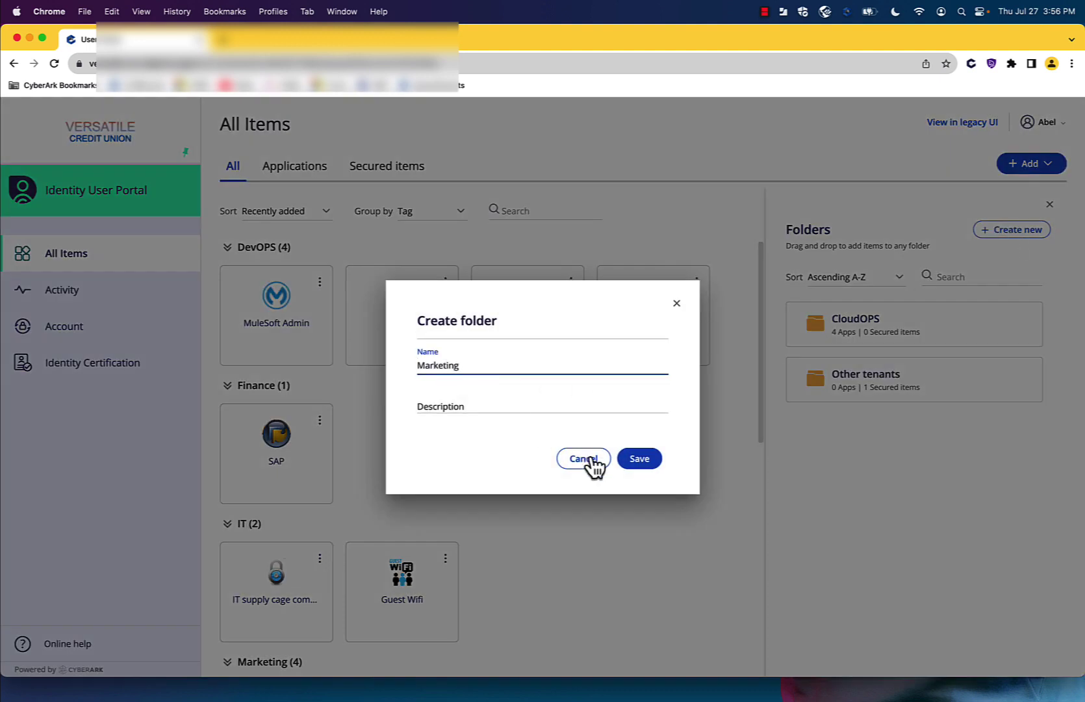
left_click(640, 461)
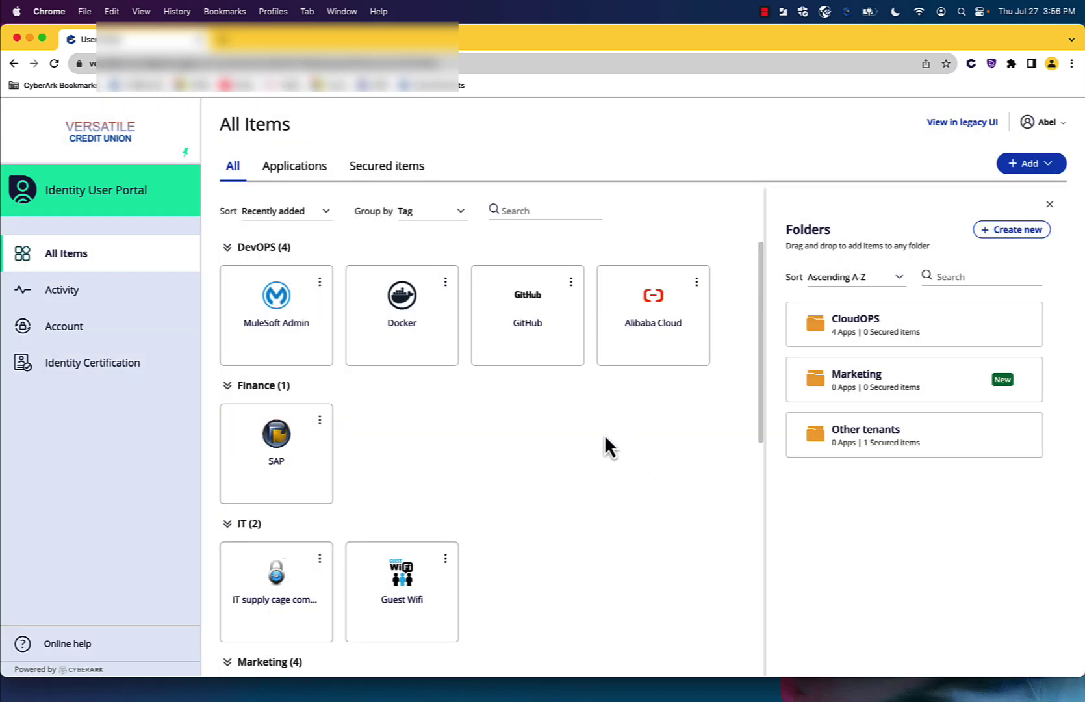
- Drag FedEx, Google Analytics, Salesforce with Okra and My Adobe into the Marketing folder
scroll(605, 442, "down", 8)
scroll(591, 435, "up", 3)
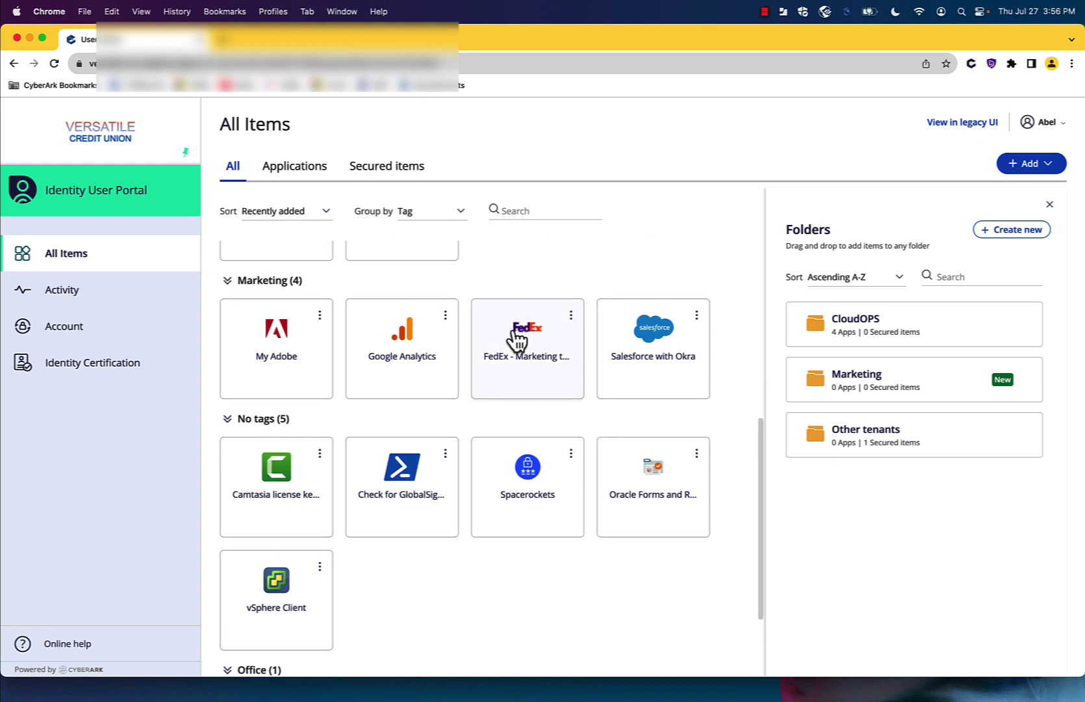
left_click_drag(518, 338, 894, 403)
left_click(936, 398)
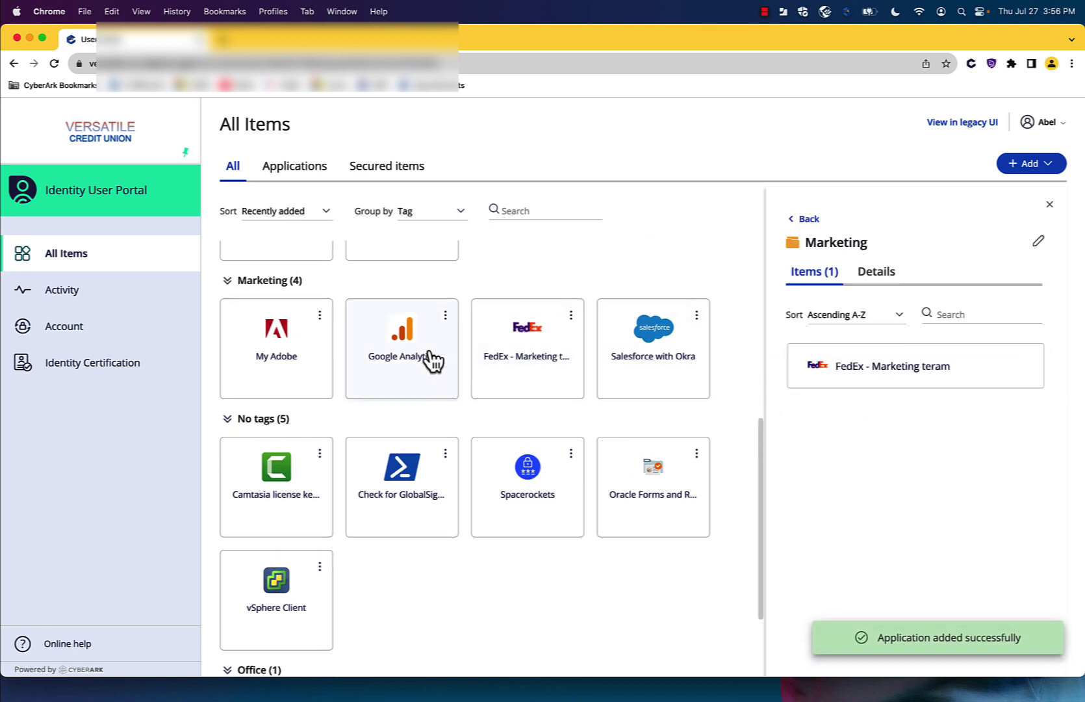
left_click_drag(416, 361, 925, 477)
left_click_drag(683, 364, 844, 481)
left_click_drag(290, 332, 896, 527)
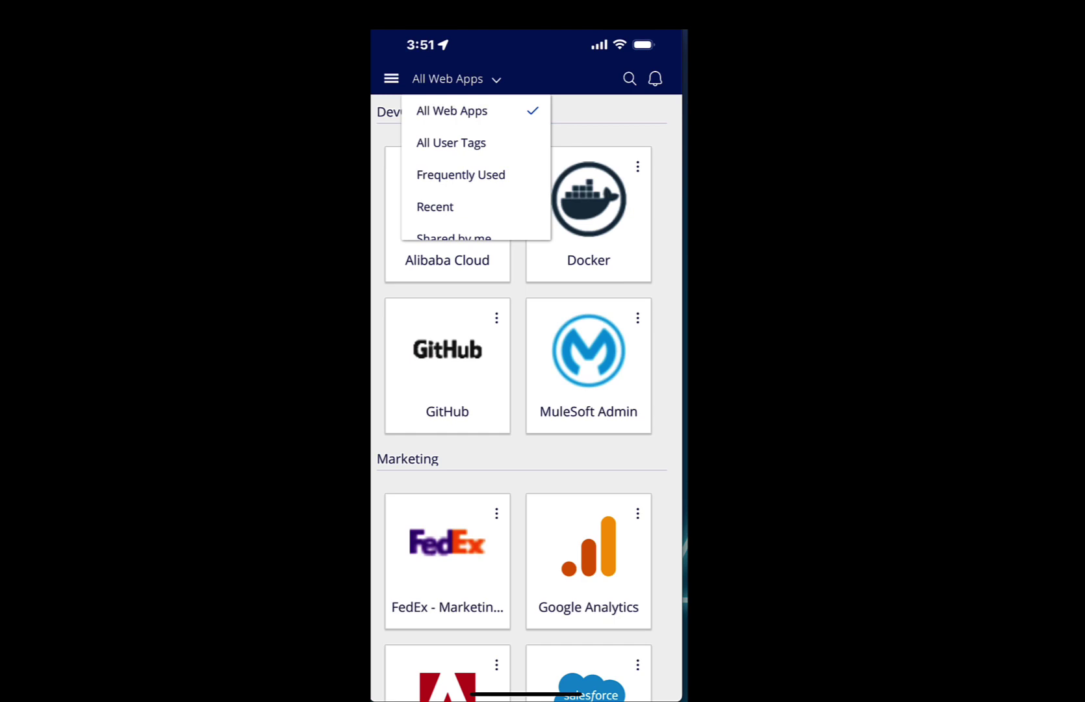
- Filter the mobile app's web apps list to the Marketing category
scroll(476, 169, "down", 2)
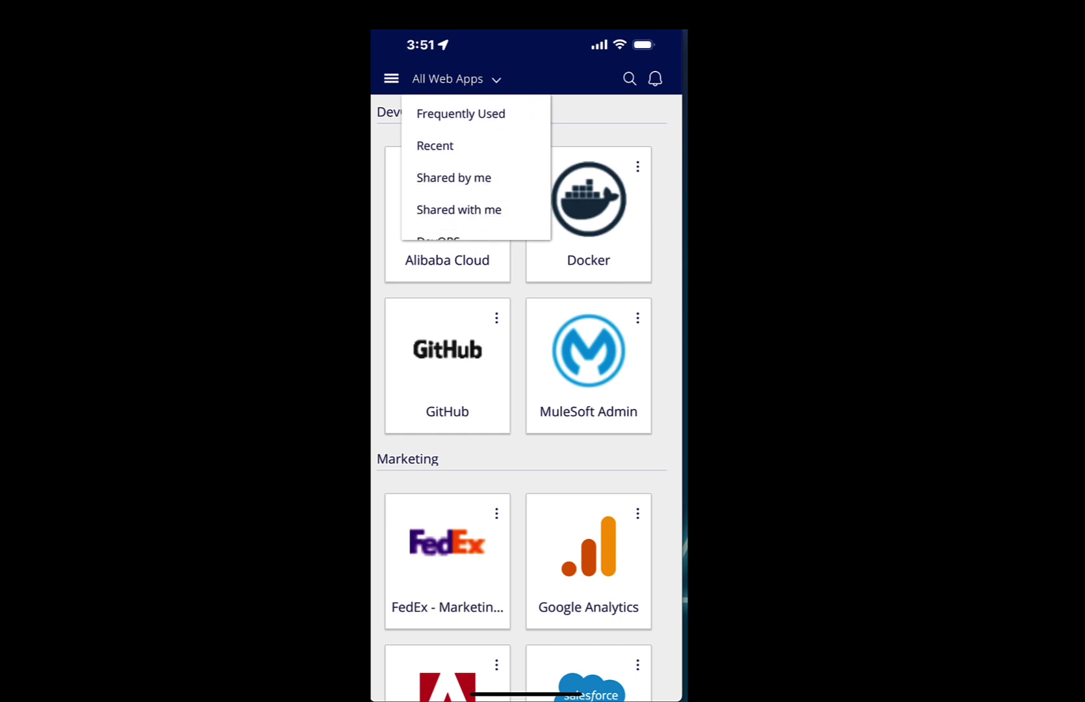
scroll(475, 169, "down", 3)
left_click(443, 189)
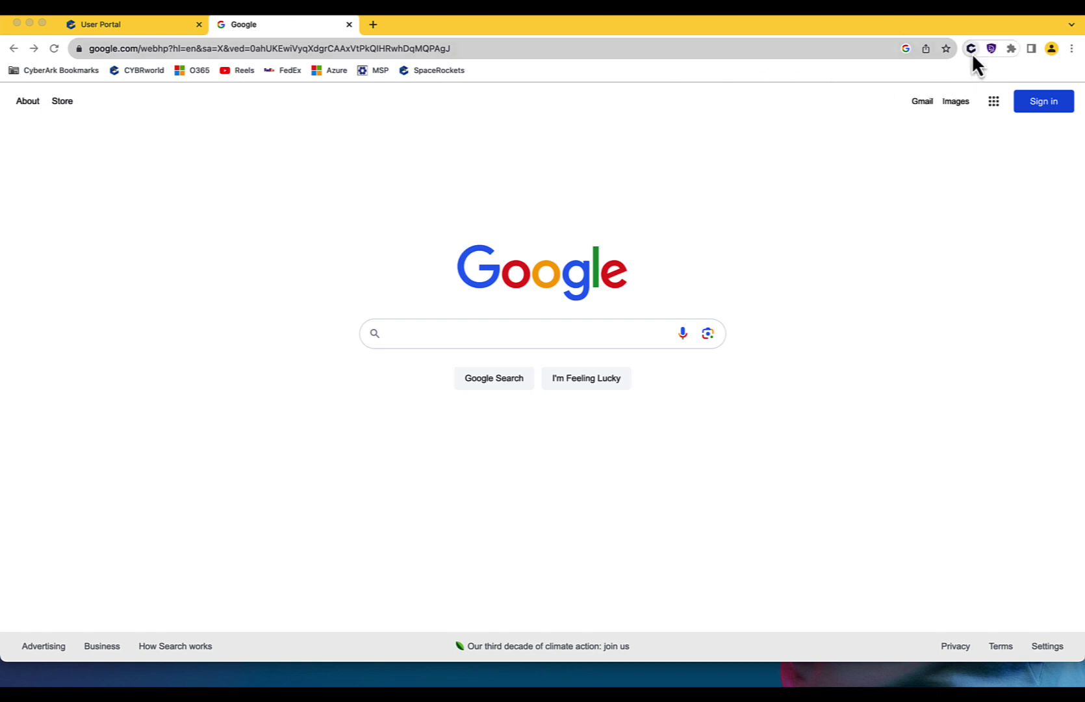
- Open FedEx from the CyberArk extension's saved apps and log out of the FedEx account
left_click(972, 54)
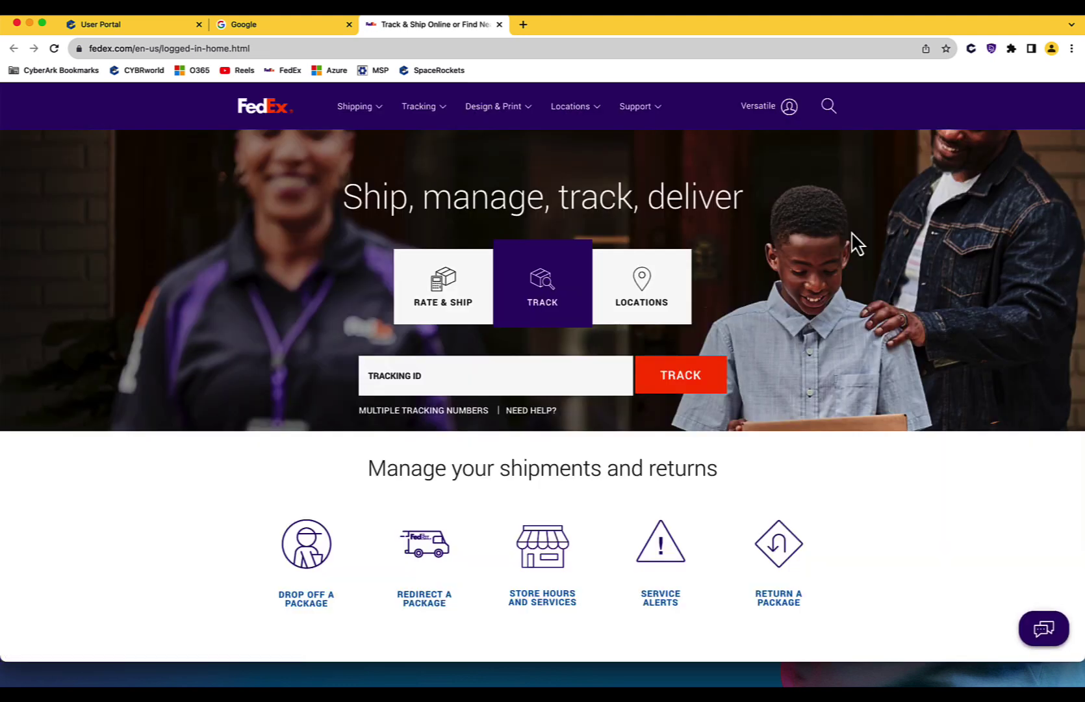
left_click(786, 118)
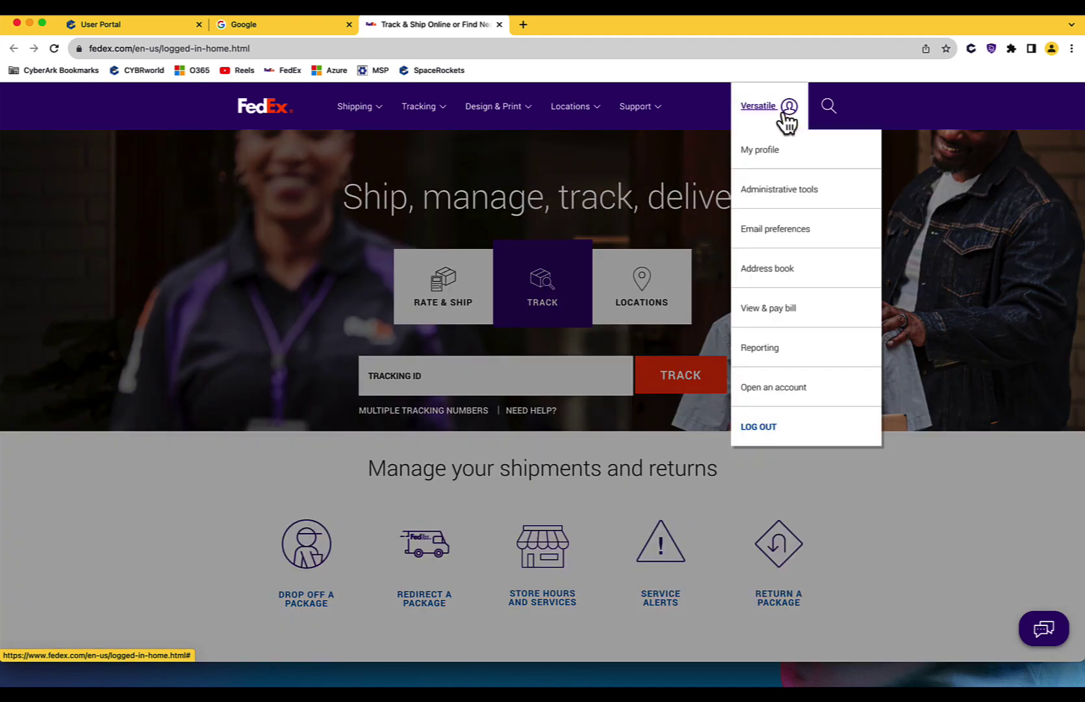
left_click(752, 435)
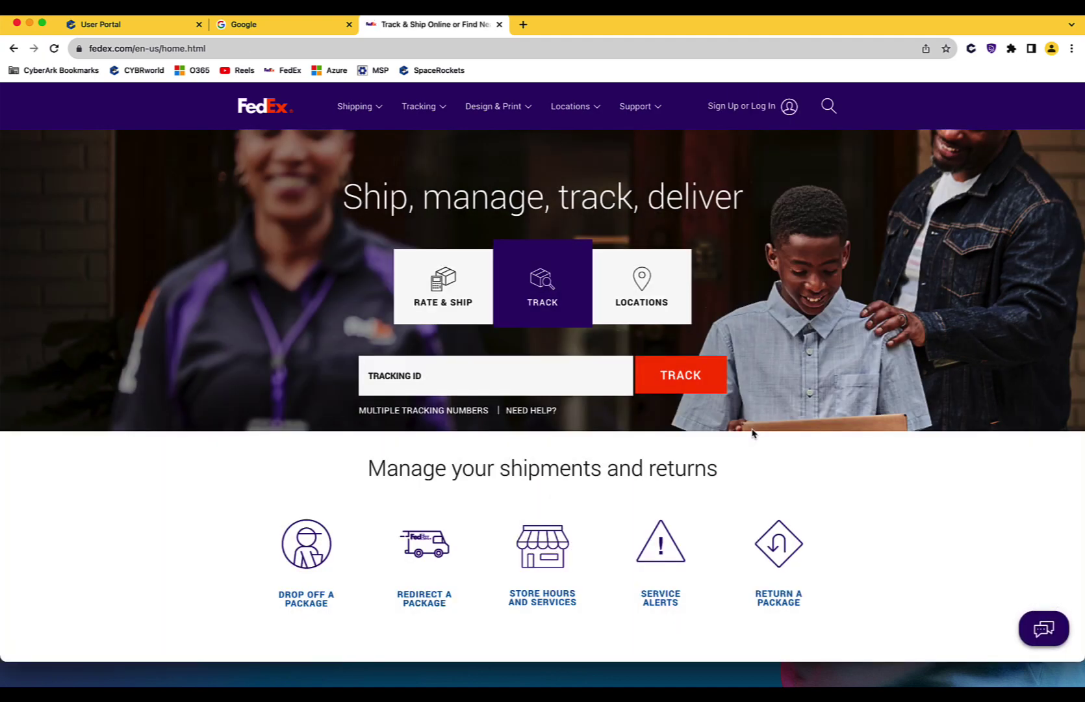
- Autofill and submit the saved FedEx login via the USER ID field's CyberArk icon, then log out
mouse_move(742, 114)
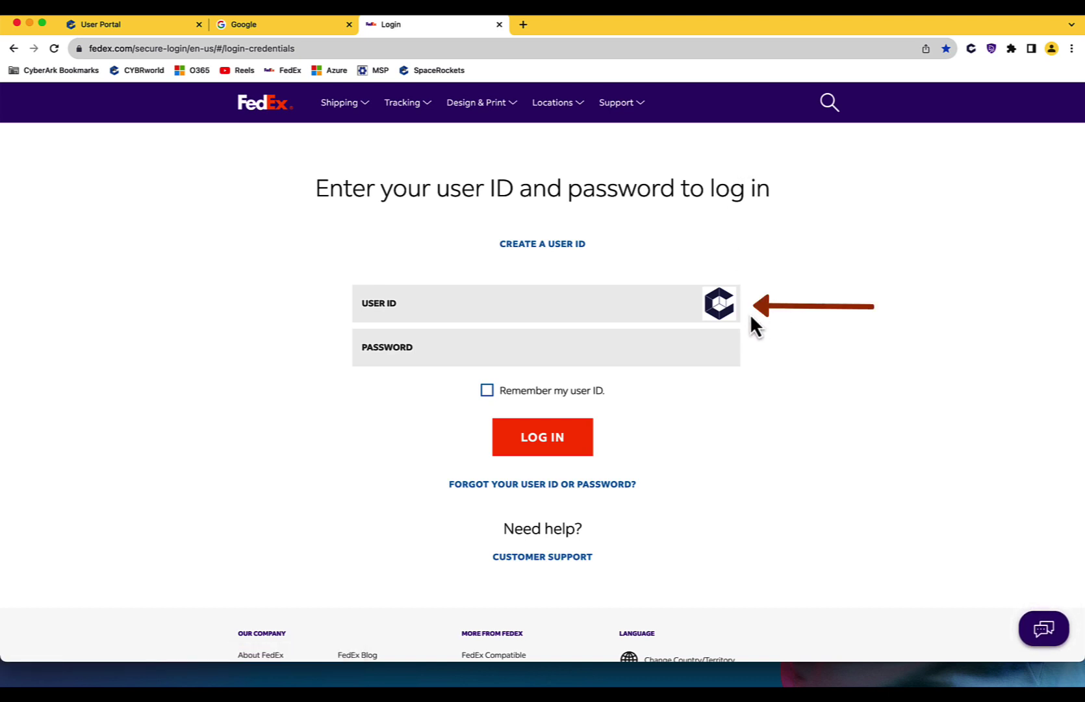
left_click(718, 316)
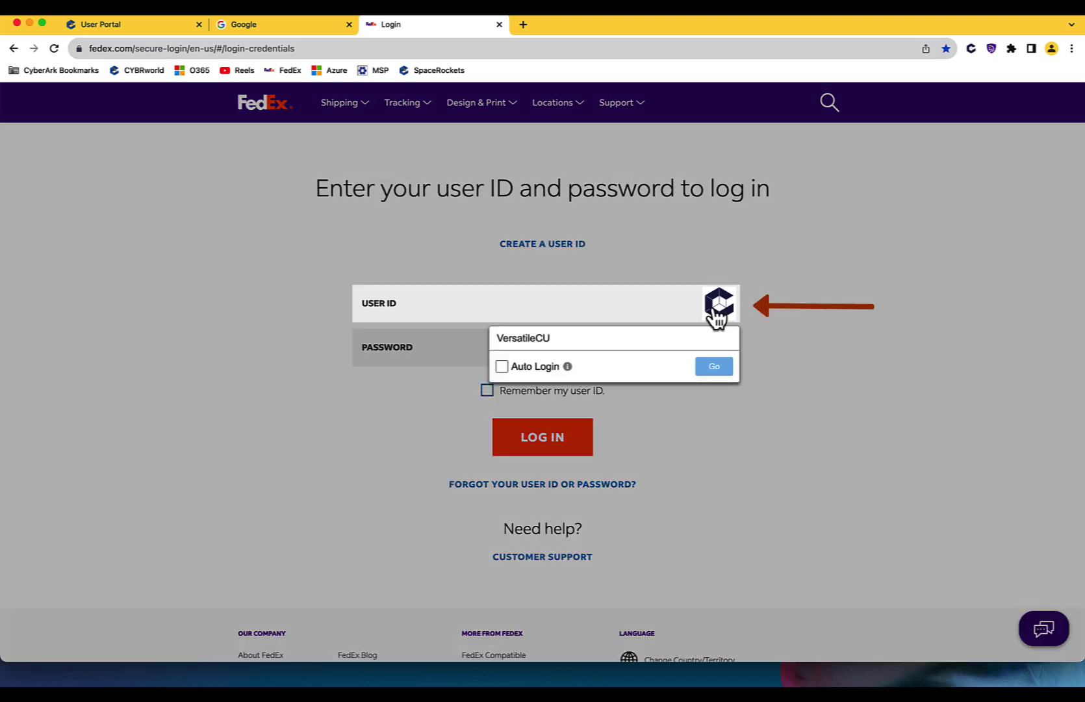
left_click(596, 348)
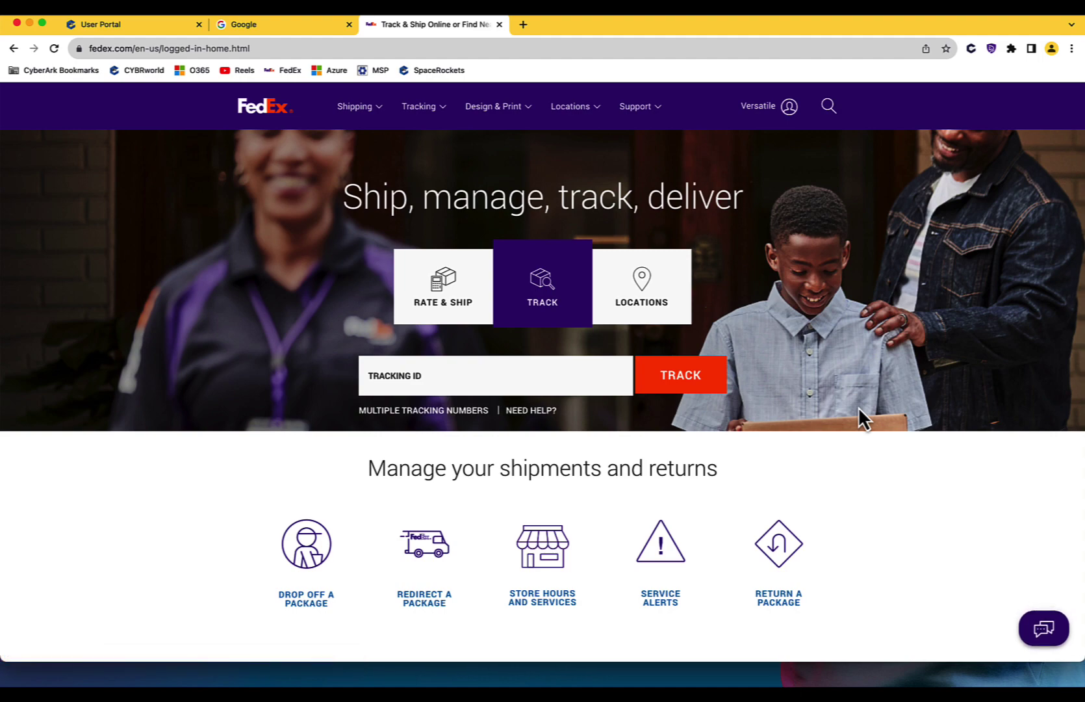
left_click(766, 108)
left_click(764, 428)
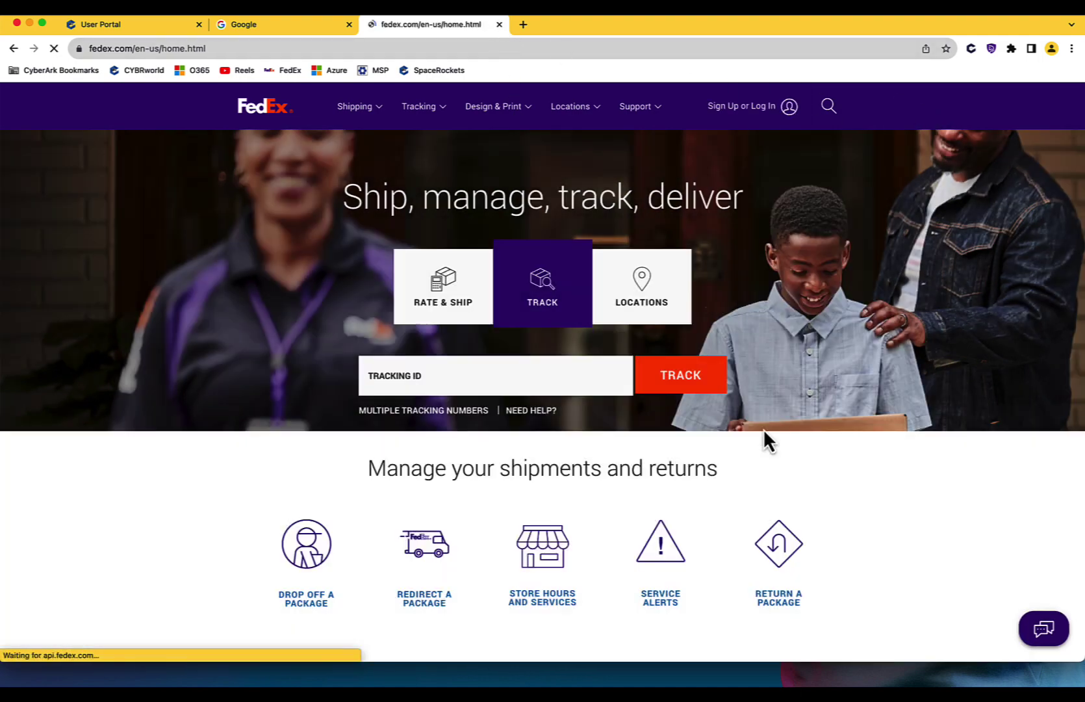
- Close the Google and FedEx tabs and launch the FedEx - Marketing tile from All Items
left_click(349, 24)
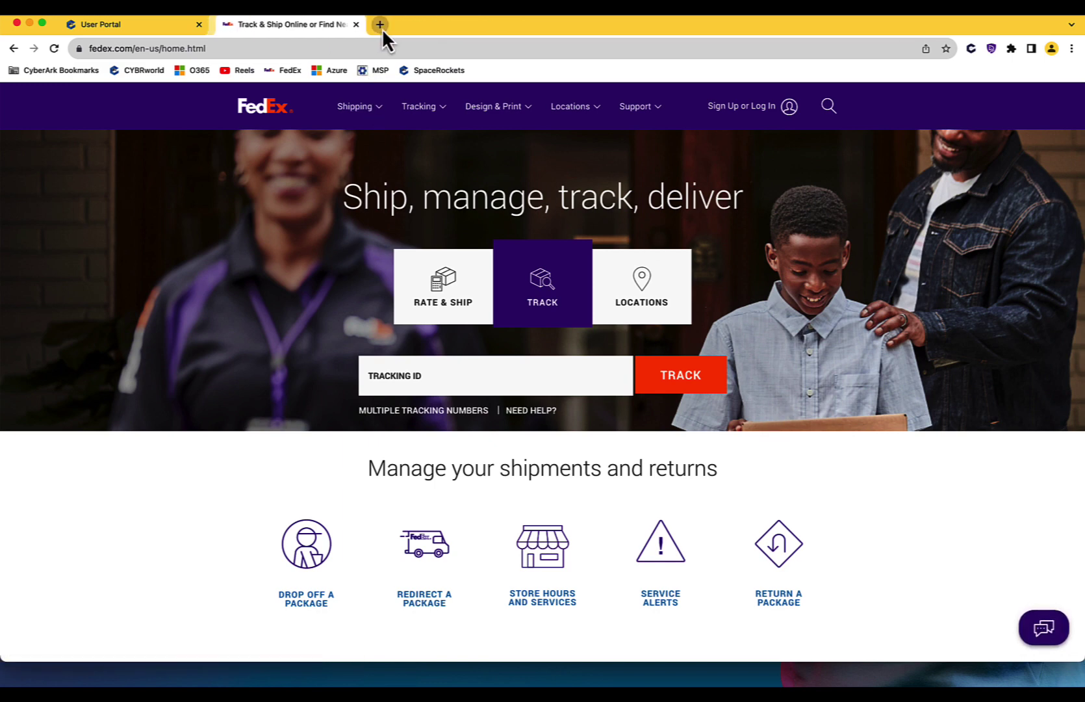
left_click(350, 25)
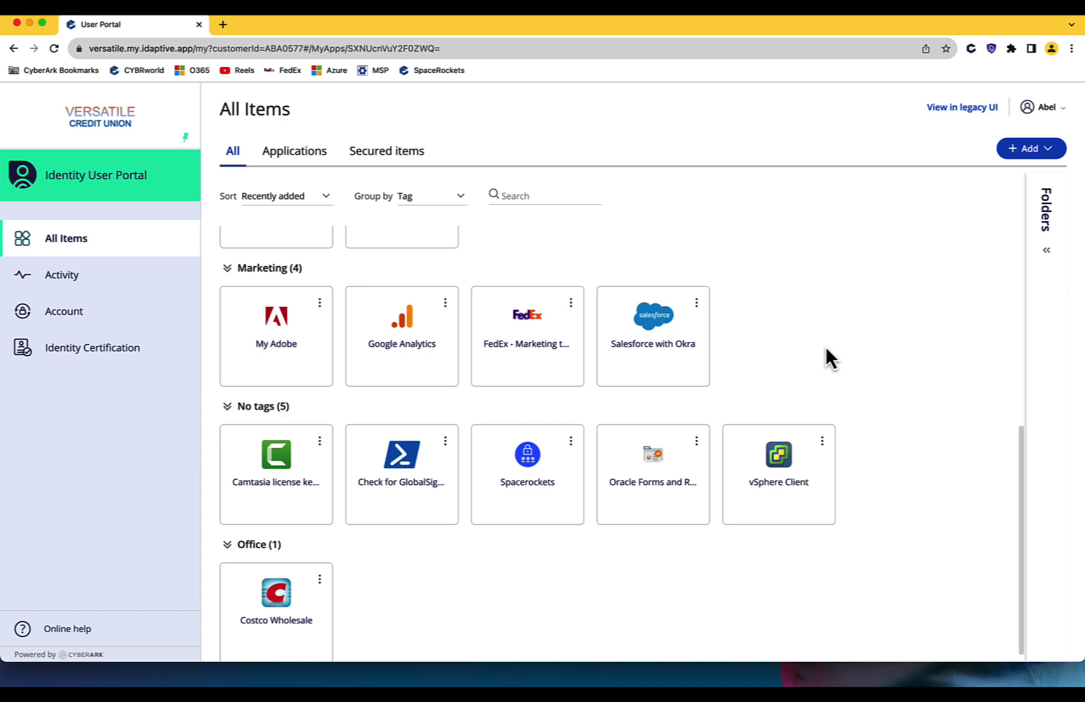
left_click(523, 345)
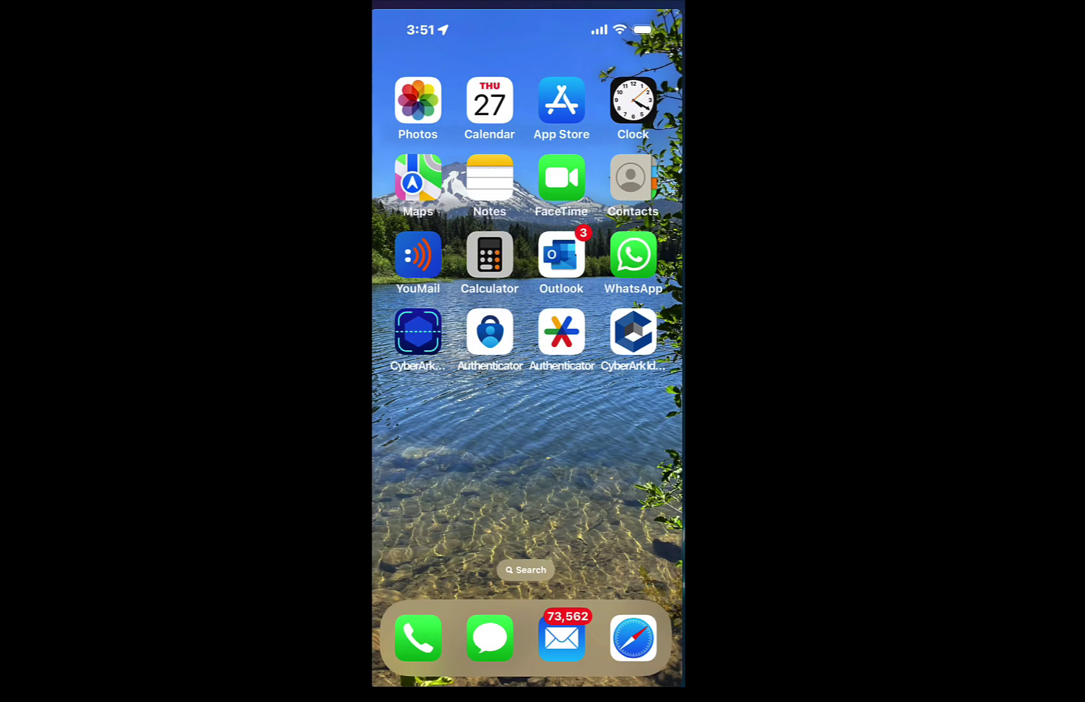
- Launch the CyberArk Identity mobile app from the phone home screen
left_click(633, 332)
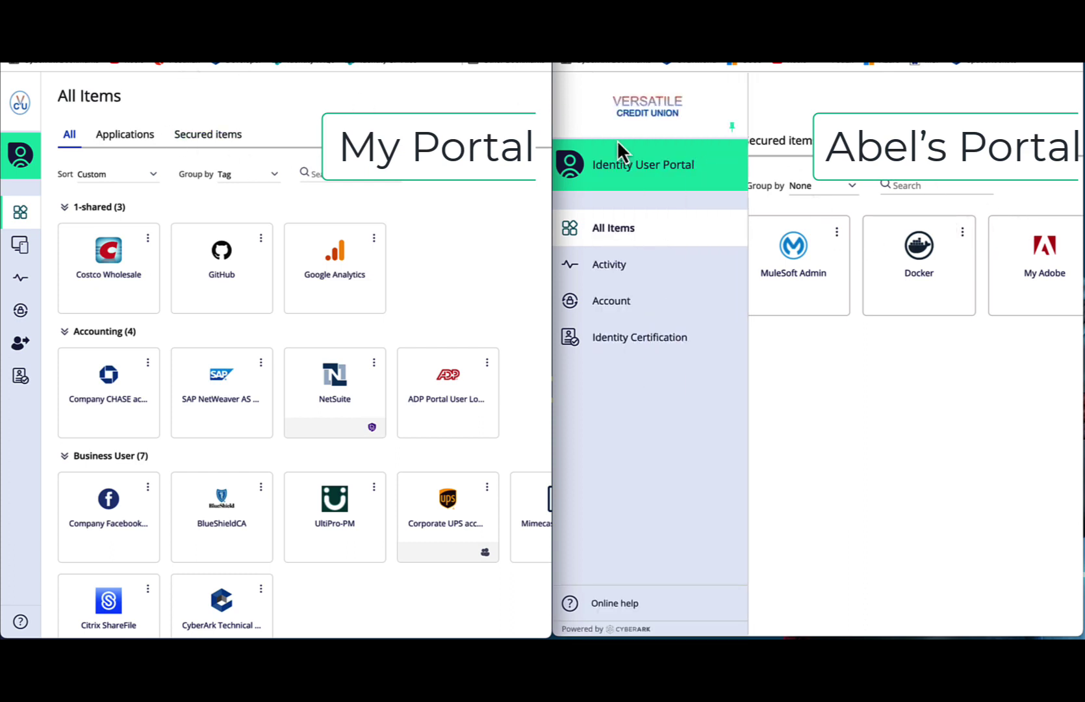
- Open the GitHub app's Application Settings on the Sharing tab
left_click(732, 128)
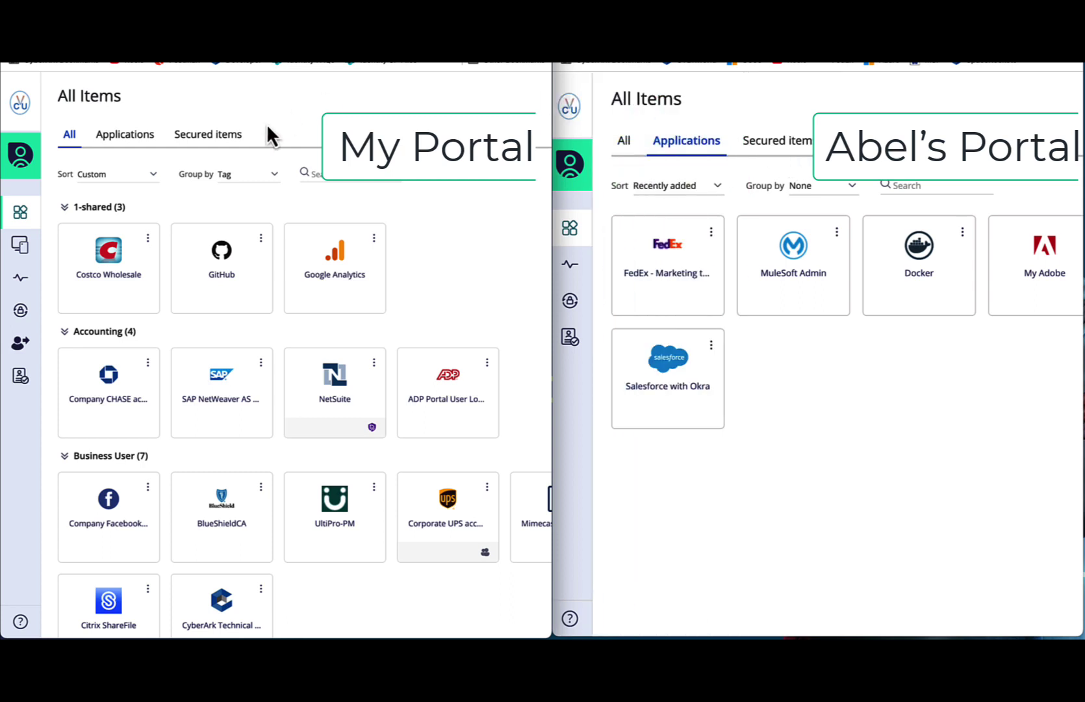
left_click(260, 238)
left_click(266, 257)
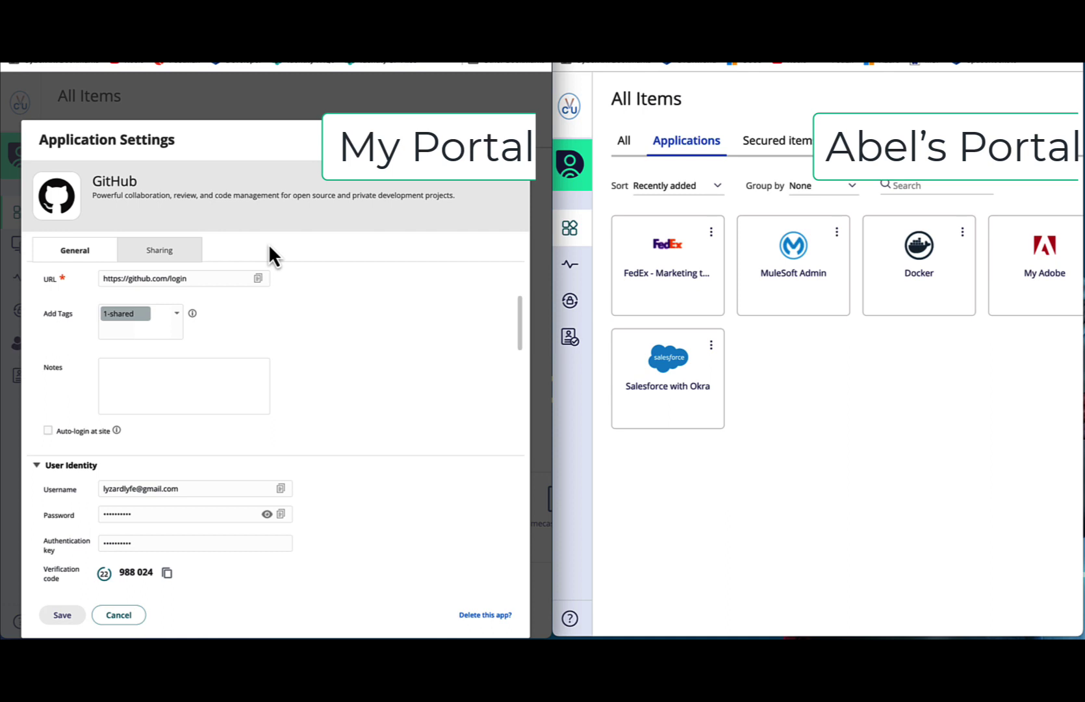
left_click(153, 253)
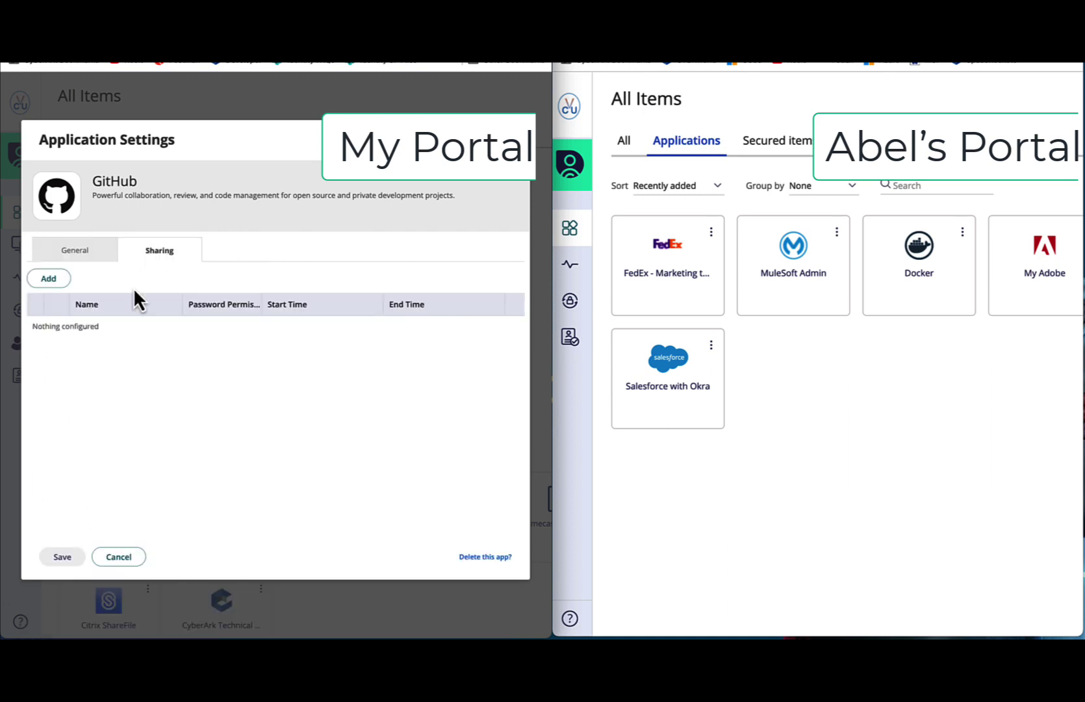
- Add user 'abel' to GitHub's sharing list and save the settings
left_click(49, 280)
type("abel")
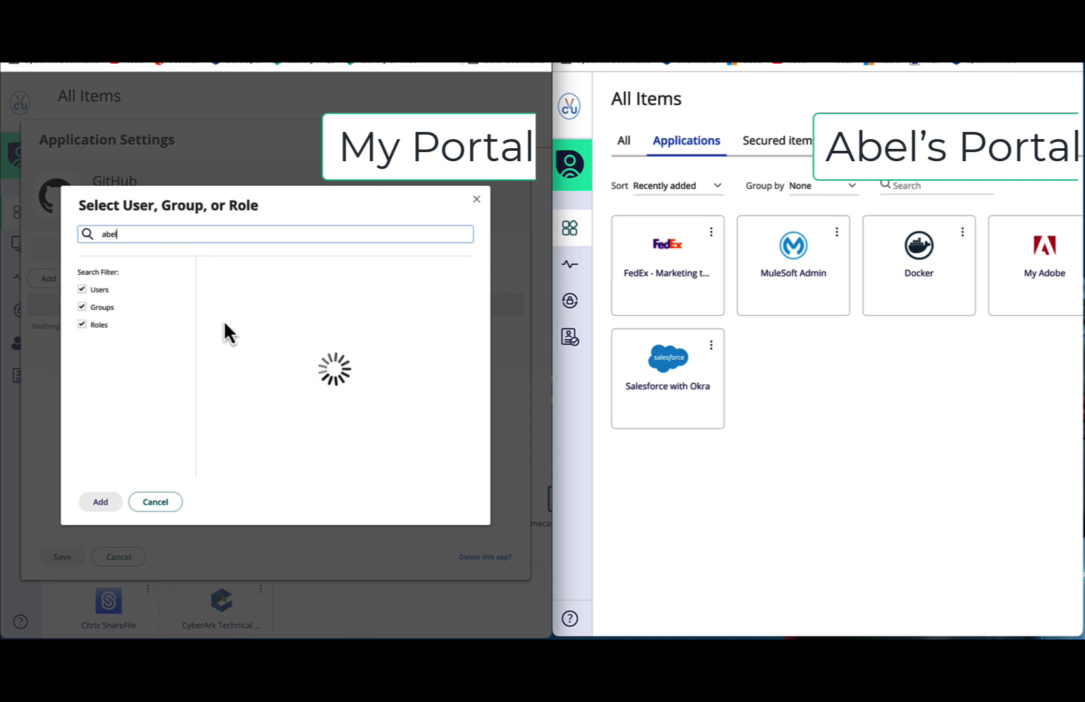
left_click(210, 294)
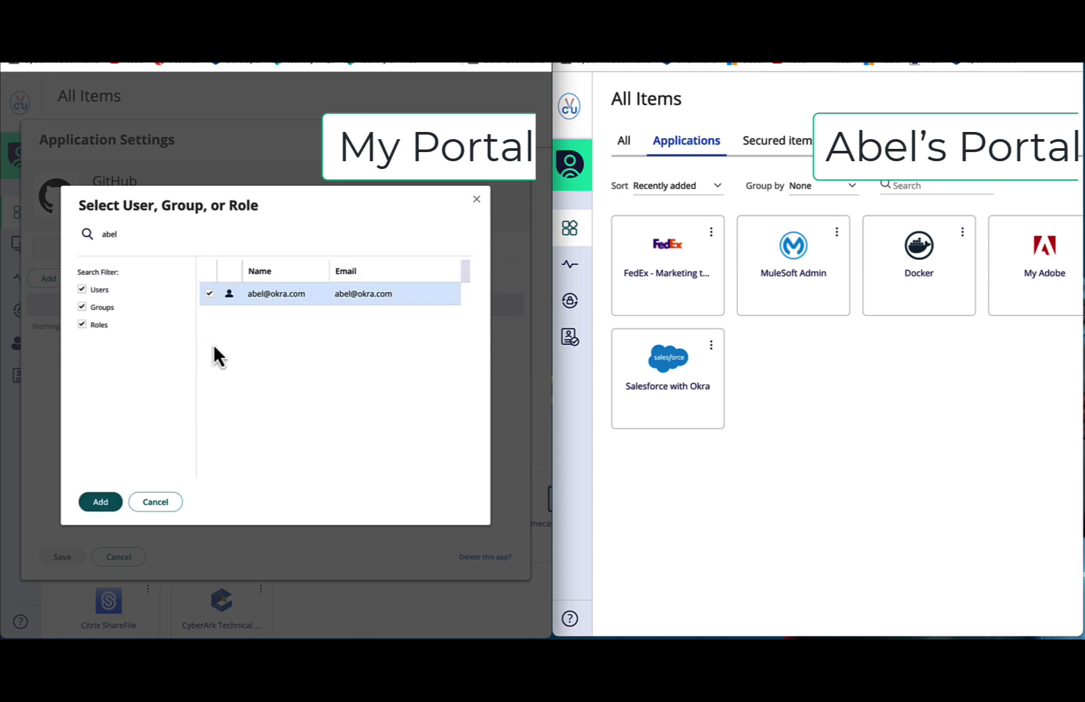
left_click(107, 504)
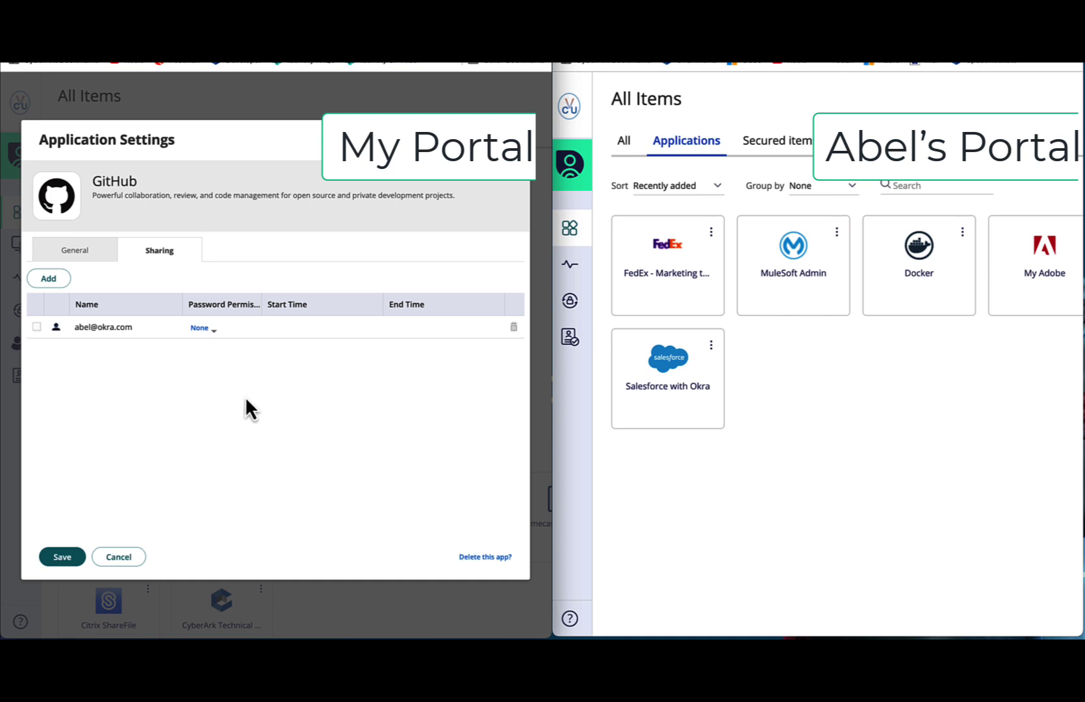
left_click(208, 330)
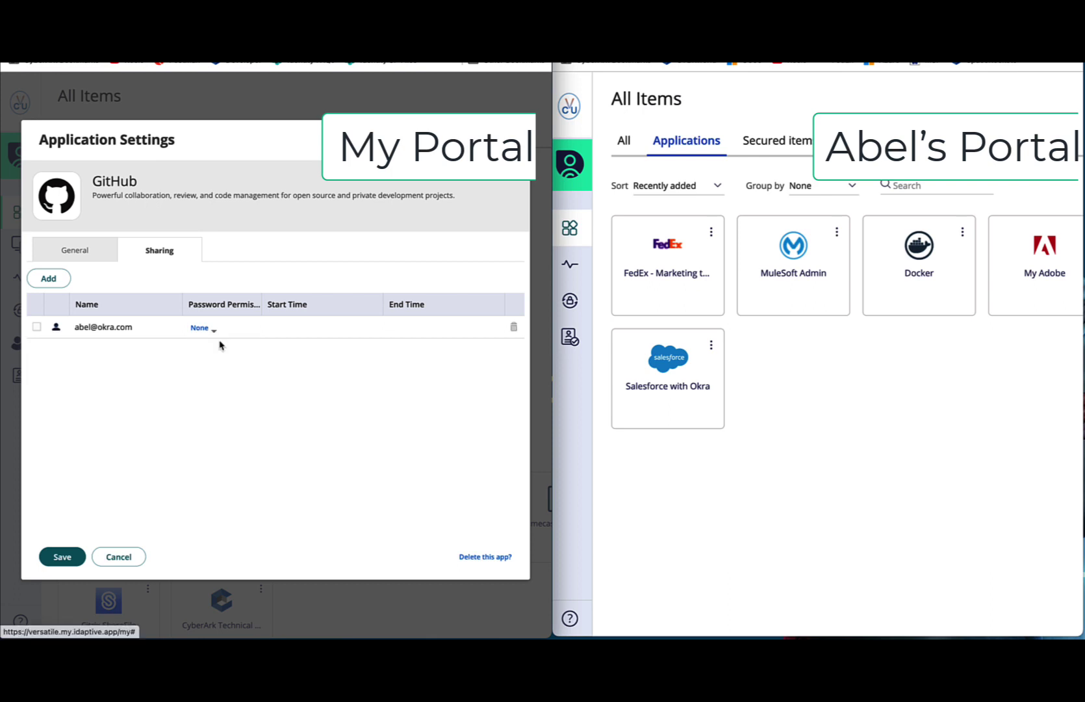
left_click(71, 559)
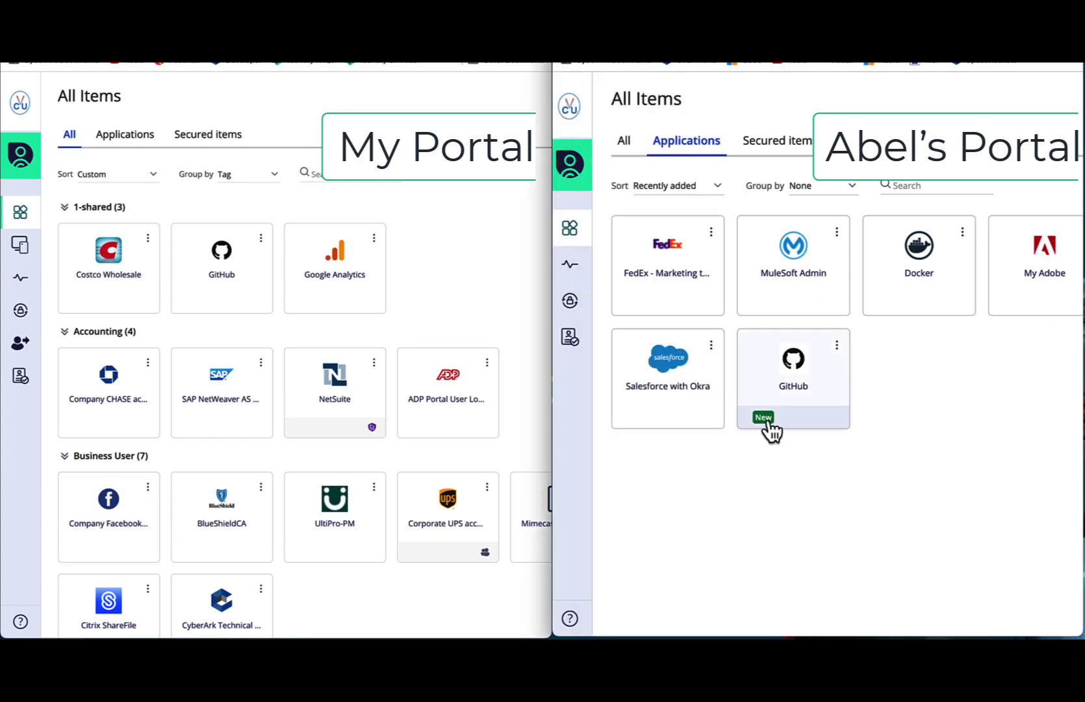
- Launch GitHub from Abel's portal and paste CyberArk's GitHub account verification code to sign in
mouse_move(772, 431)
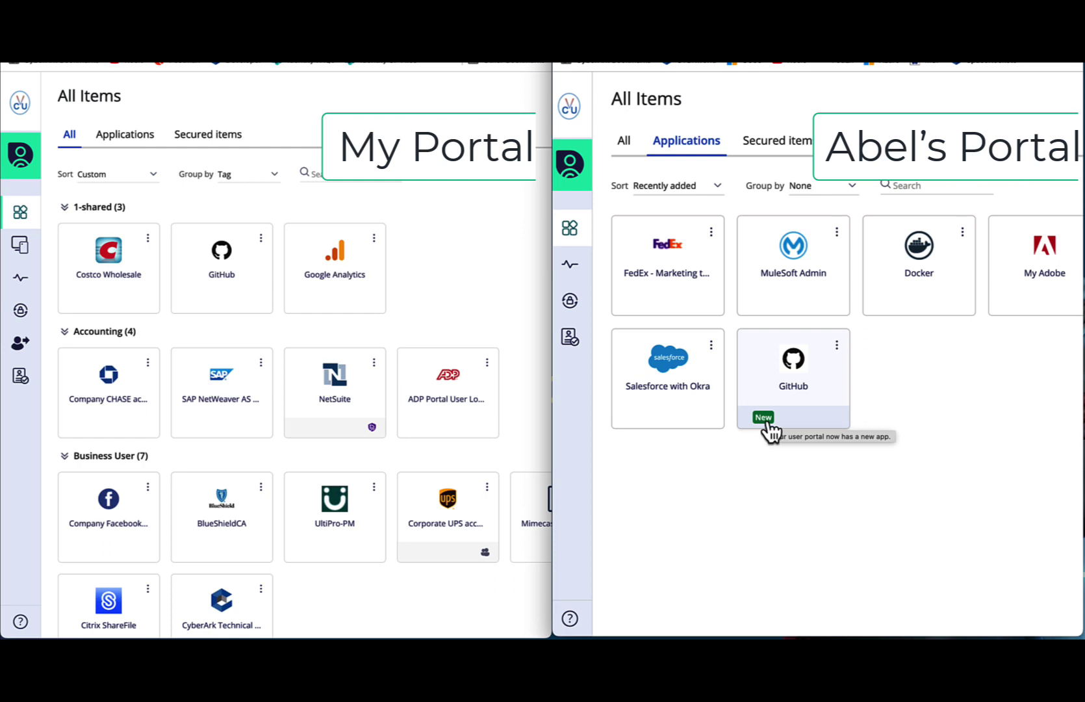
left_click(803, 369)
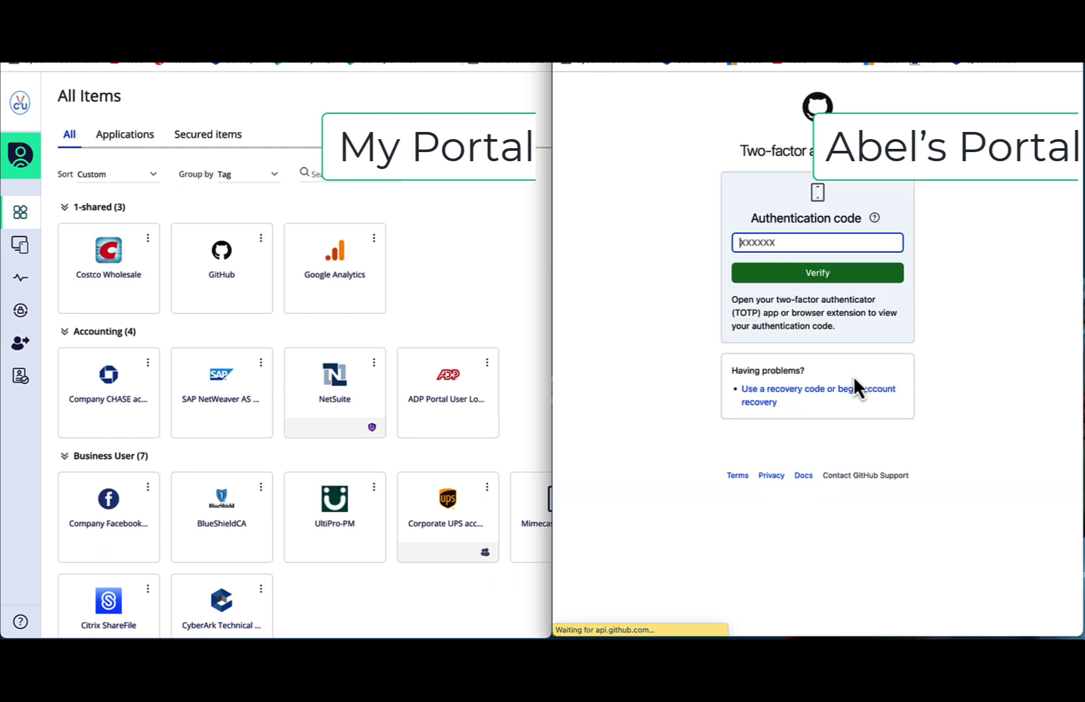
right_click(839, 243)
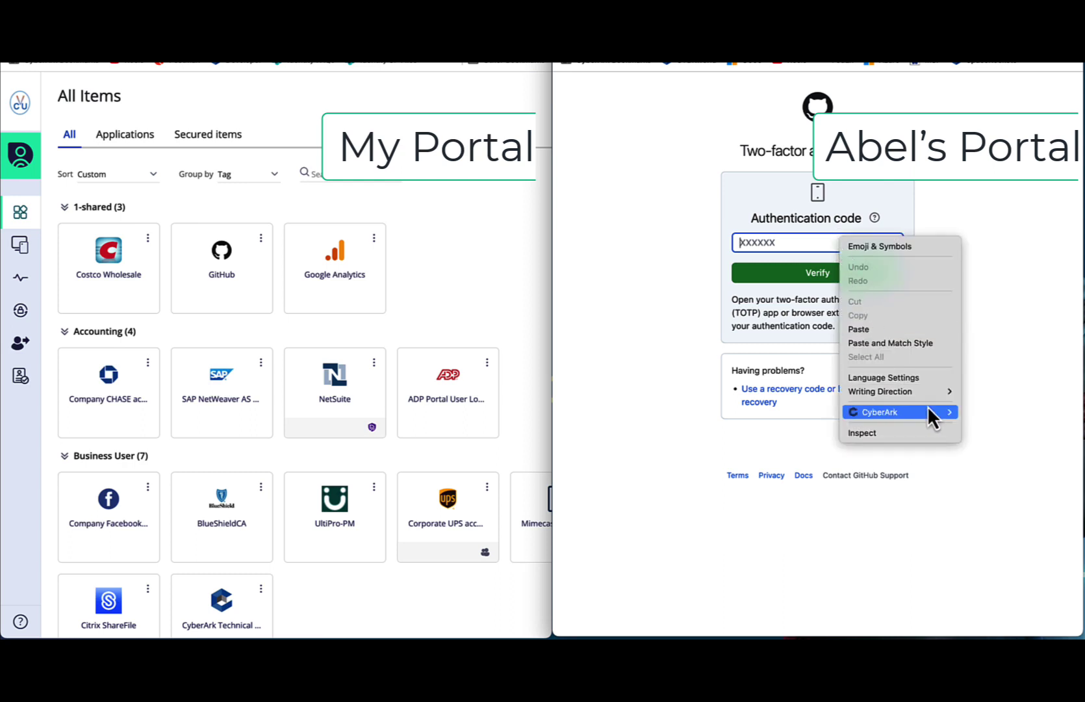
mouse_move(931, 410)
mouse_move(1014, 442)
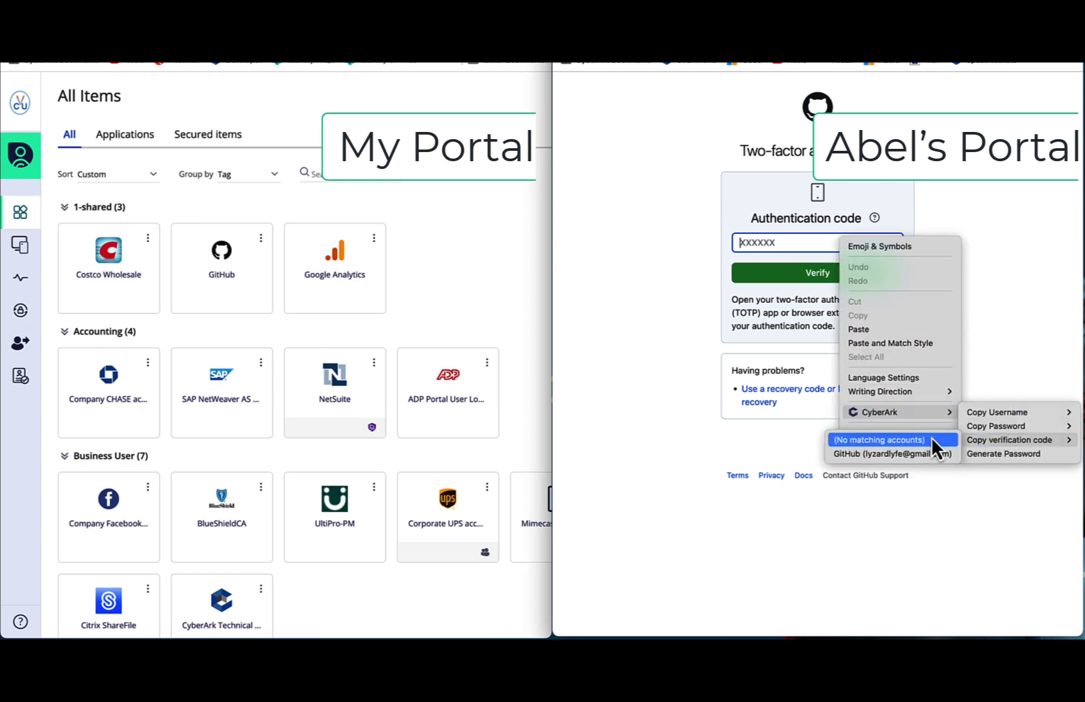
left_click(938, 454)
right_click(767, 241)
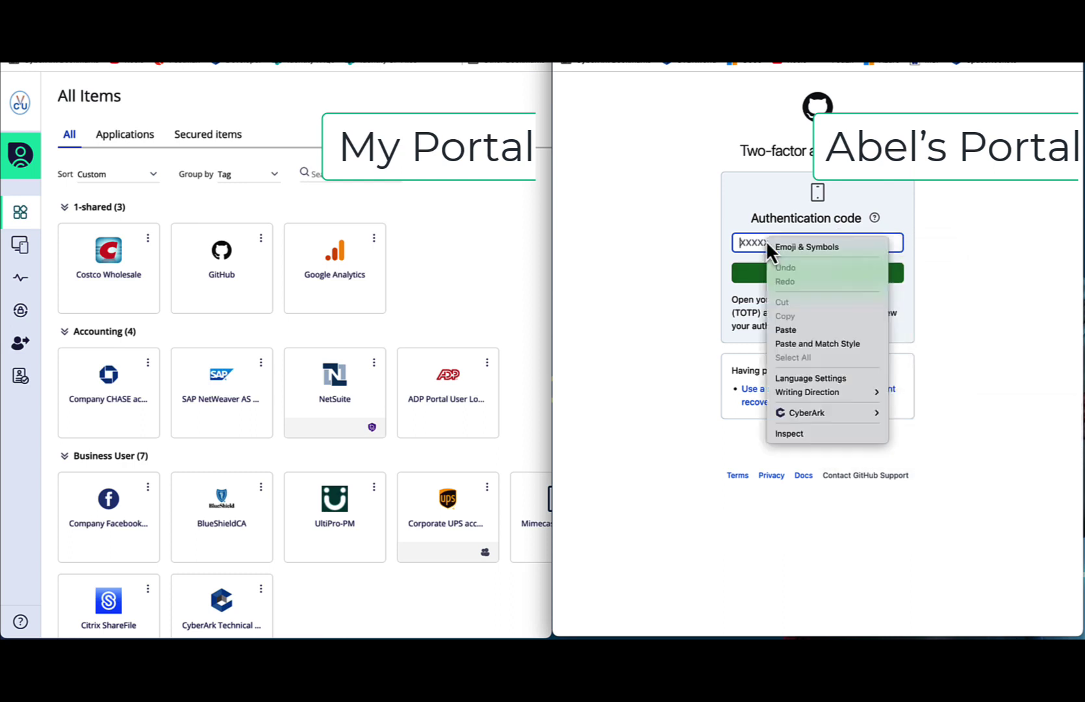
left_click(790, 329)
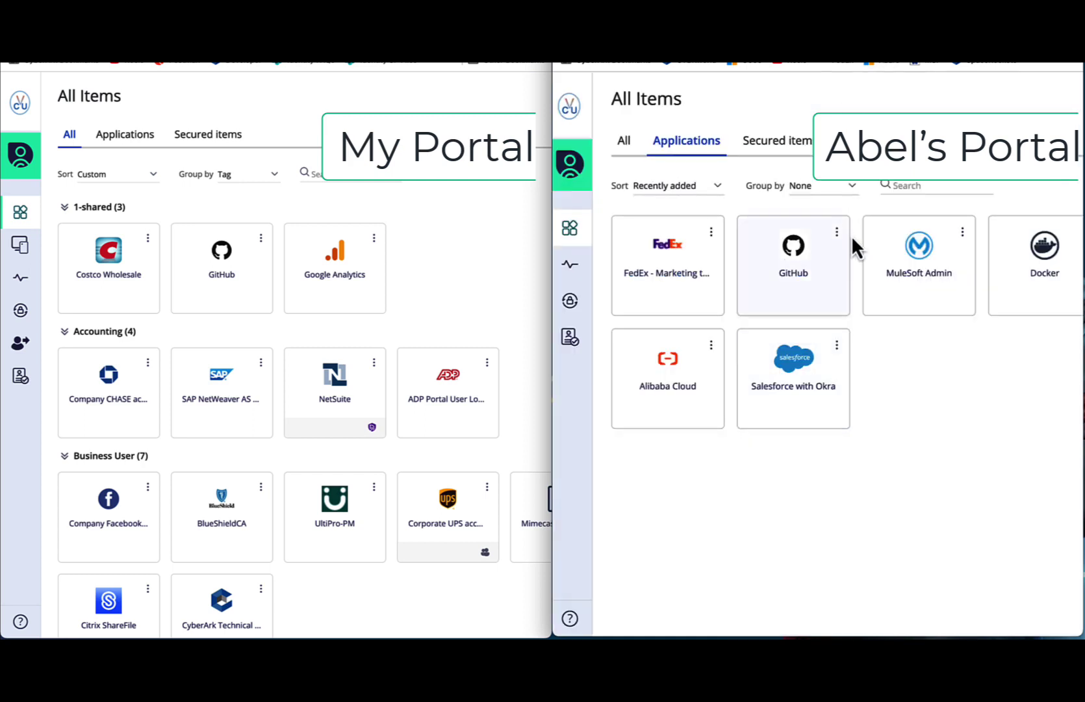
left_click(837, 234)
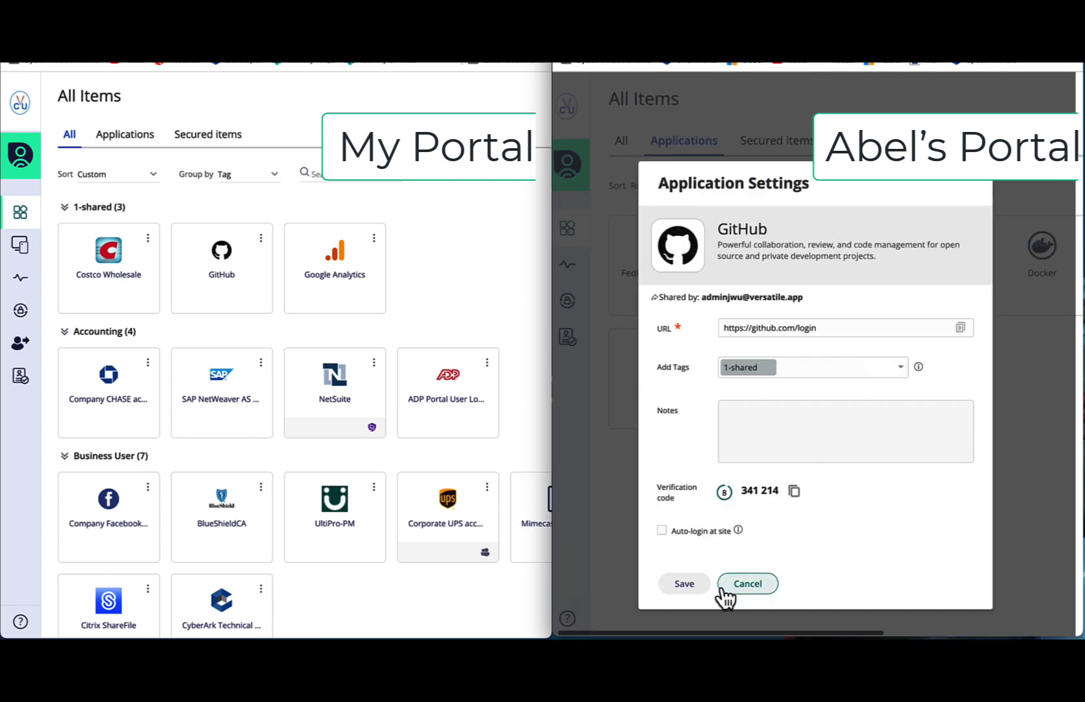
left_click(258, 242)
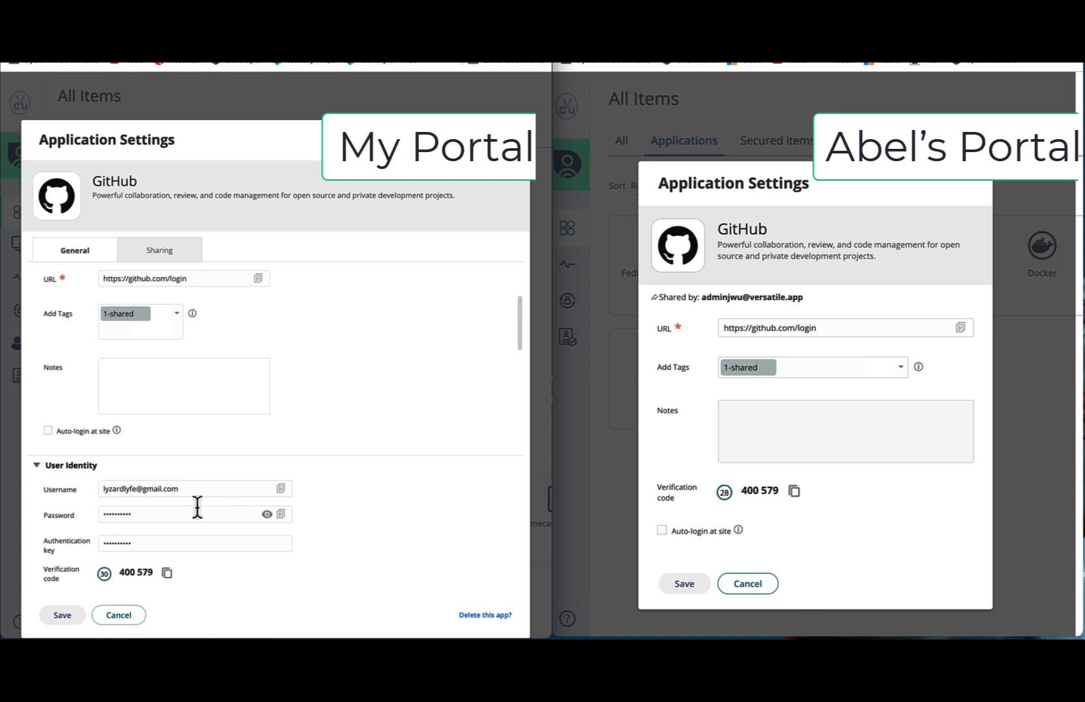
left_click(170, 256)
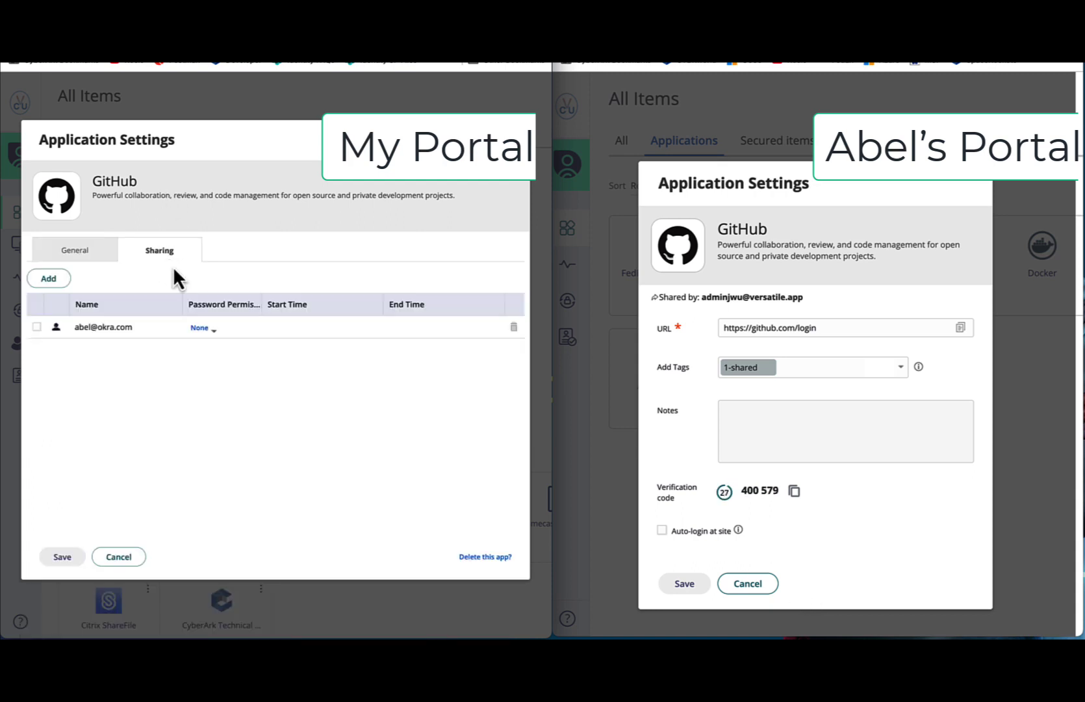
left_click(215, 341)
left_click(232, 357)
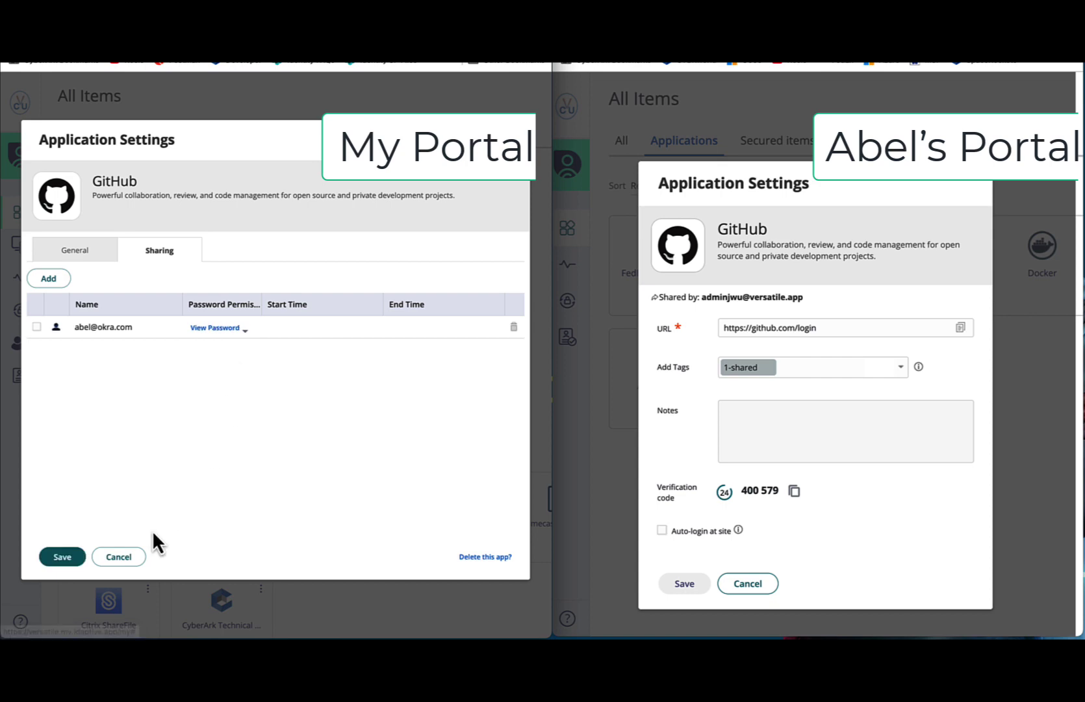
left_click(67, 559)
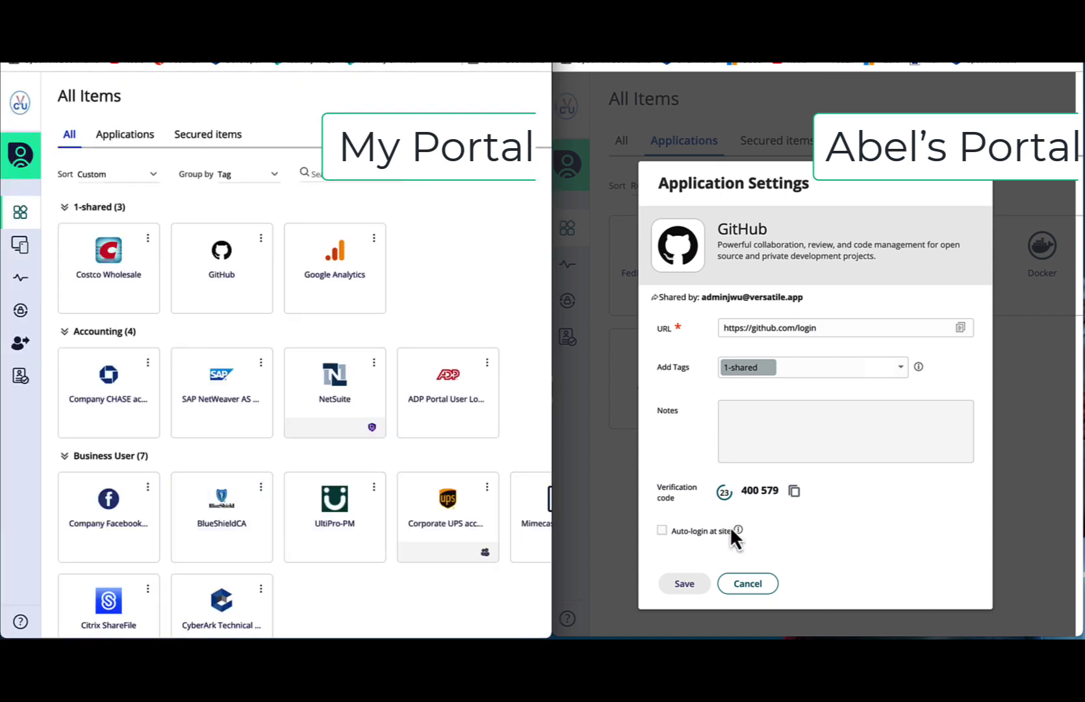
- Reopen GitHub settings in Abel's portal and test whether the username and password are editable
left_click(773, 583)
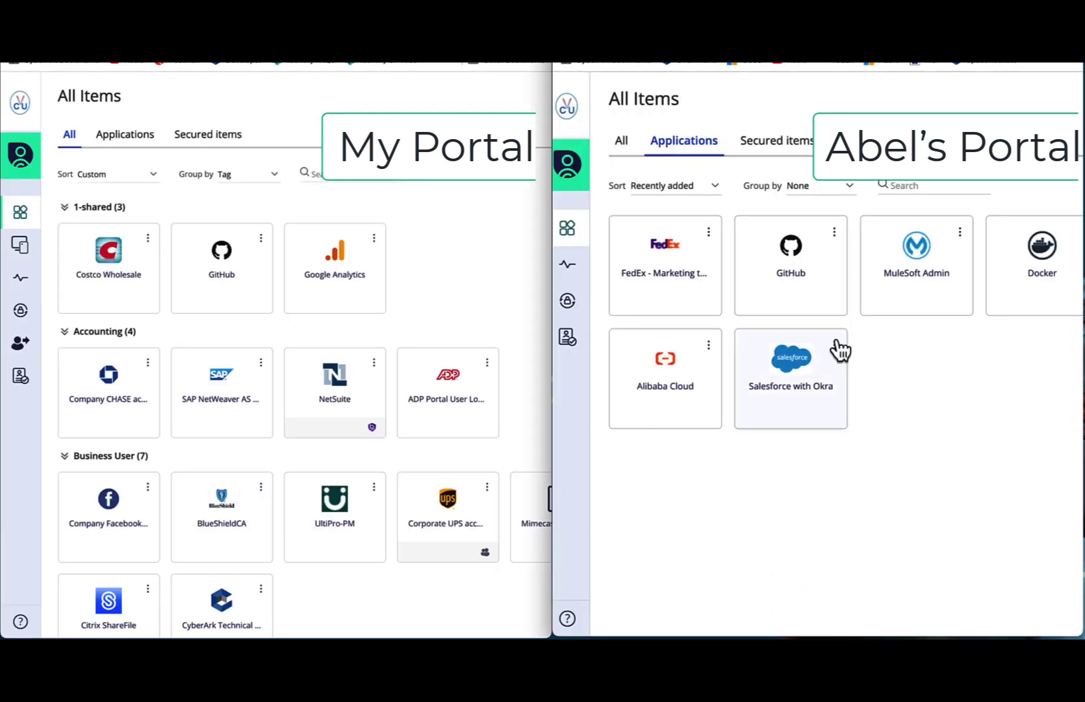
left_click(832, 236)
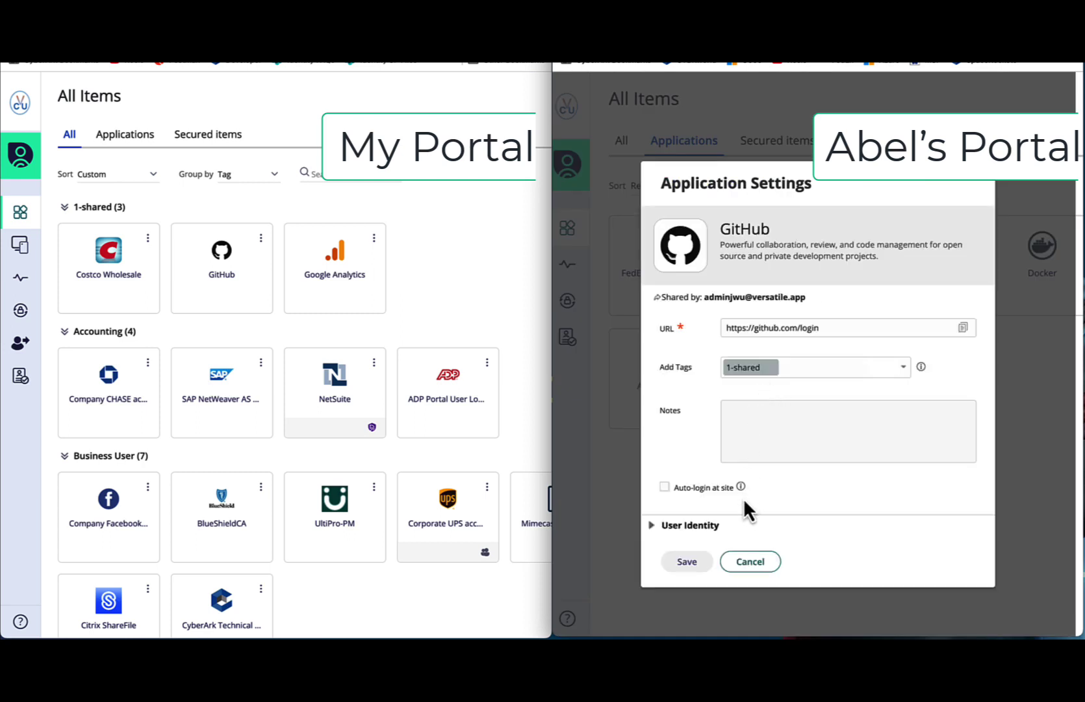
left_click(656, 526)
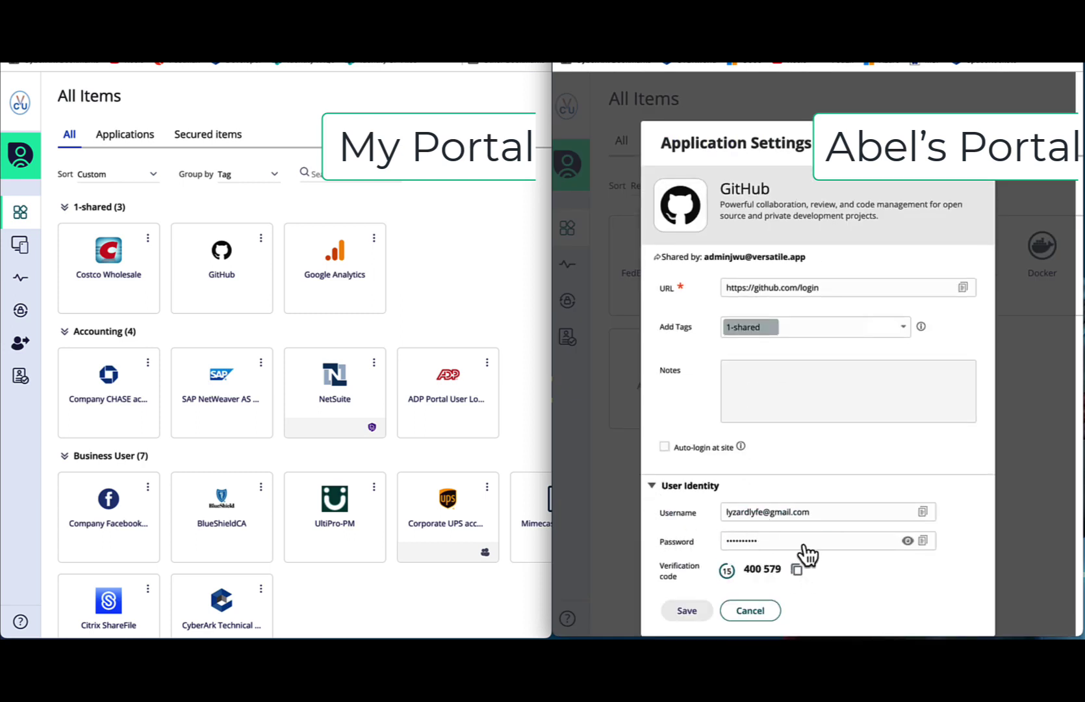
left_click(831, 517)
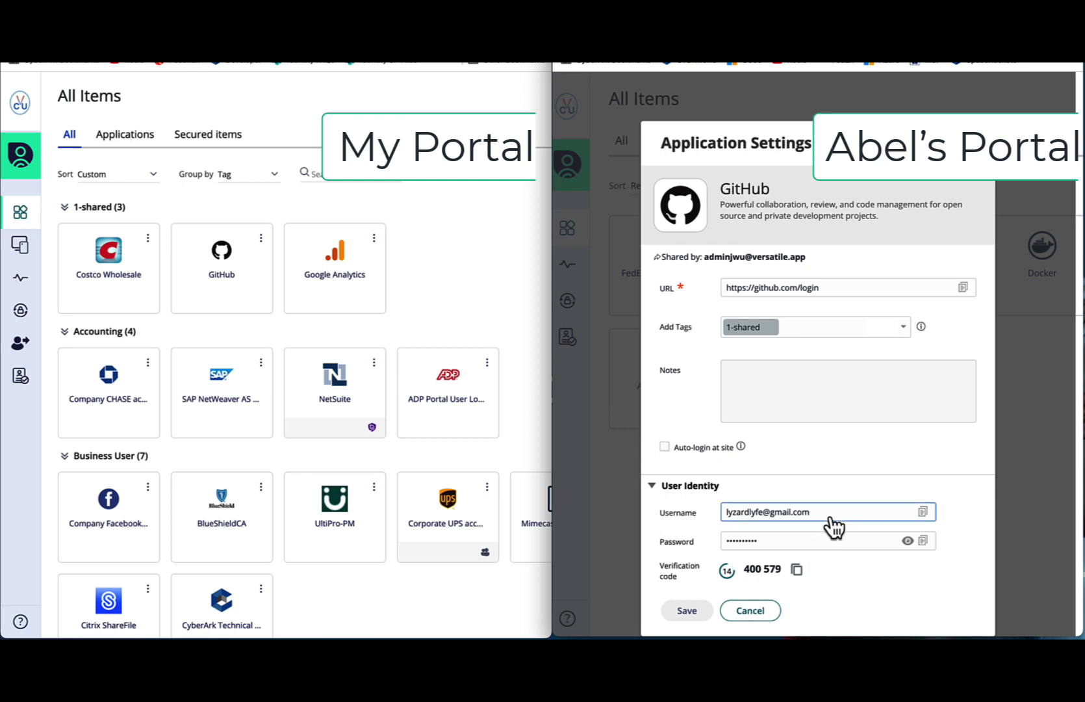
triple_click(832, 512)
left_click(817, 540)
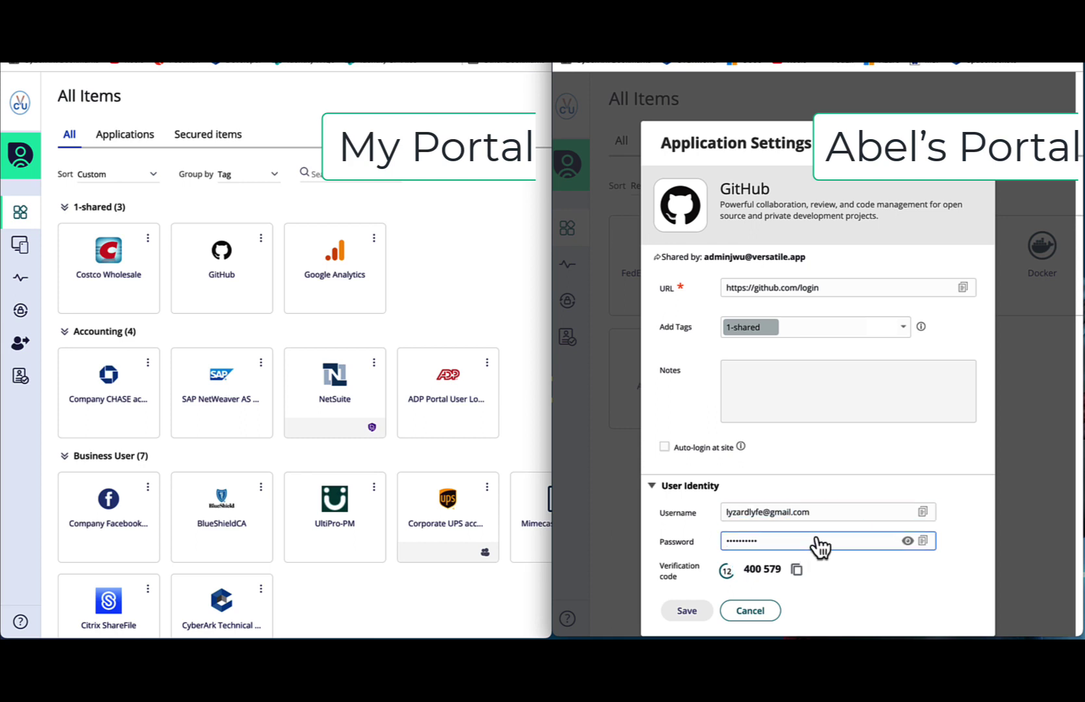
double_click(820, 546)
left_click(853, 520)
double_click(865, 520)
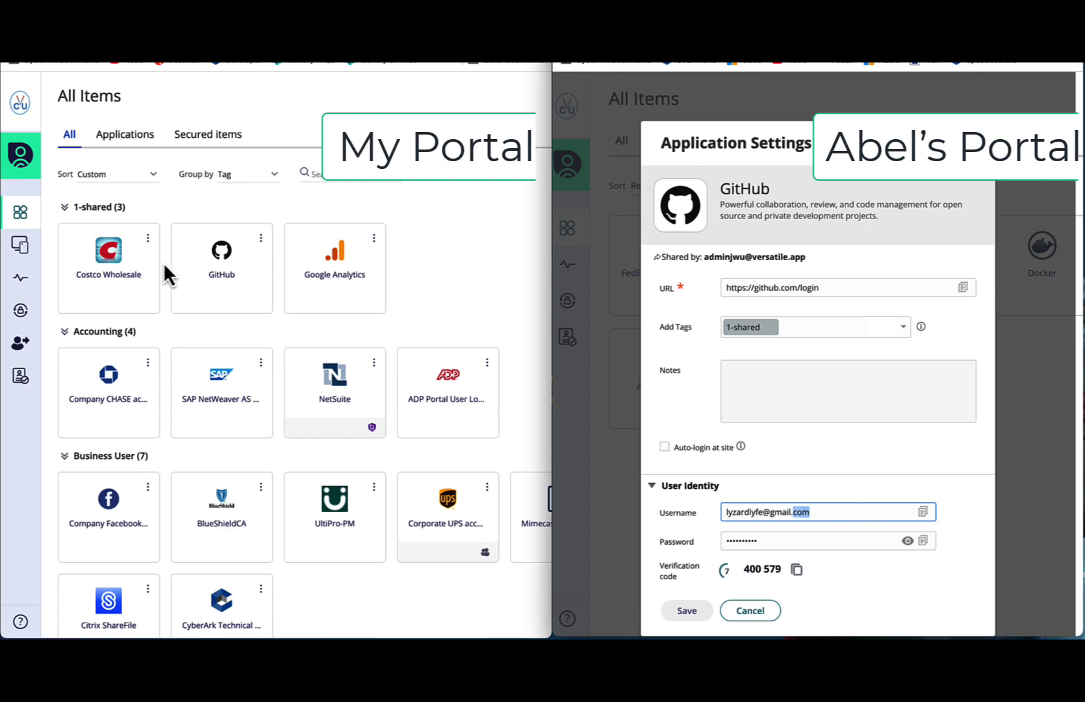
- Upgrade Abel's GitHub sharing permission to Edit Password and save
left_click(262, 241)
left_click(262, 239)
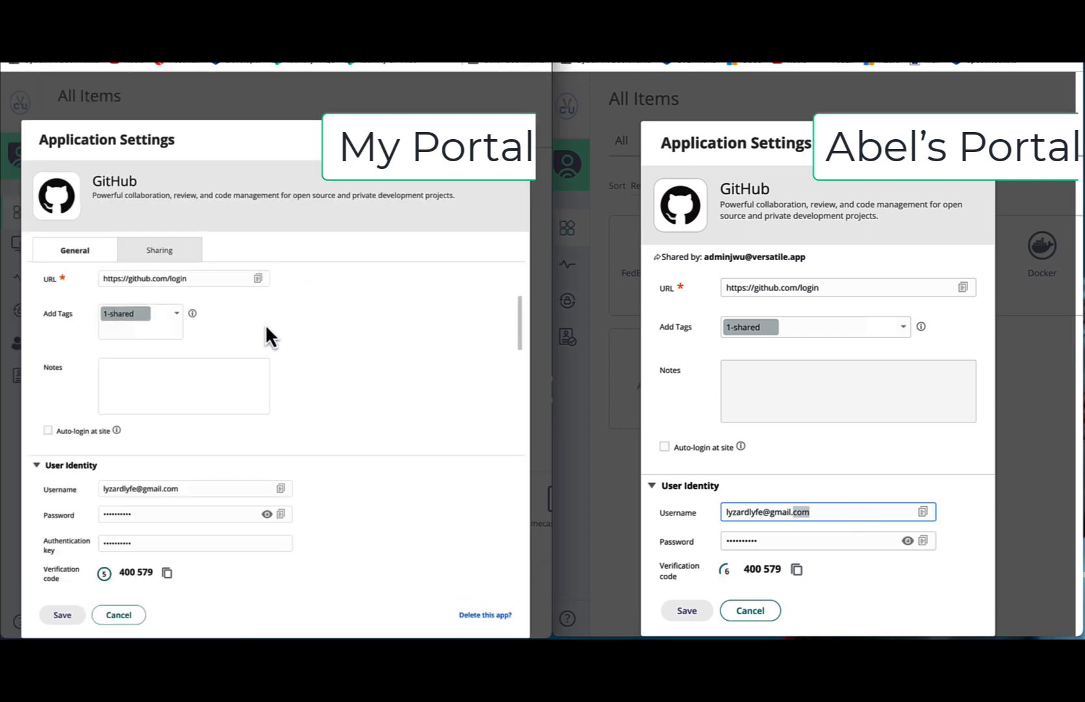
left_click(159, 253)
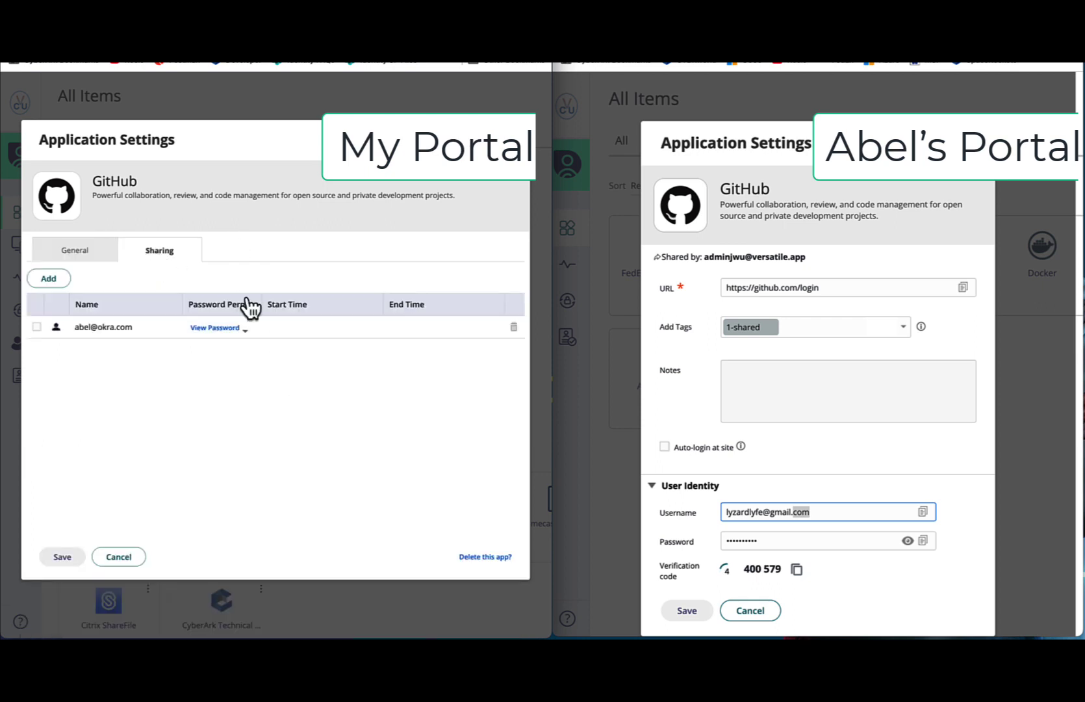
left_click(234, 328)
left_click(238, 377)
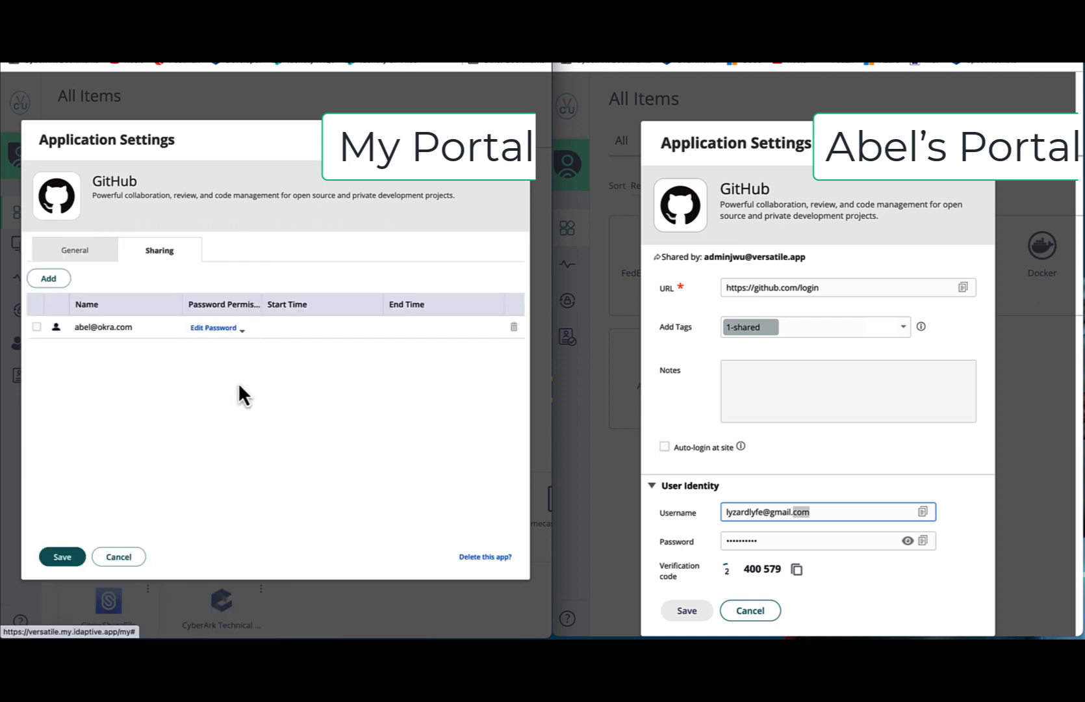
left_click(69, 557)
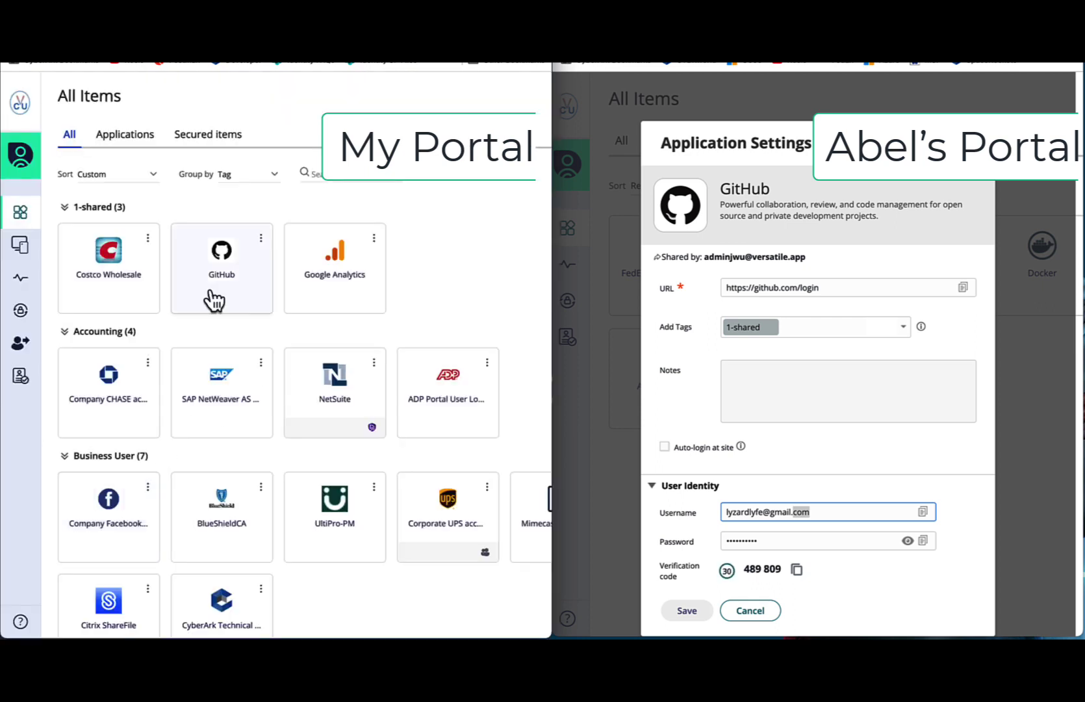
- In Abel's reopened GitHub settings, type test edits into username and password, then cancel
left_click(837, 519)
double_click(846, 516)
left_click(840, 516)
left_click(760, 616)
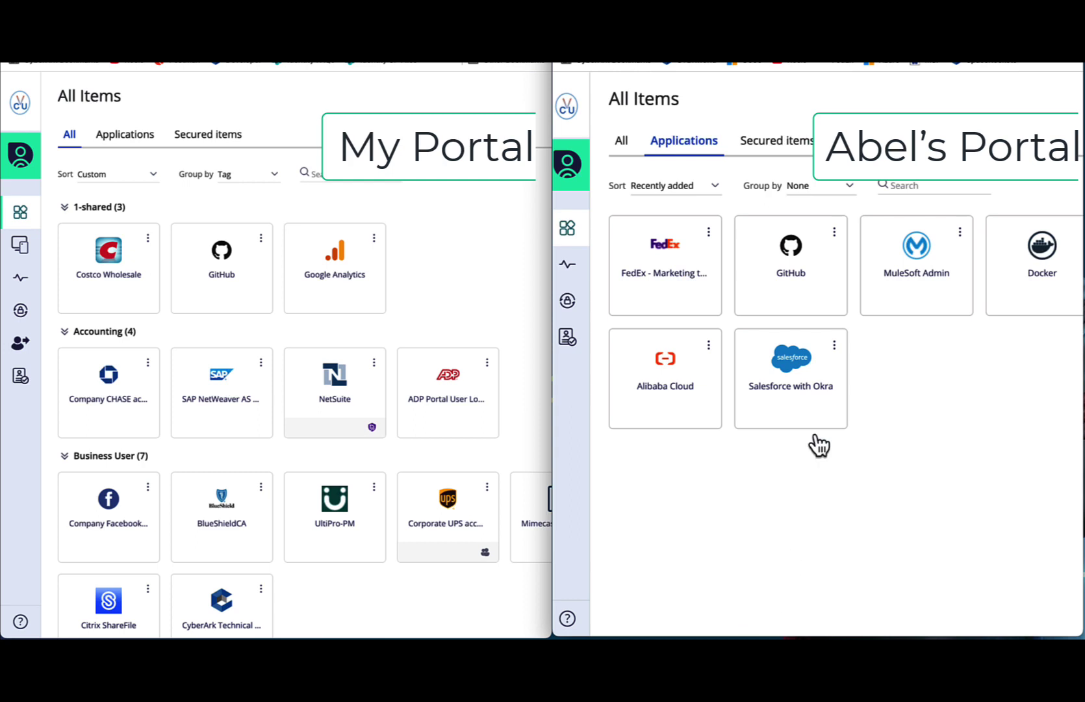
left_click(840, 243)
left_click(697, 524)
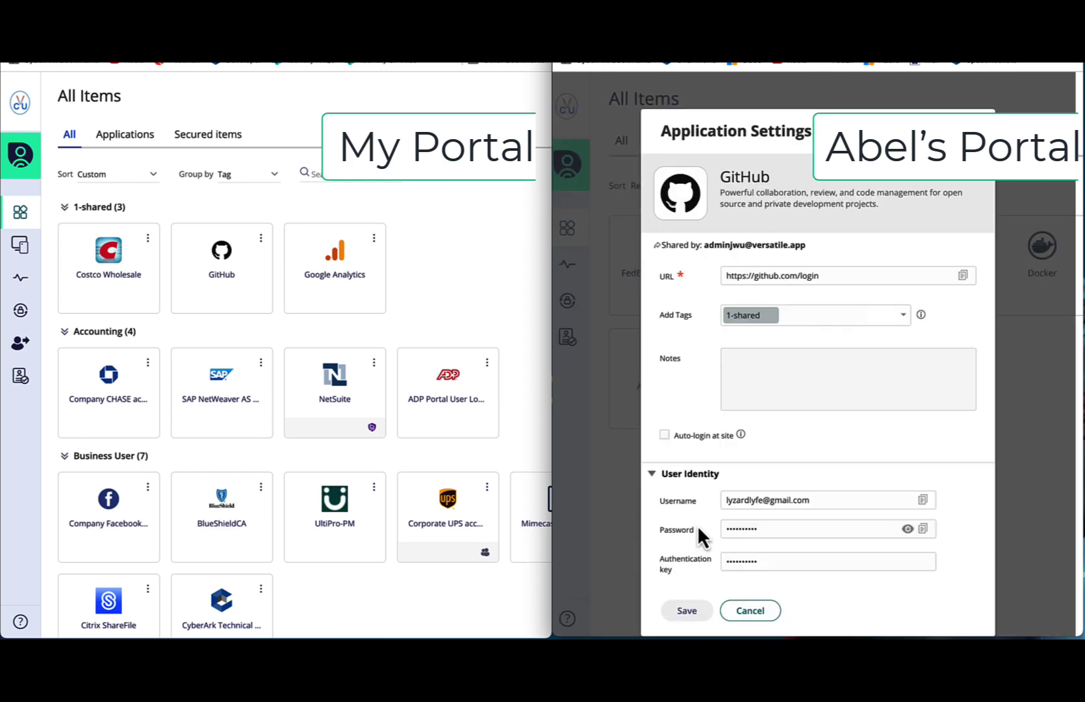
left_click(847, 478)
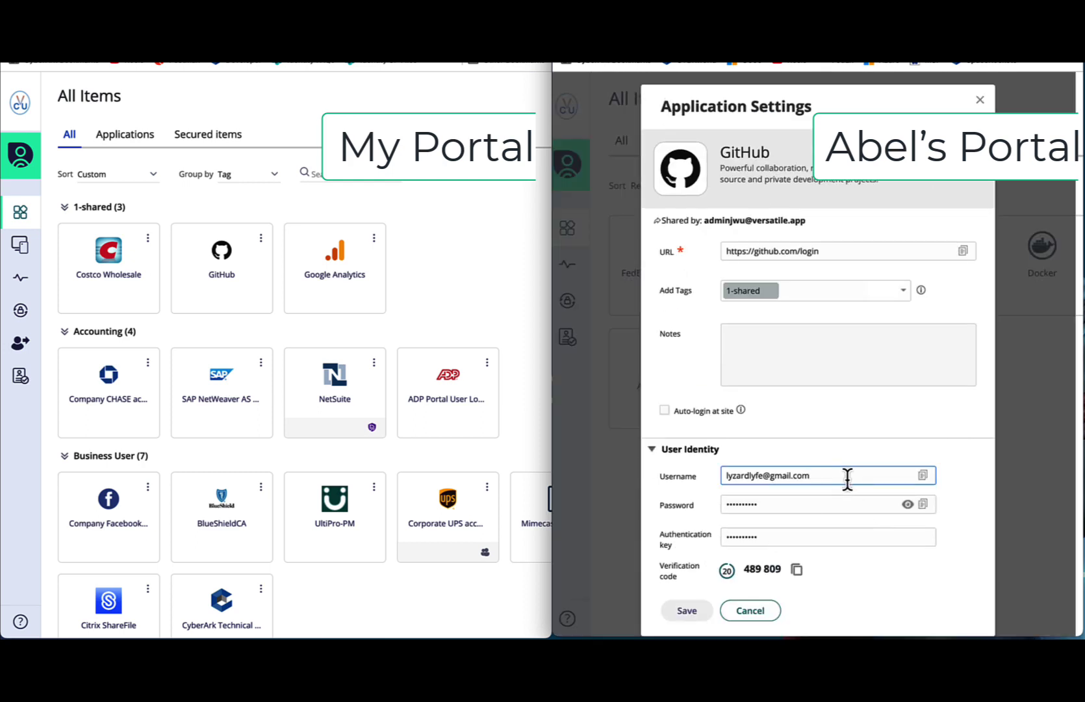
type("asd")
left_click(840, 502)
type("asdasdasdasdasda")
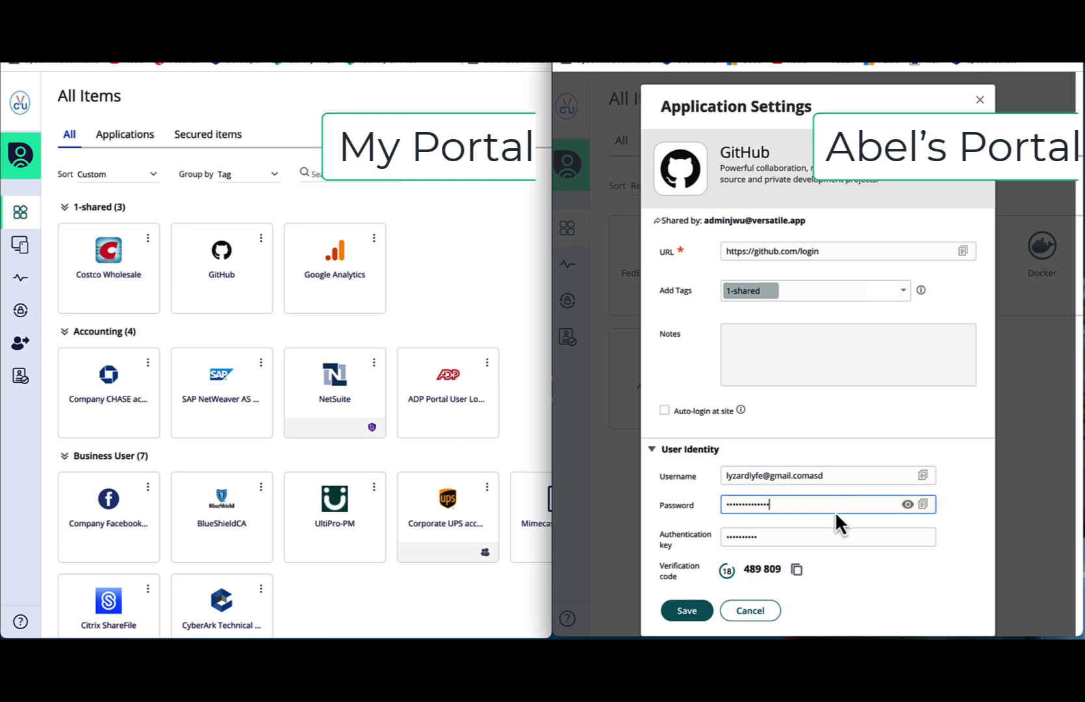
left_click(773, 611)
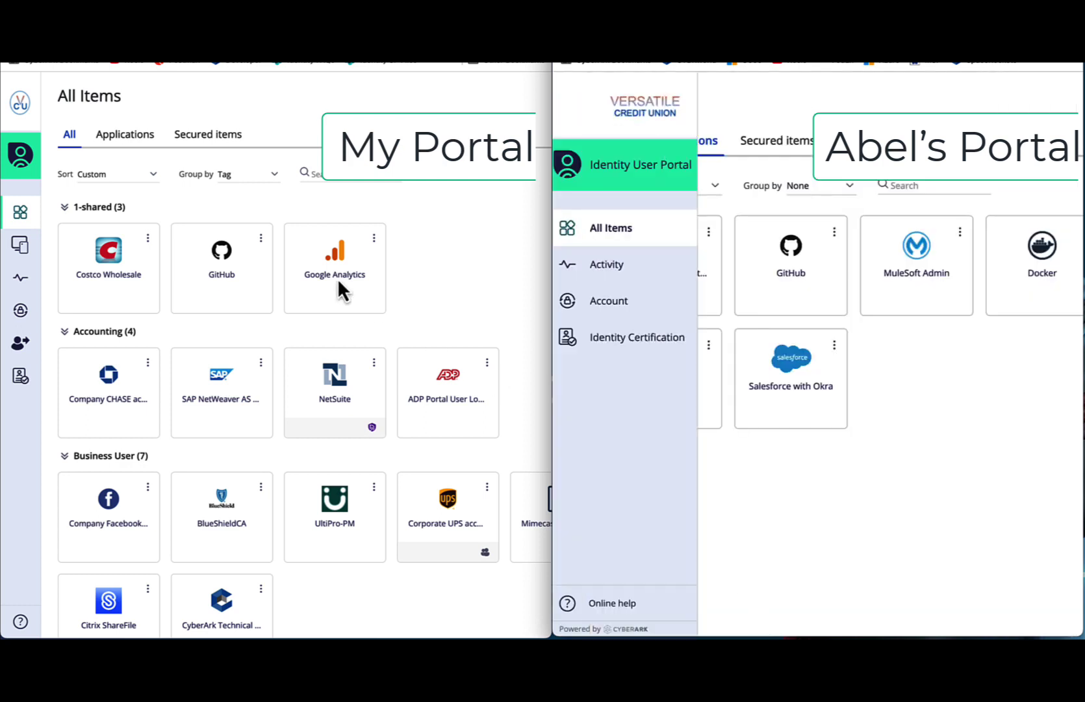
left_click(261, 237)
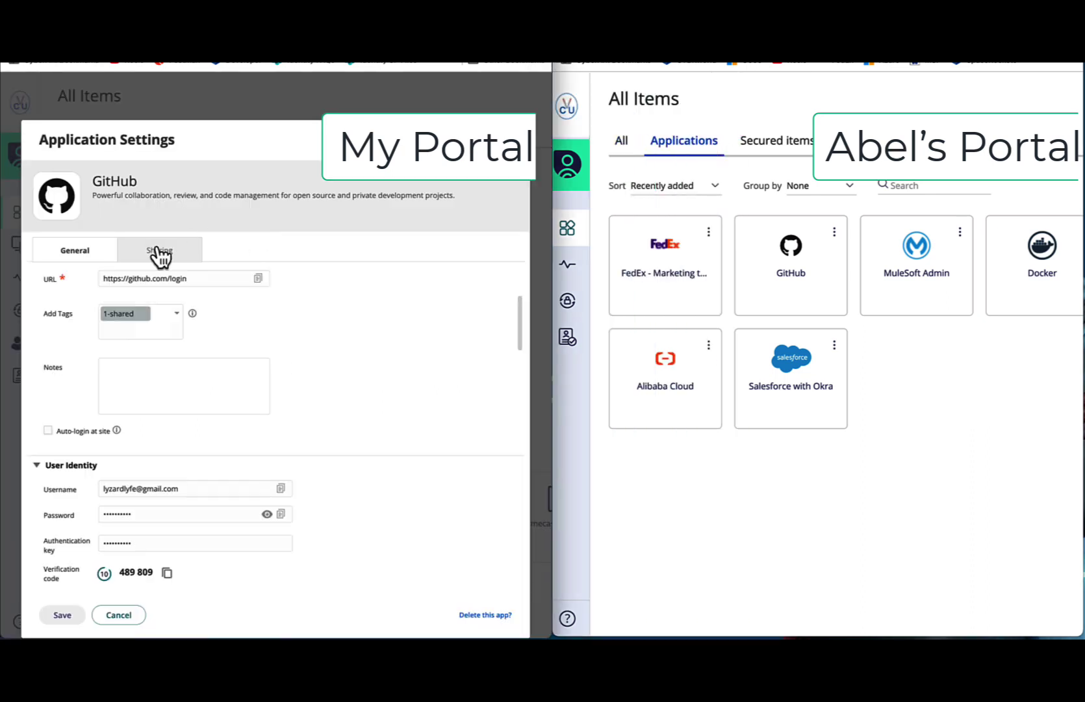
- Set Abel's GitHub sharing window from 07/28 at 12:00 to 07/31 at 14:00
left_click(159, 252)
left_click(337, 325)
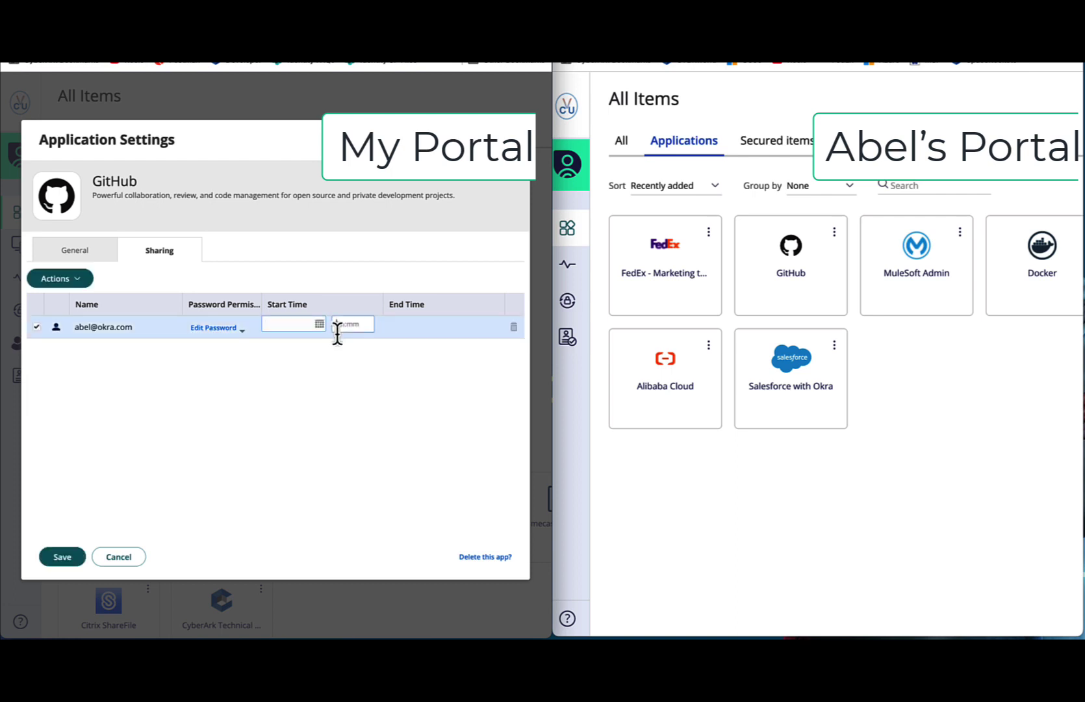
left_click(319, 324)
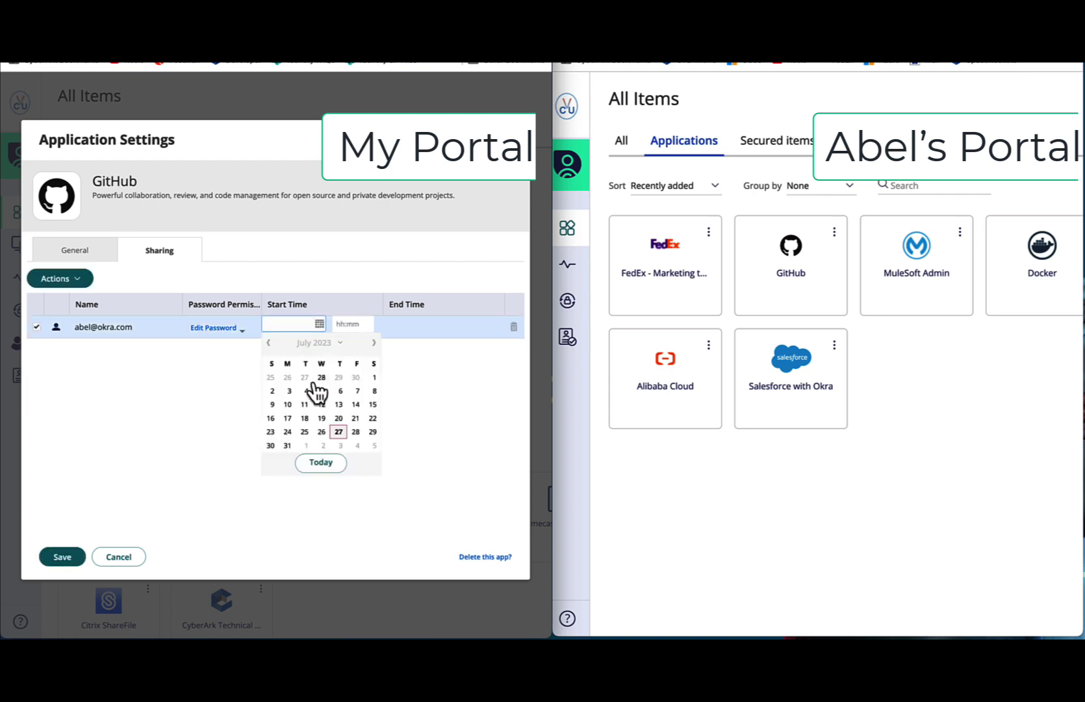
left_click(351, 443)
left_click(348, 325)
type("12:00")
left_click(442, 328)
left_click(439, 325)
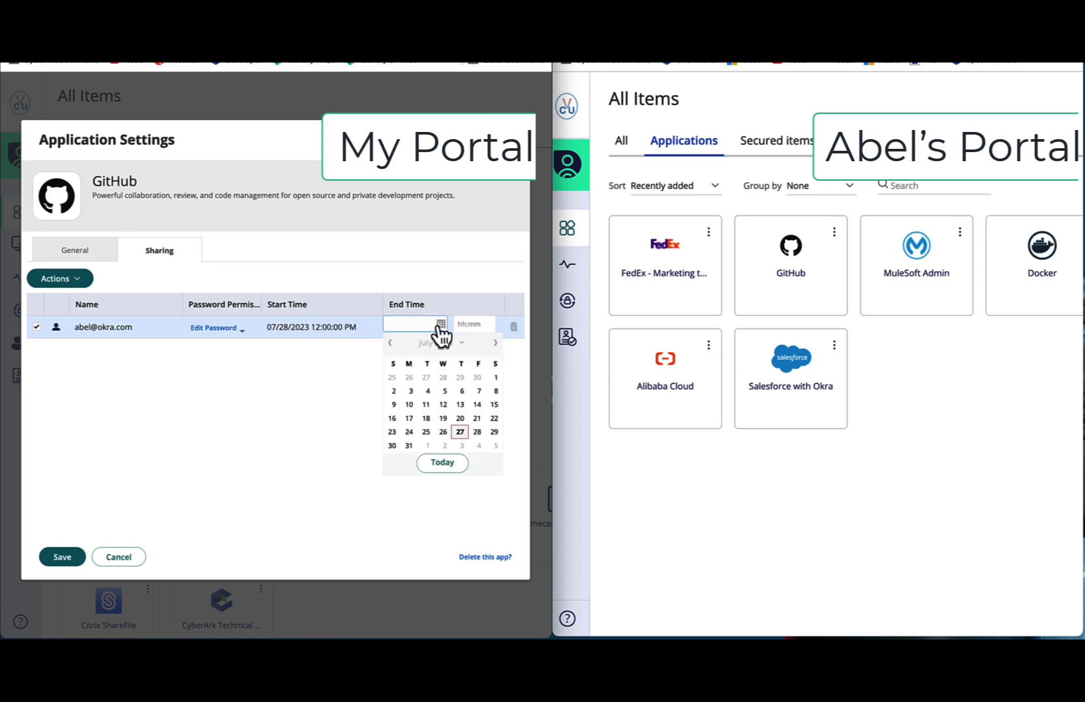
left_click(410, 443)
left_click(481, 325)
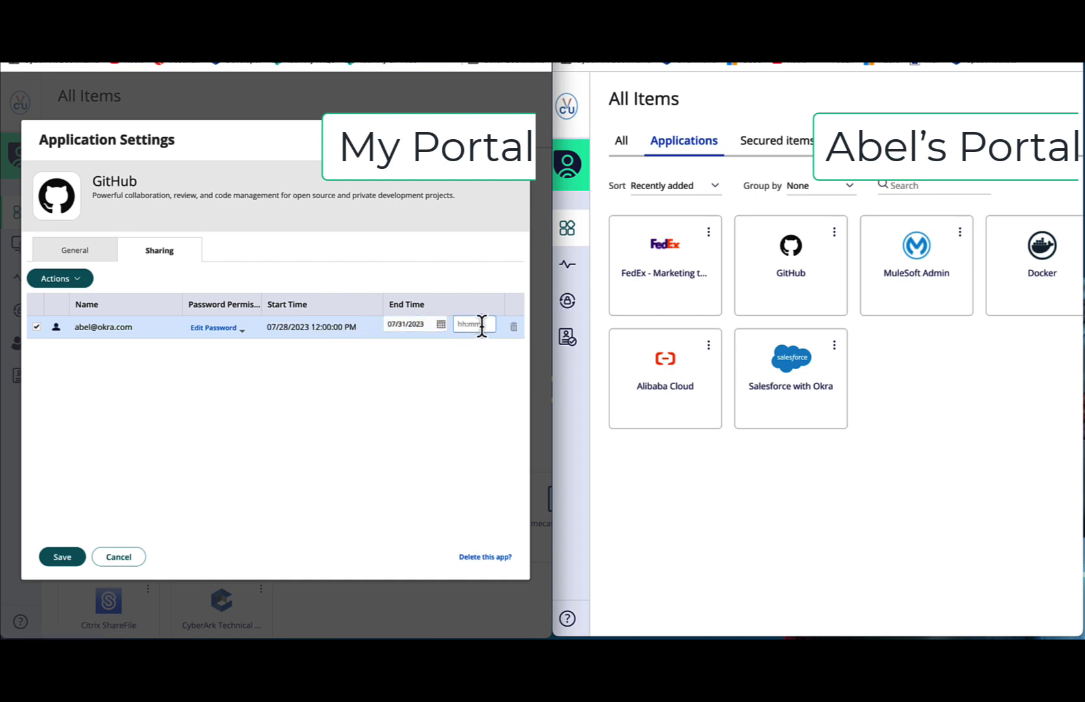
type("1")
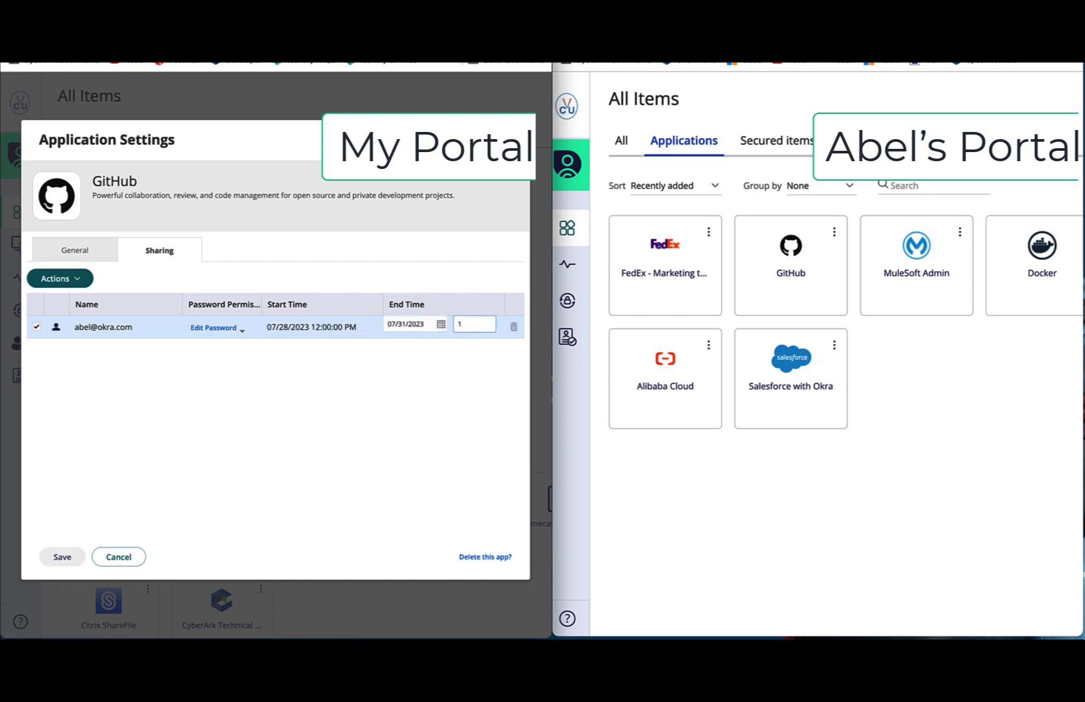
type("400")
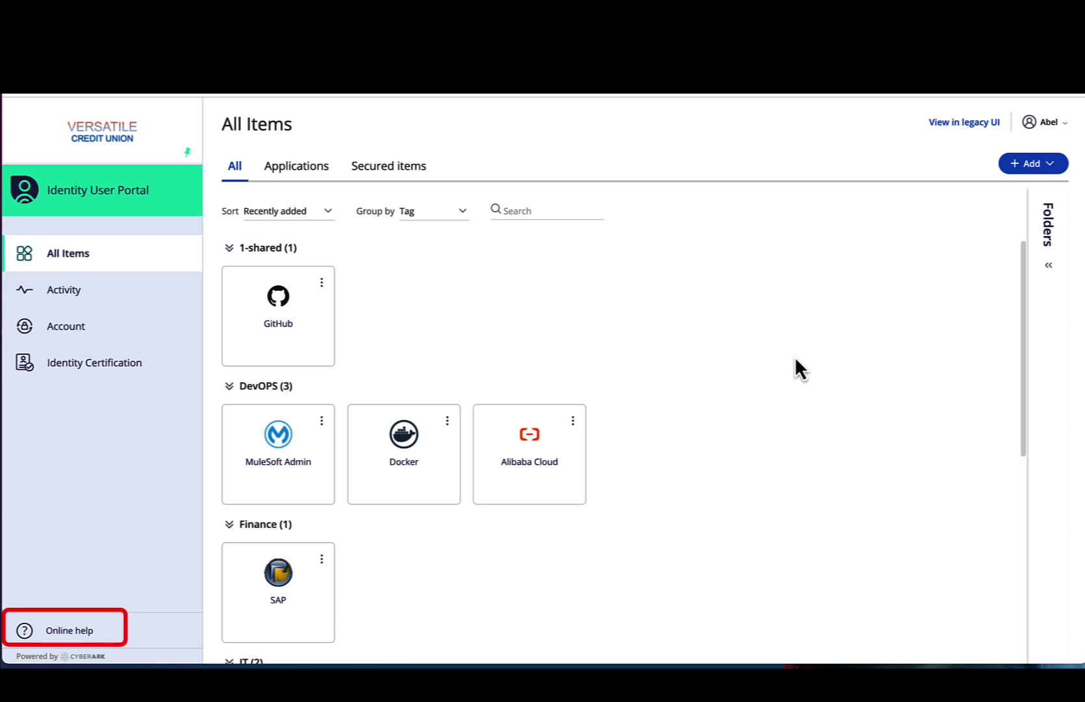
- Scroll down the tag-grouped All Items page in the portal
scroll(433, 422, "down", 1)
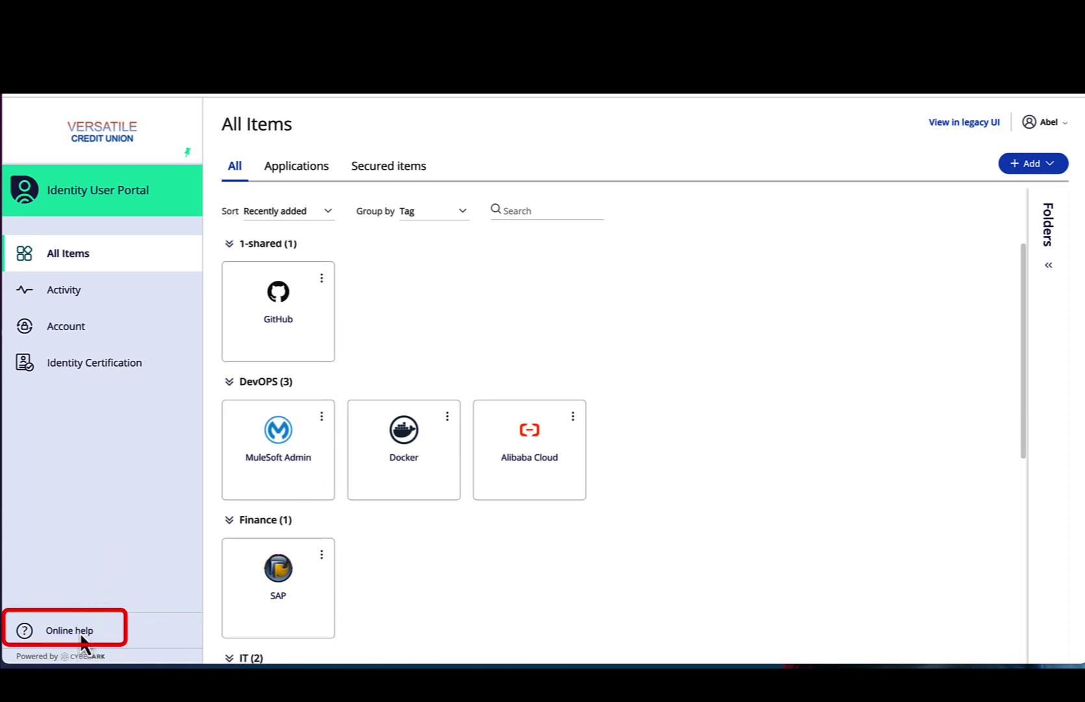